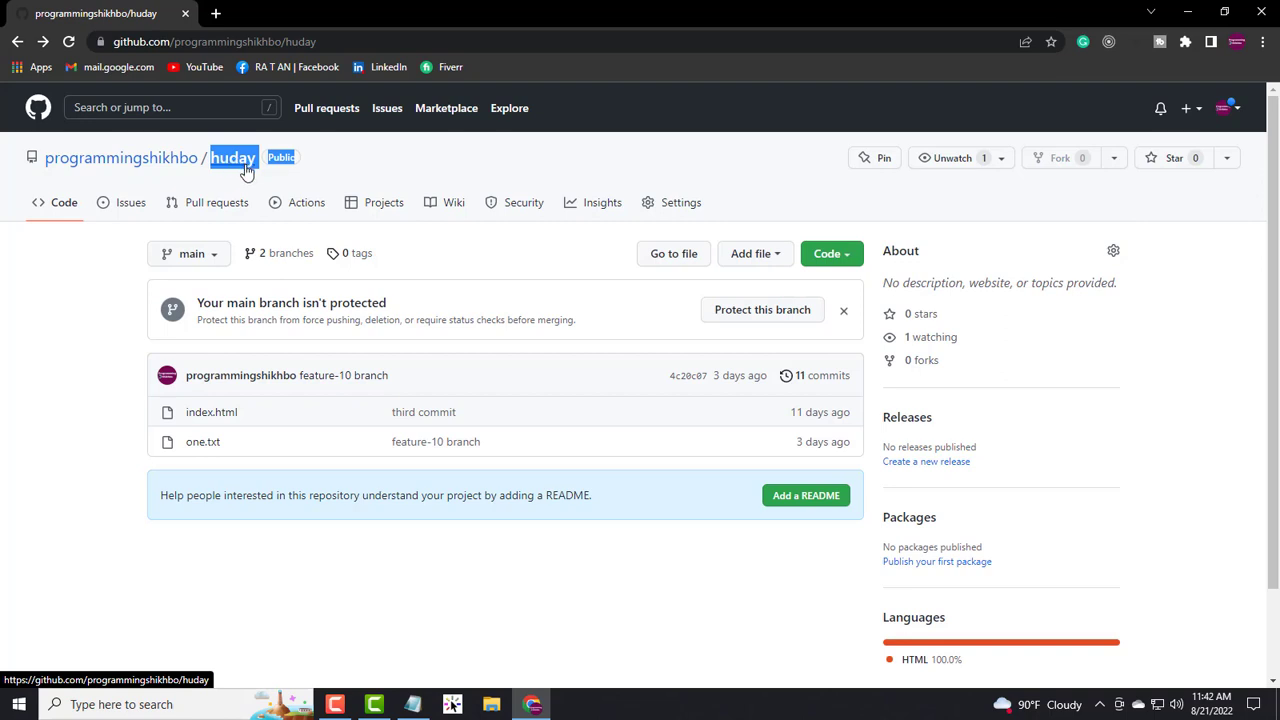
Step: Start a new issue in the huday repository and title it "Adding a new feature or fixing a bug"
left_click(215, 180)
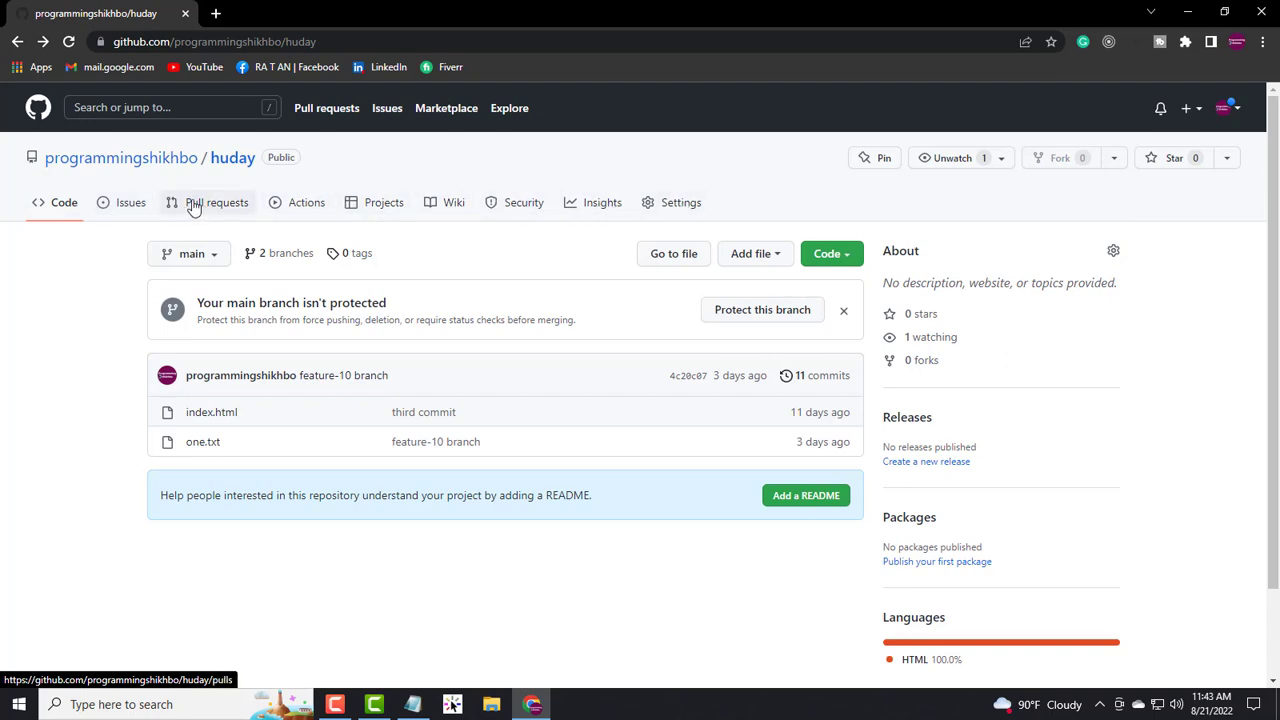
left_click(106, 210)
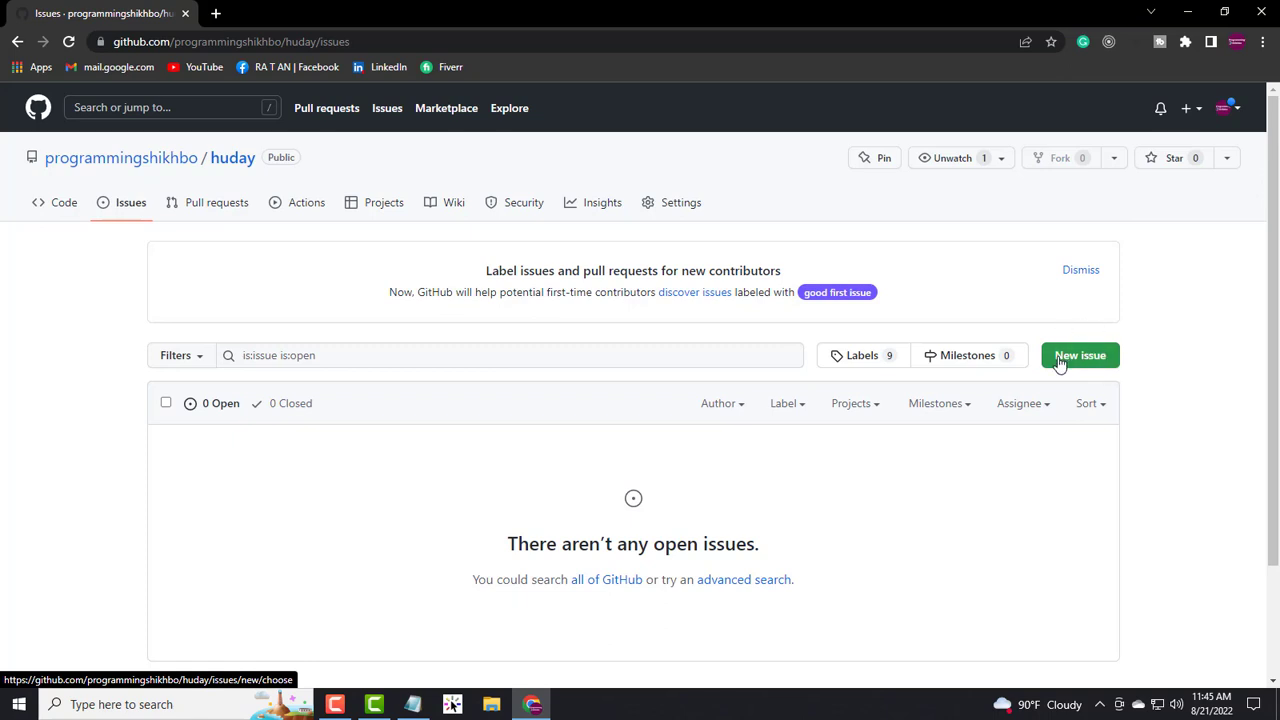
left_click(1089, 358)
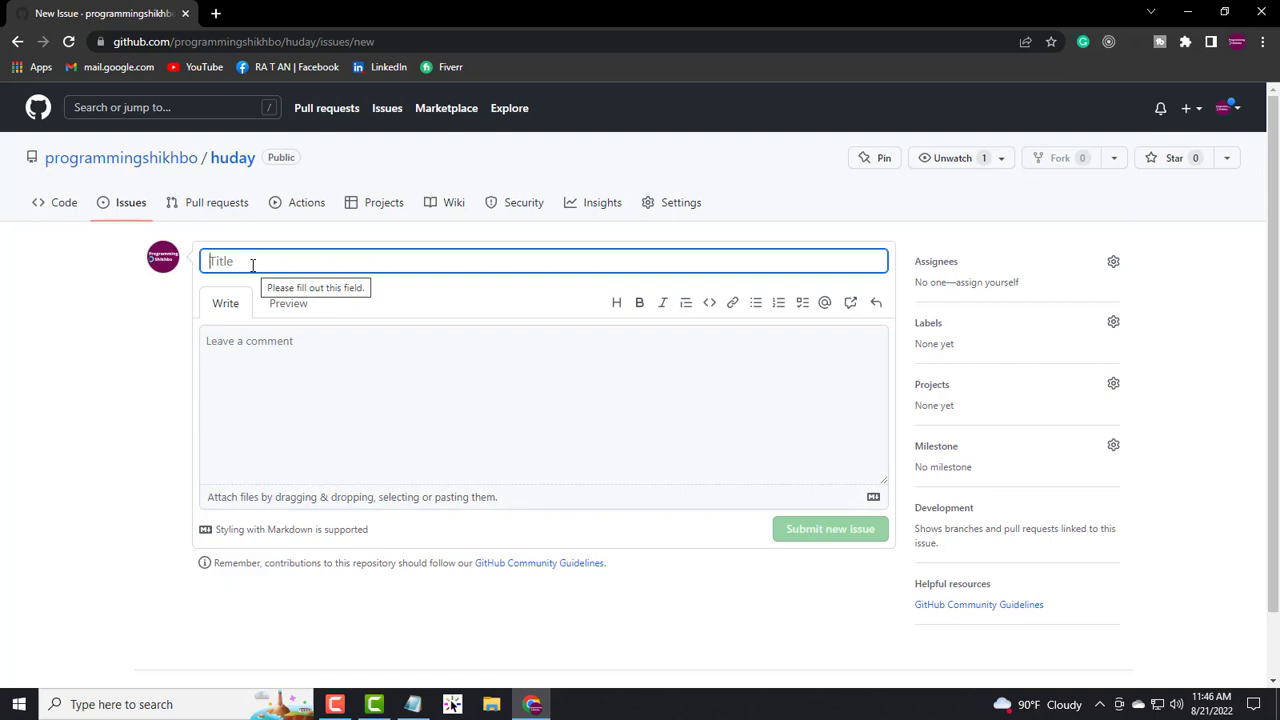
type("Adding a nea")
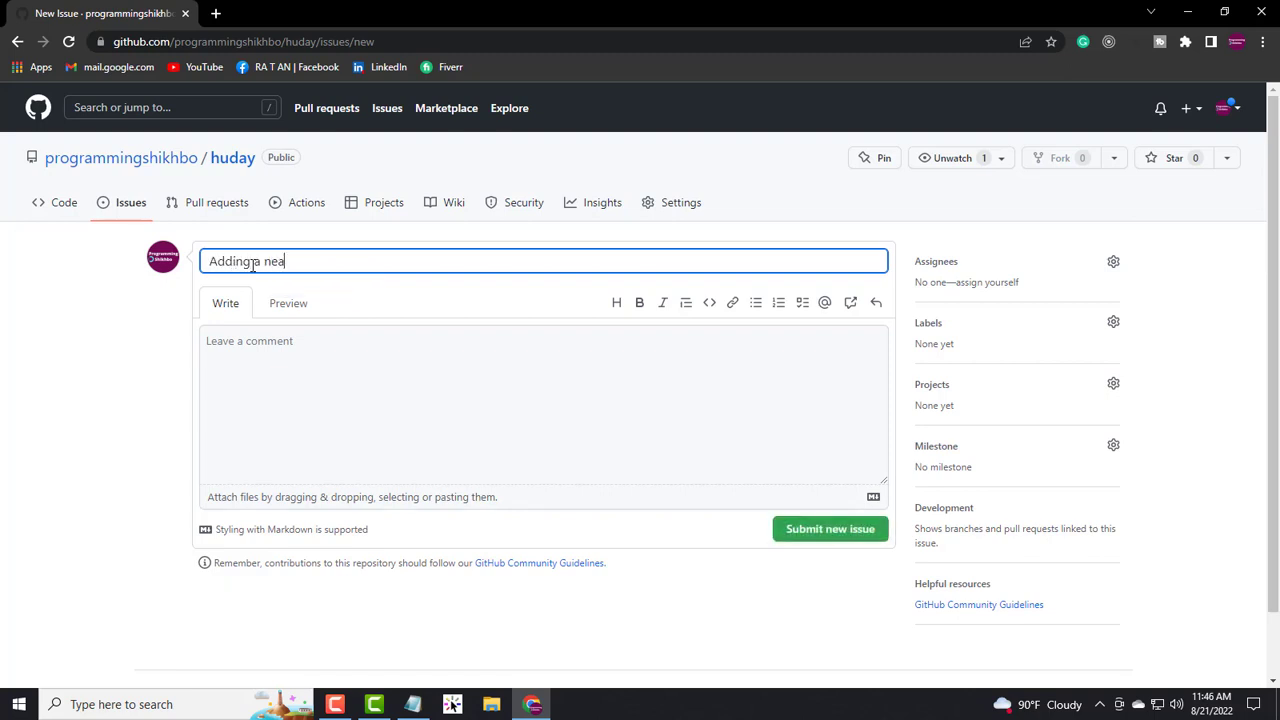
key("BackSpace")
type("w feature or fixing a bug")
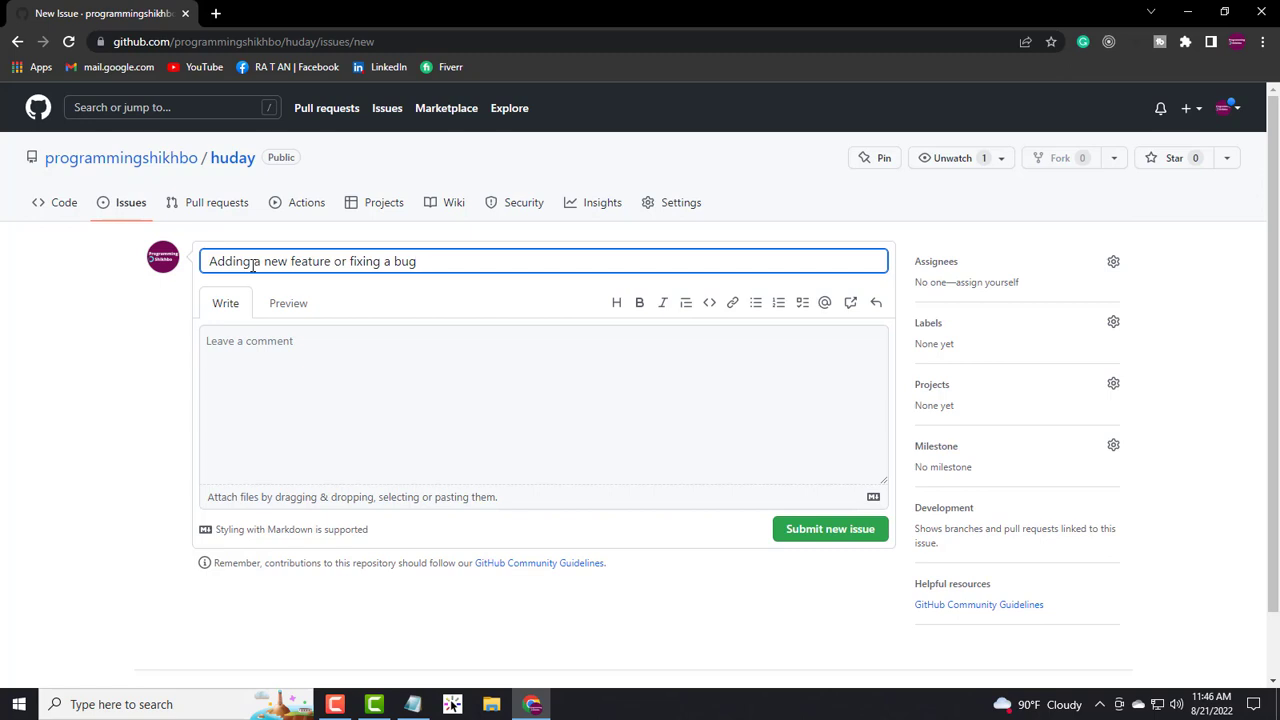
Step: Write the issue's comment as "Please fix this issue, this issue is on line number 5"
left_click(257, 357)
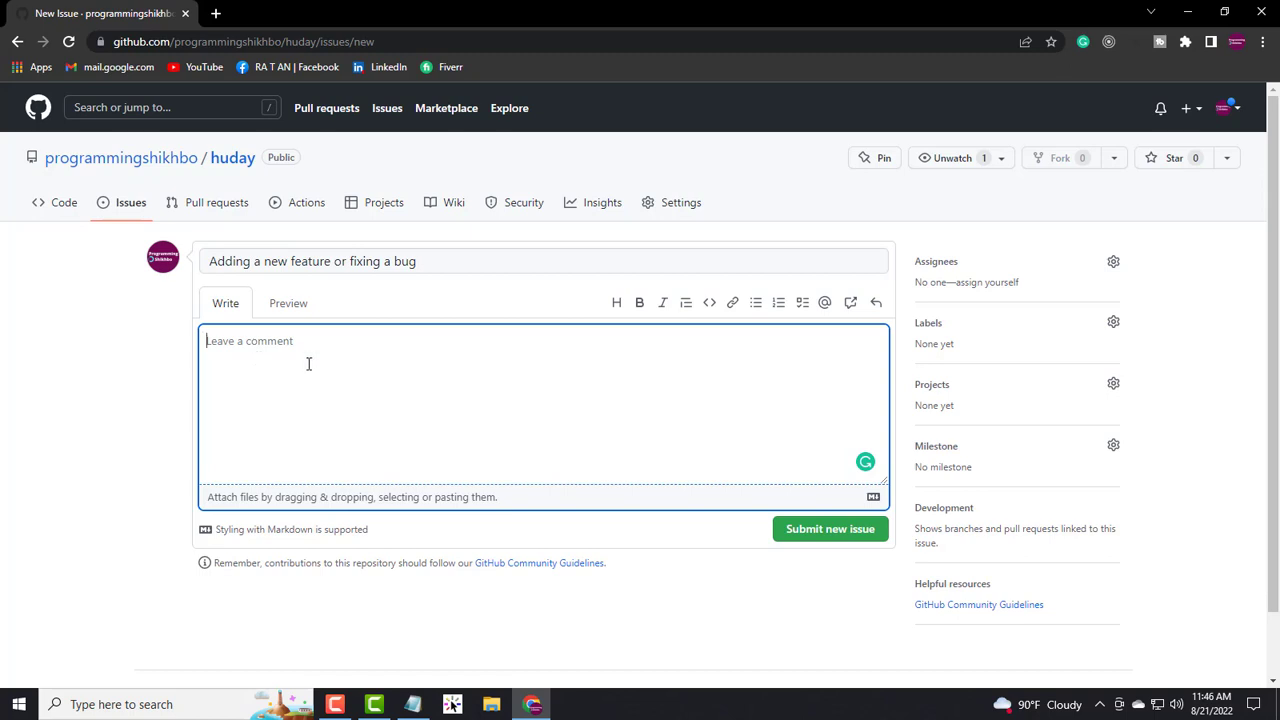
type("Please fix this issue, this issue is on l")
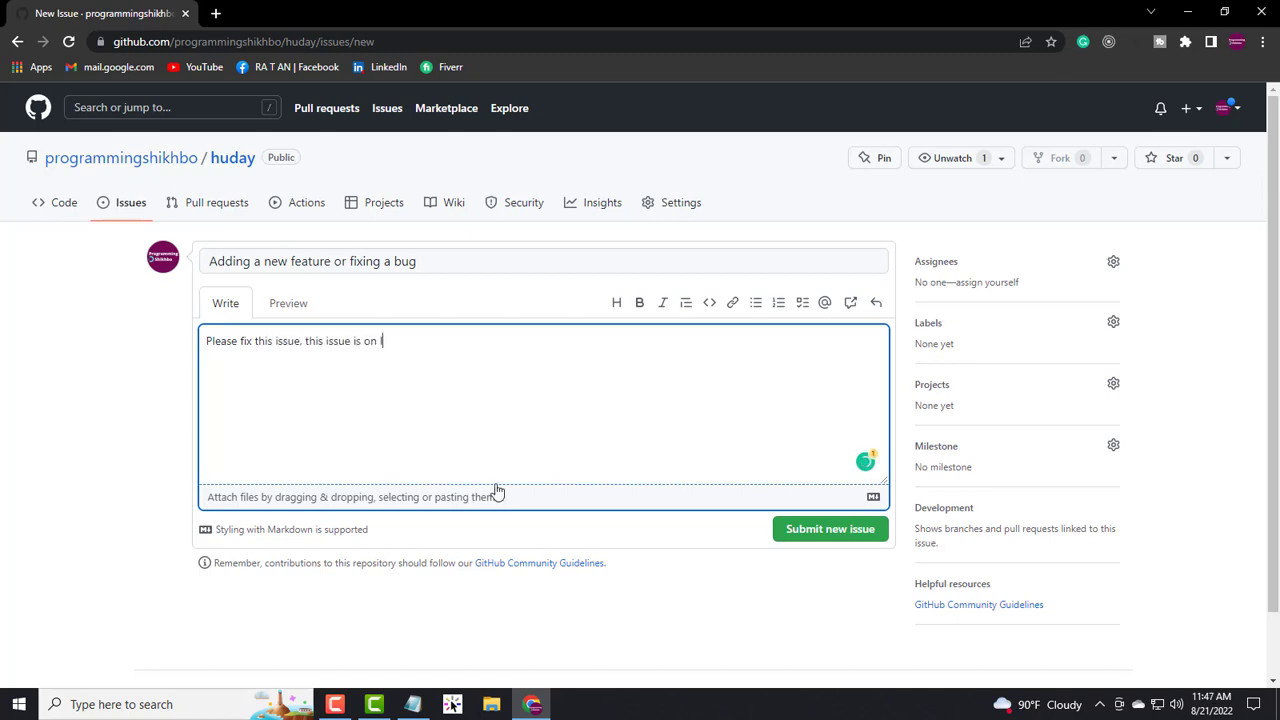
type("ine number 5")
scroll(700, 437, "down", 1)
scroll(790, 520, "up", 1)
Step: Assign the new issue to the suggested repository owner account
left_click(1111, 268)
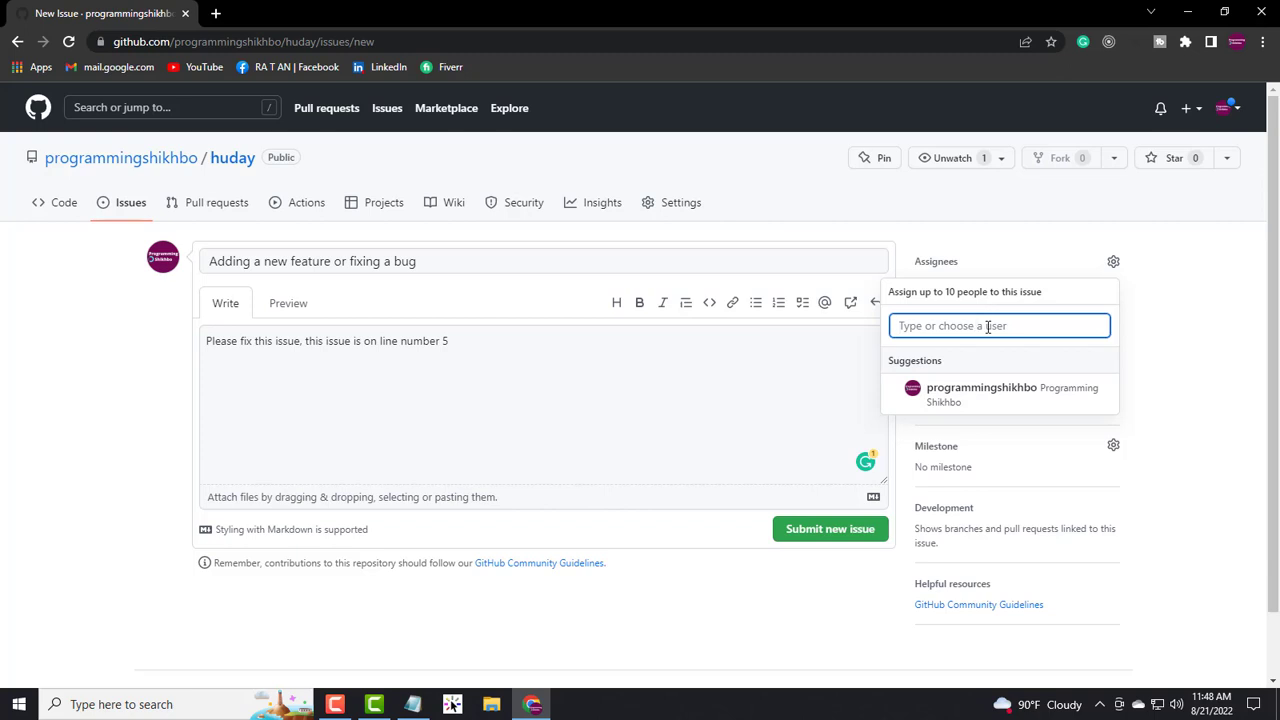
left_click(985, 399)
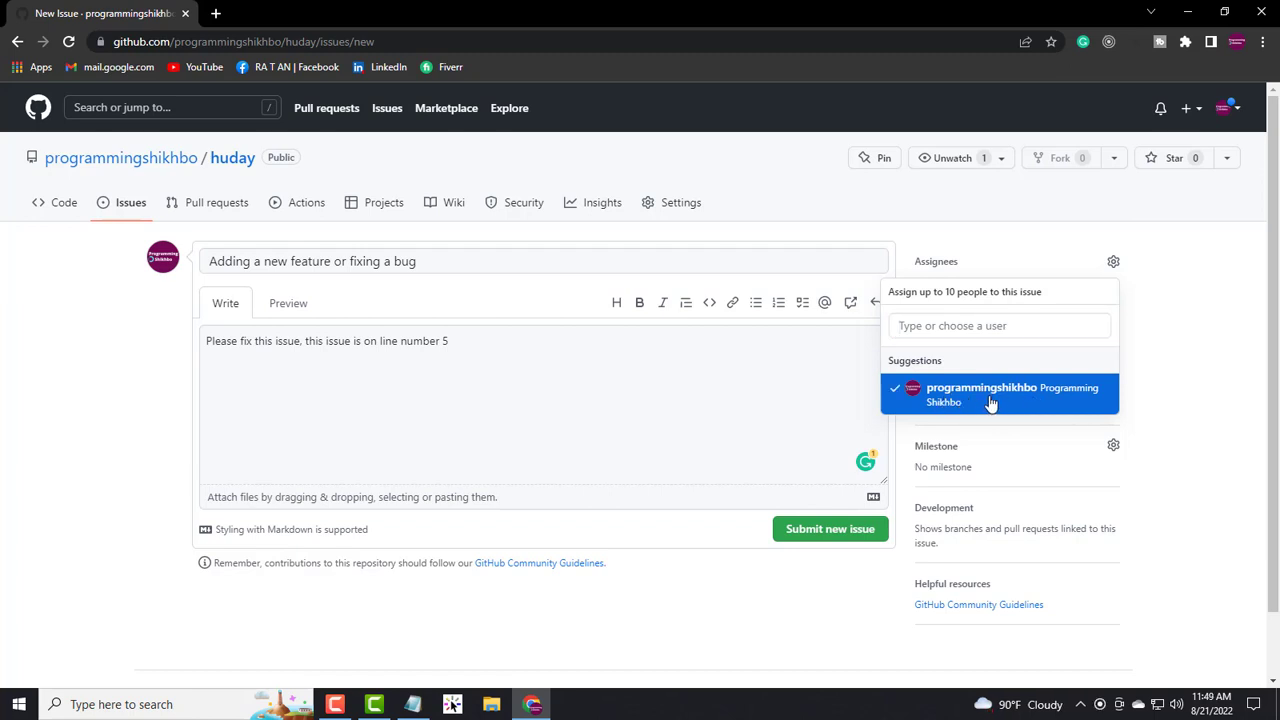
left_click(1168, 383)
Step: Apply the bug label to the new issue
mouse_move(950, 298)
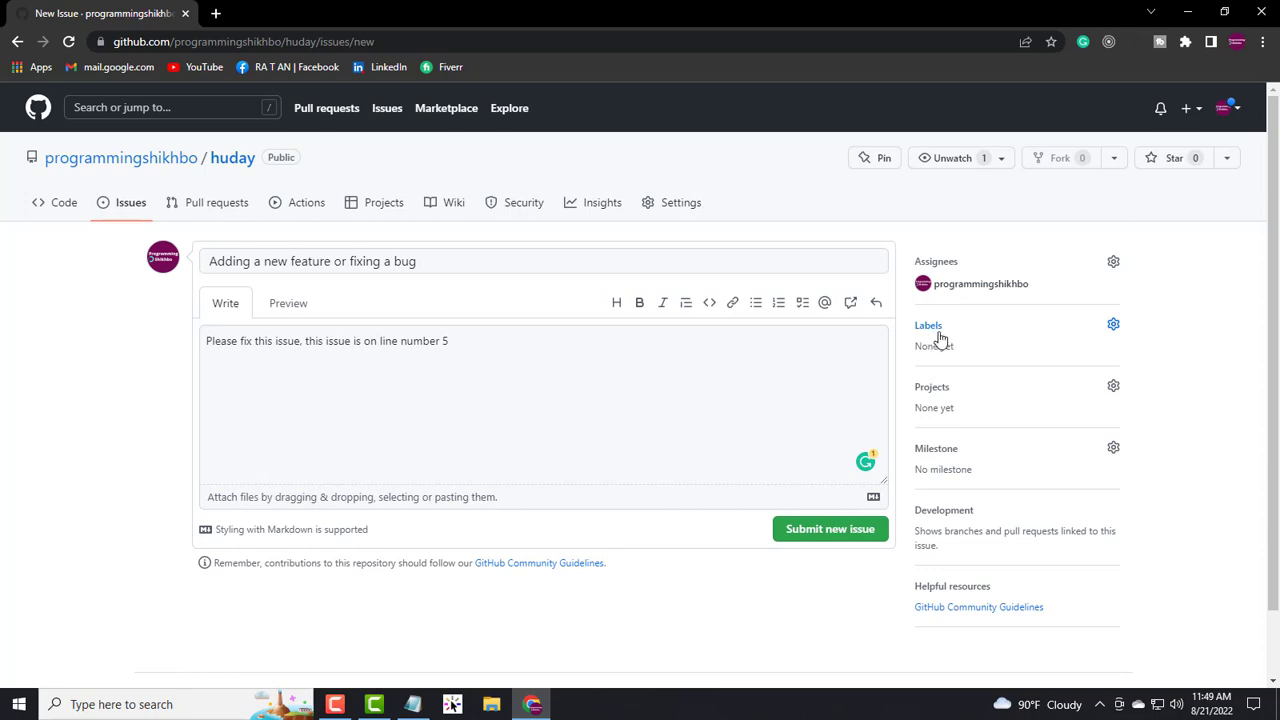
left_click(1113, 326)
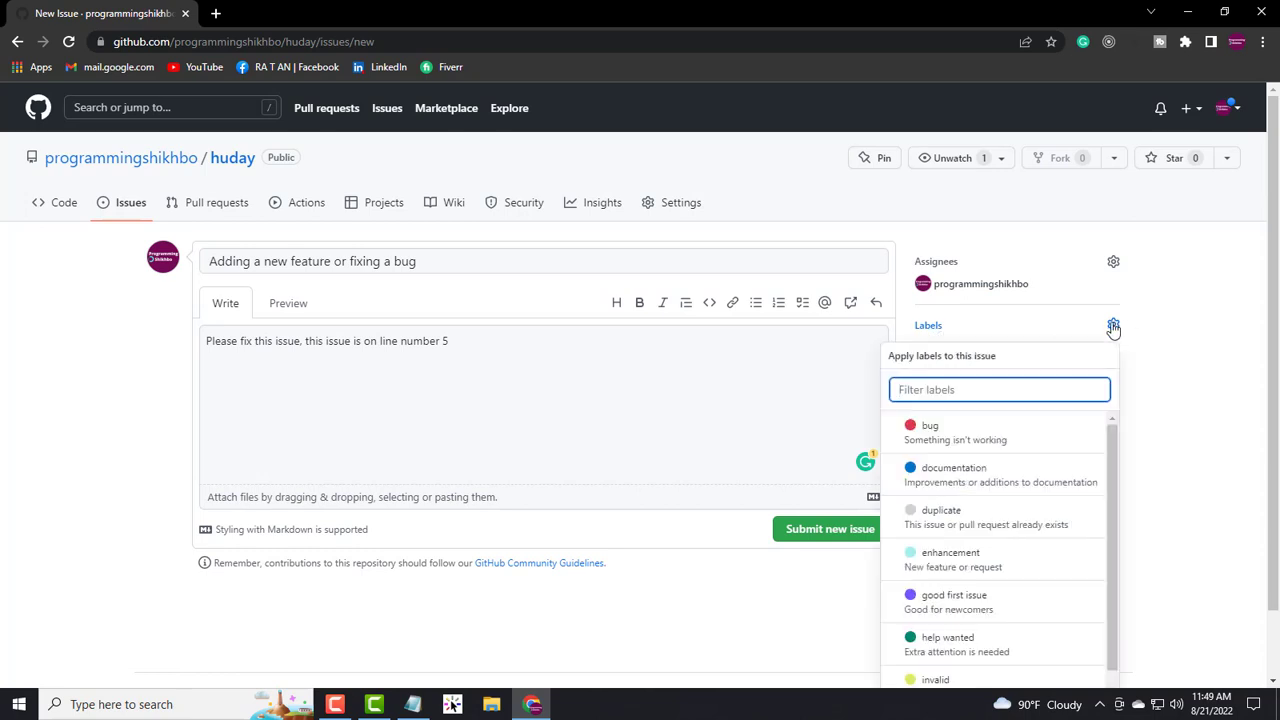
scroll(1113, 326, "down", 1)
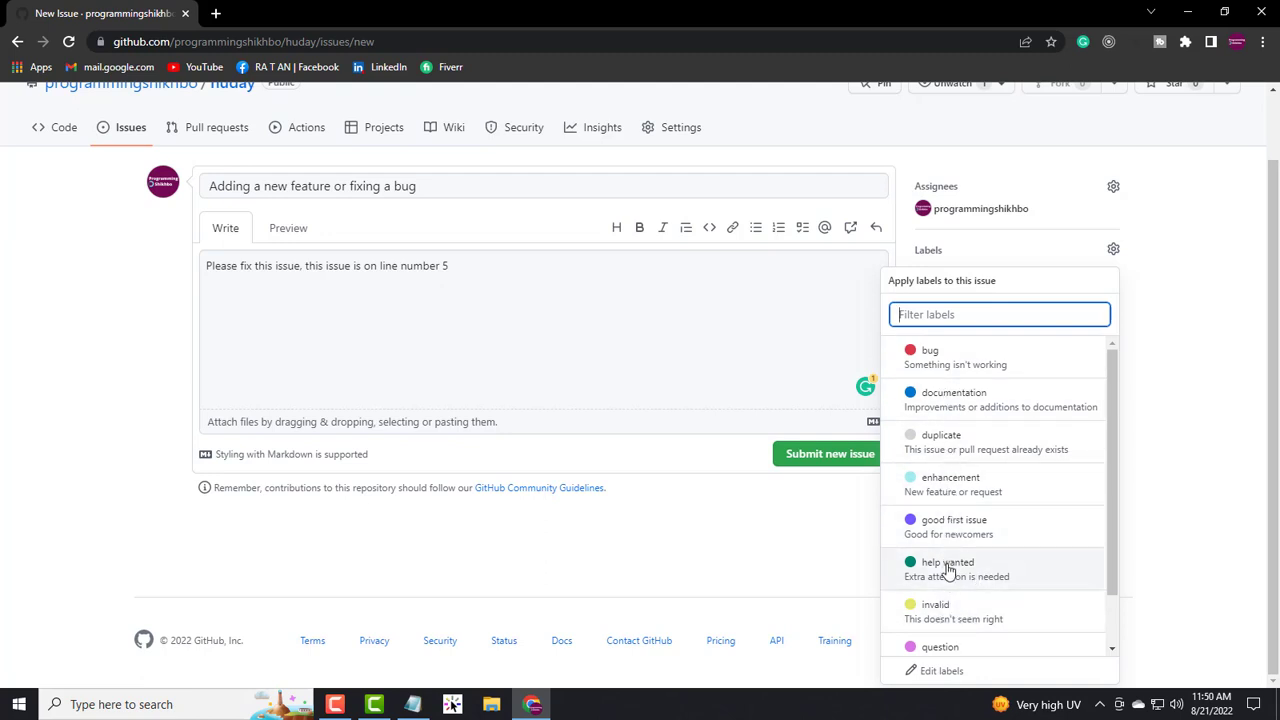
left_click(946, 361)
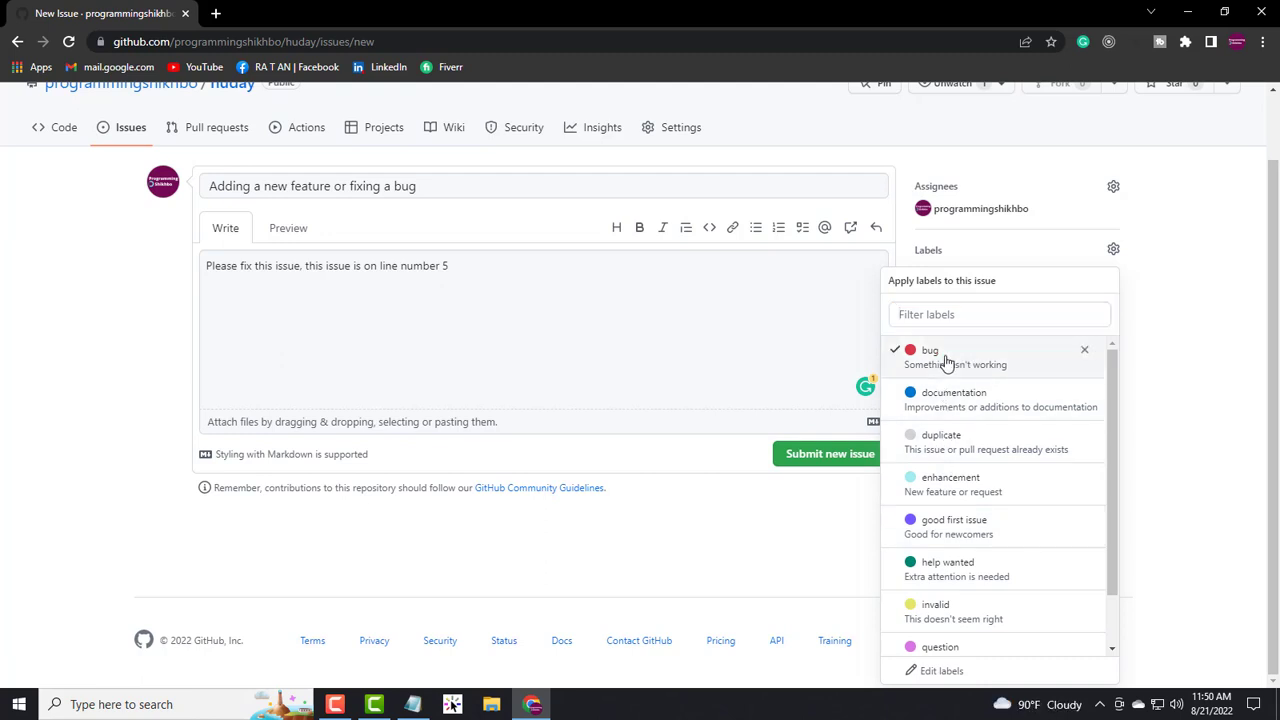
left_click(1220, 390)
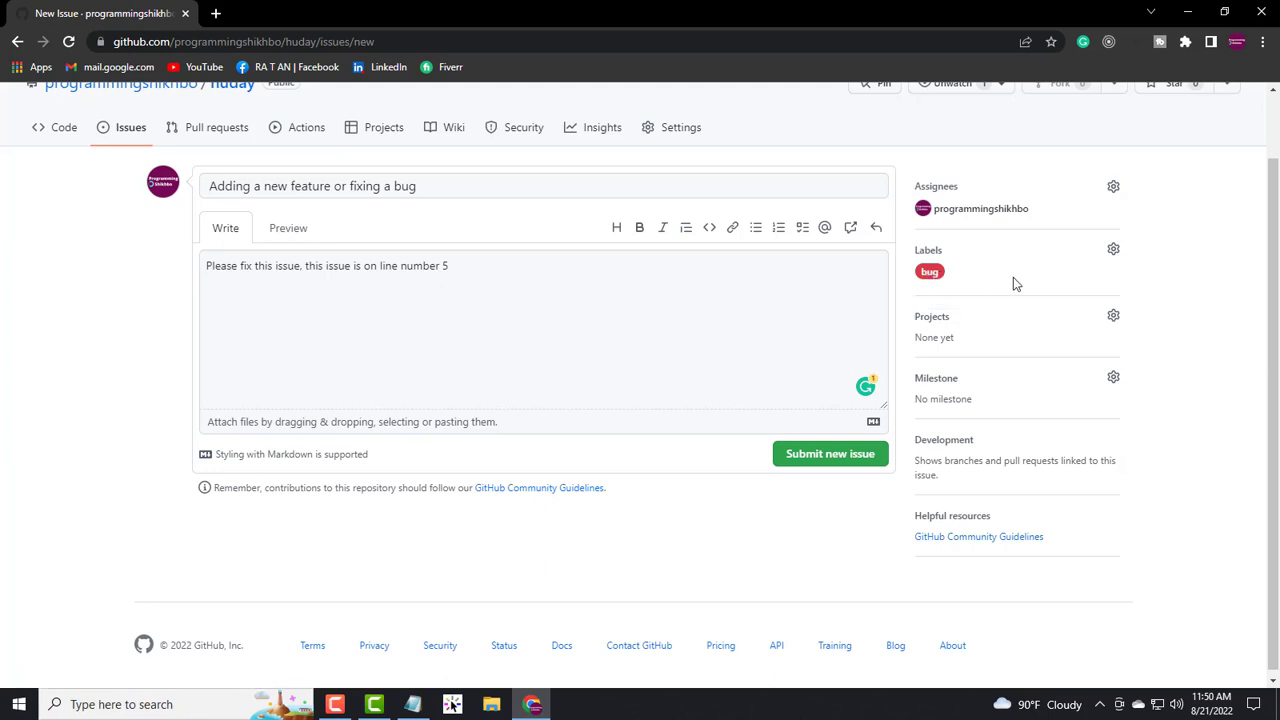
Step: Check which projects are available for the new issue without assigning one
left_click(1113, 318)
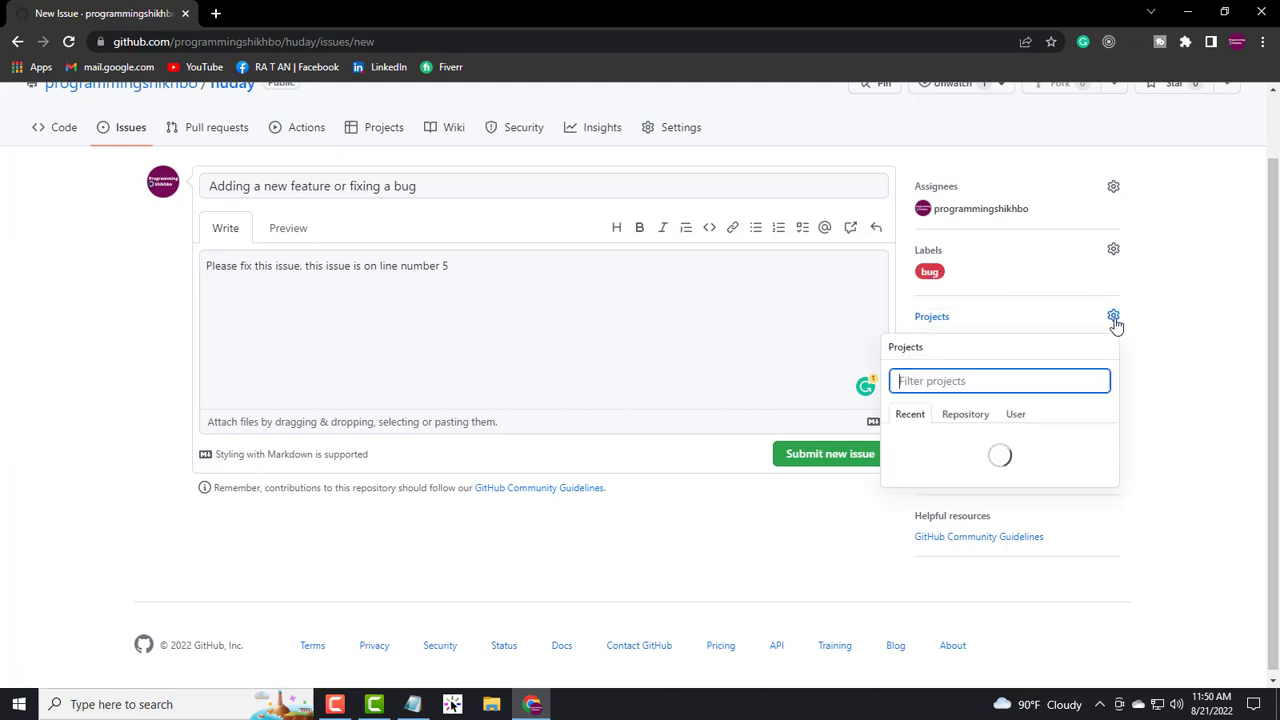
left_click(976, 417)
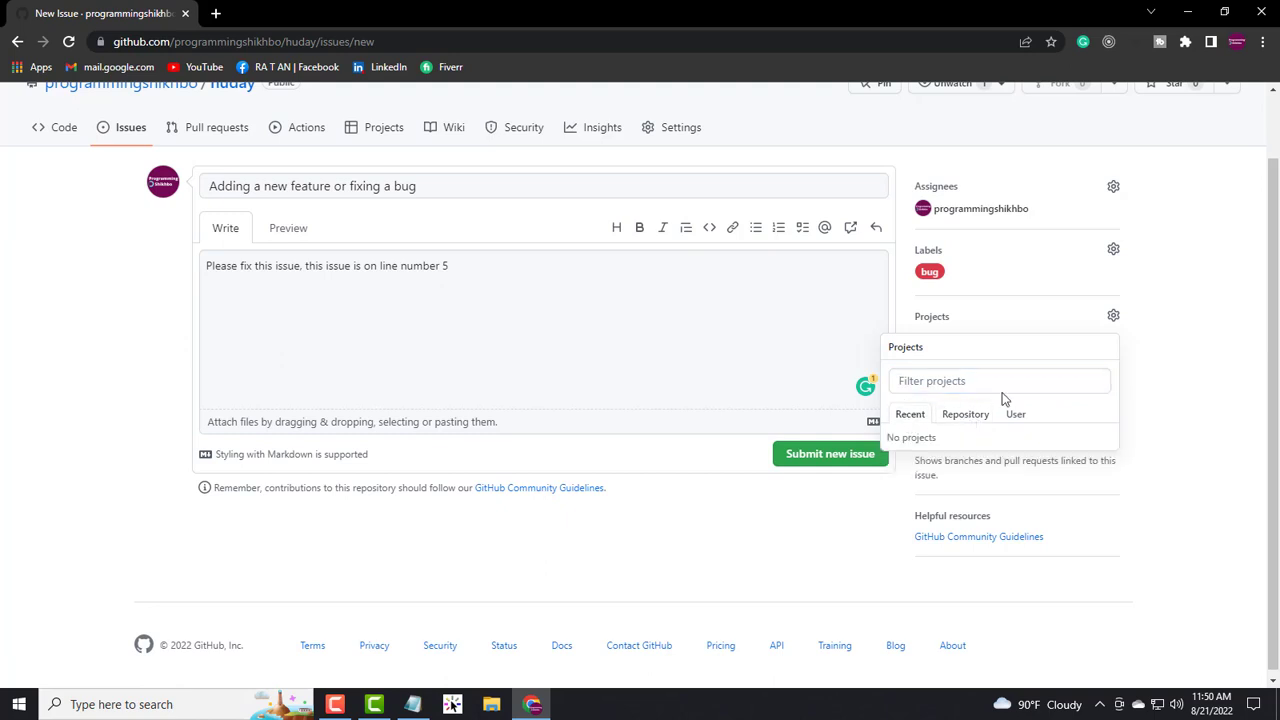
left_click(1160, 345)
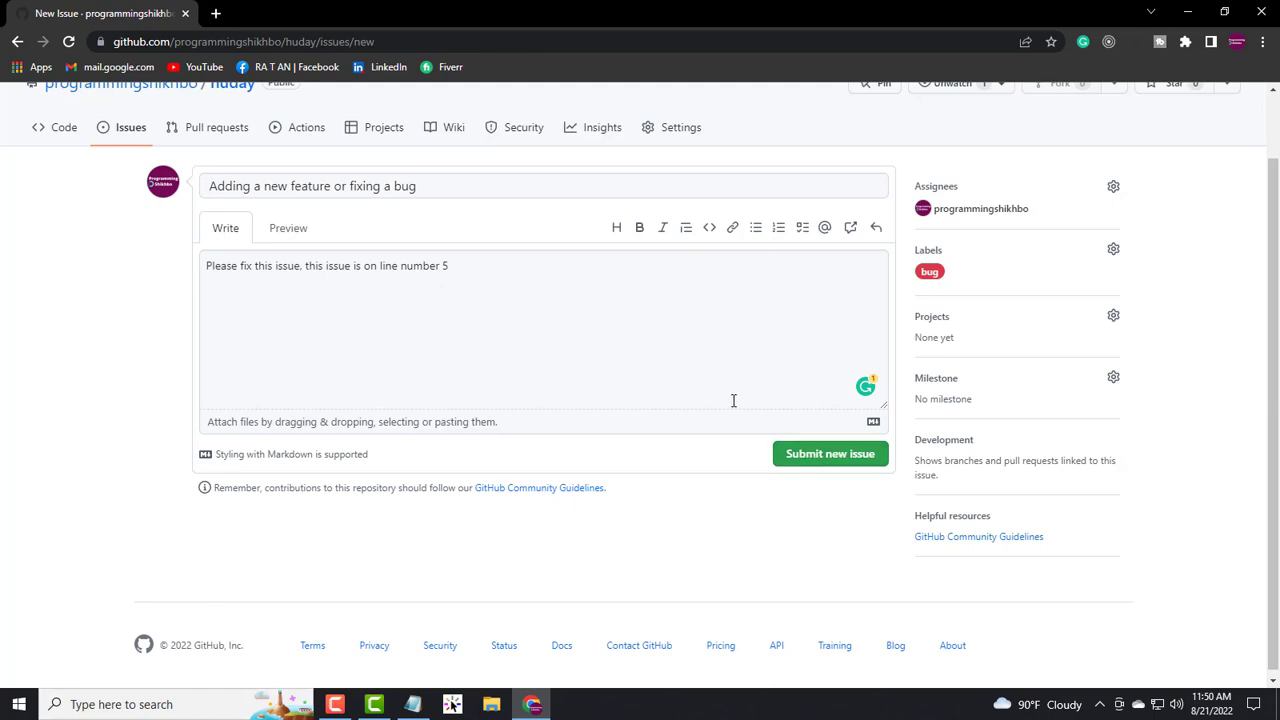
Step: Review the issue's title, comment, assignee and label choices, and submit the new issue
left_click(447, 190)
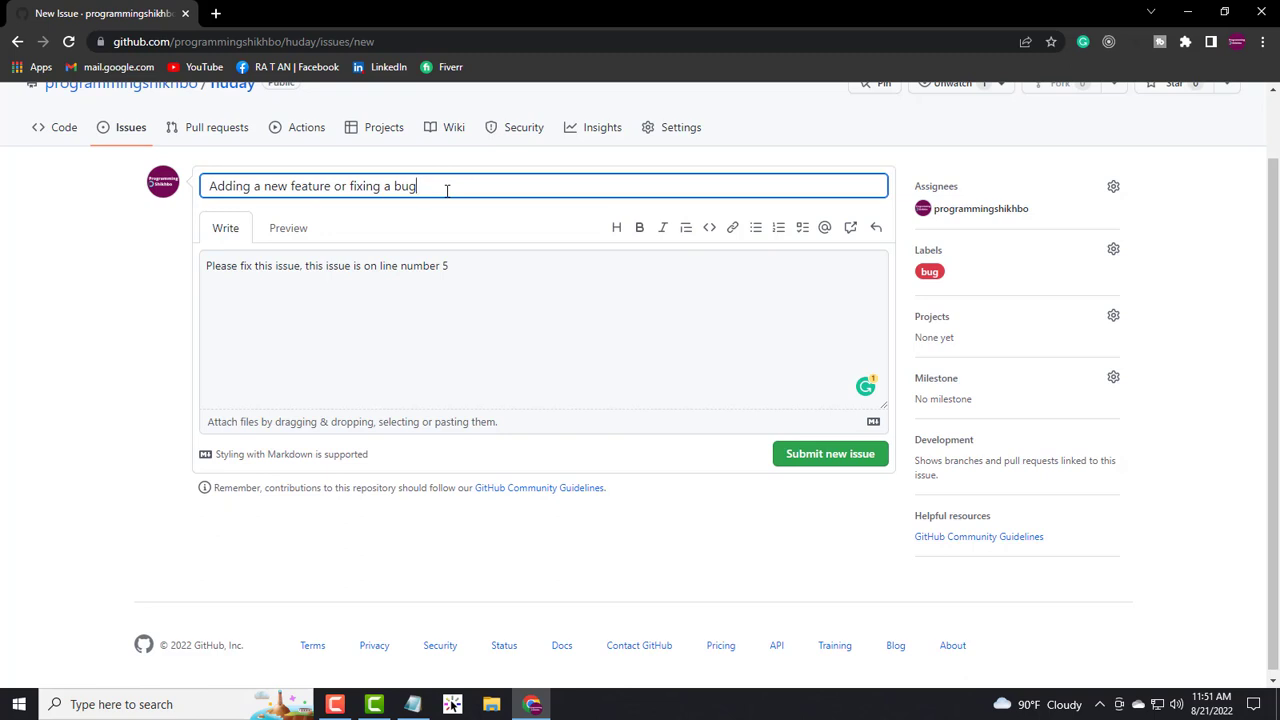
left_click(461, 266)
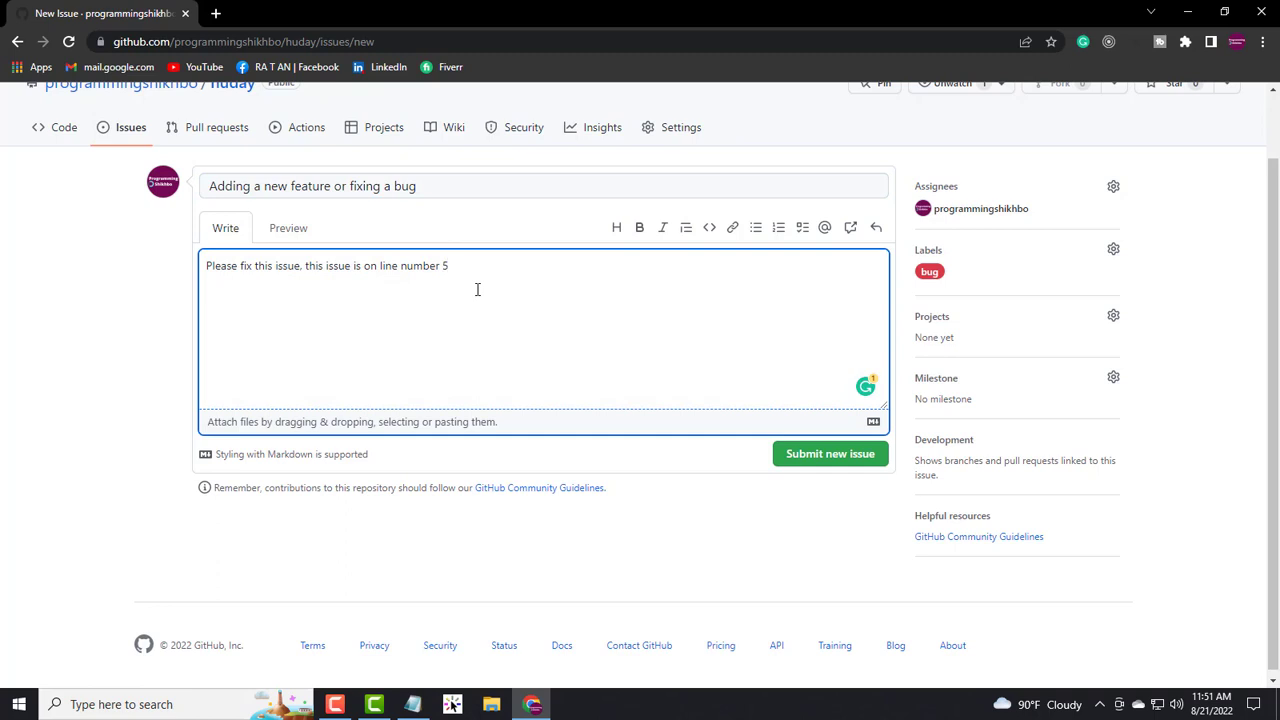
left_click(1160, 197)
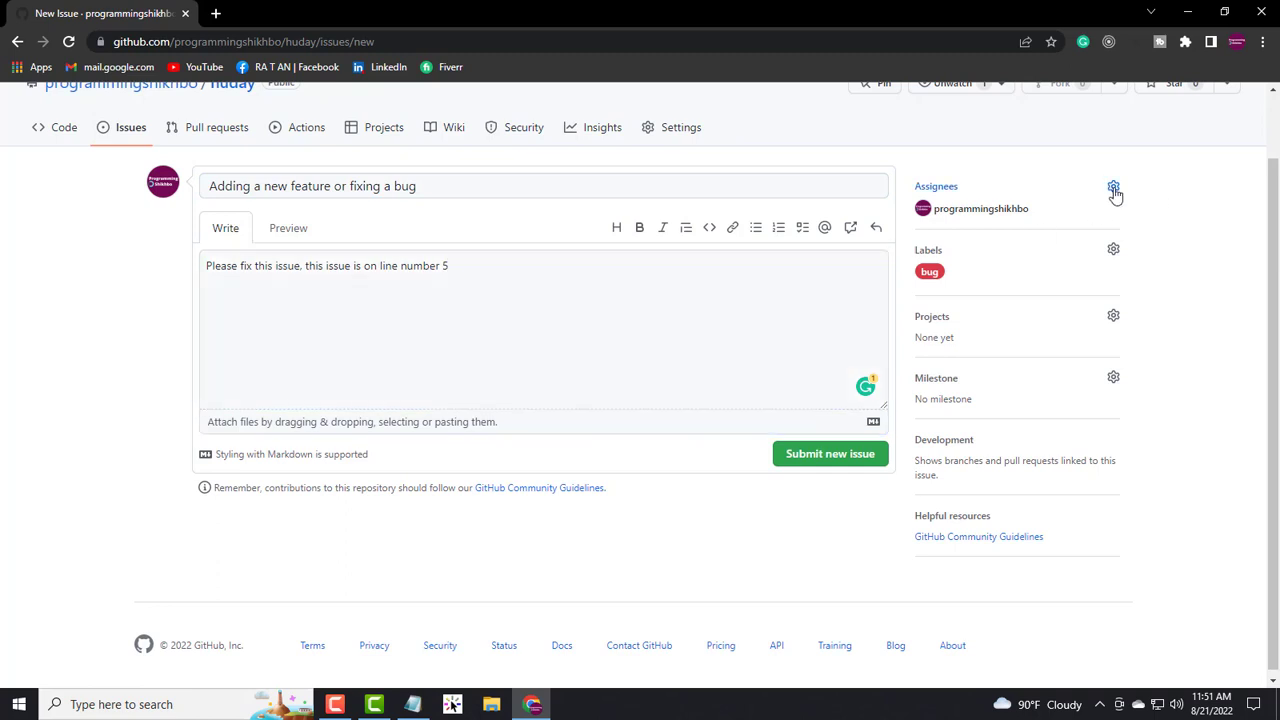
left_click(1114, 190)
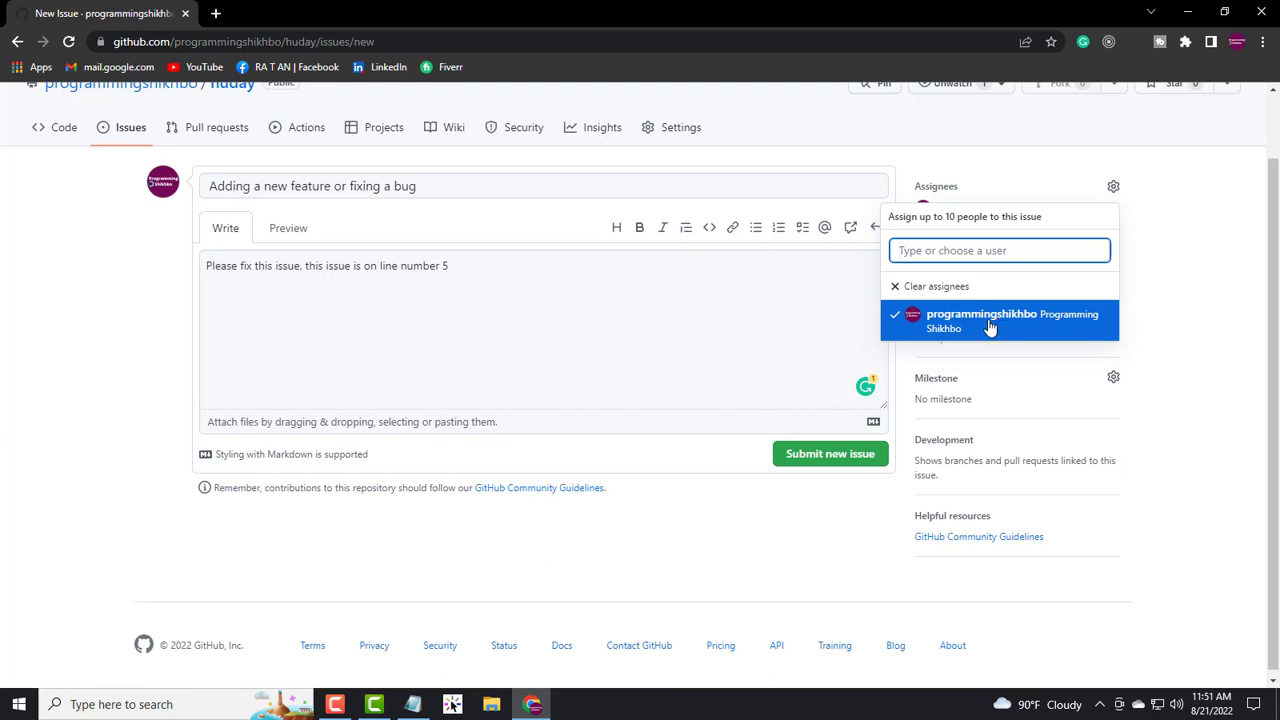
left_click(1181, 306)
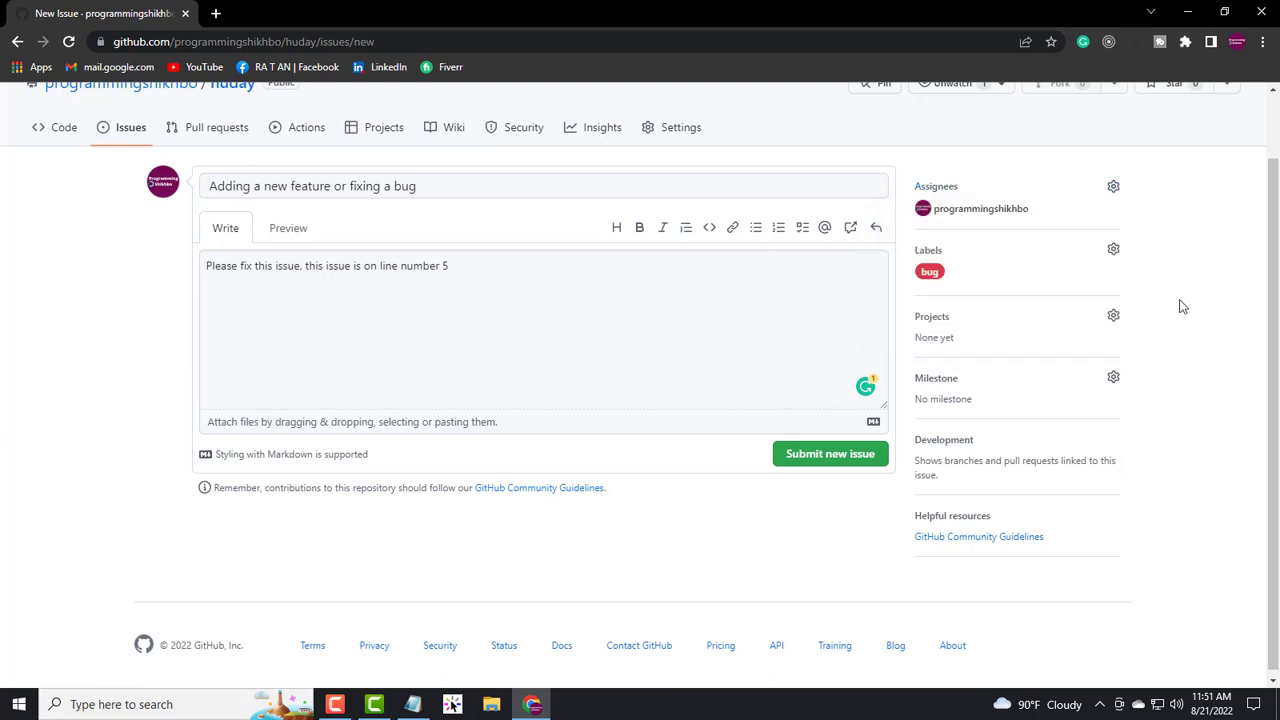
left_click(1112, 250)
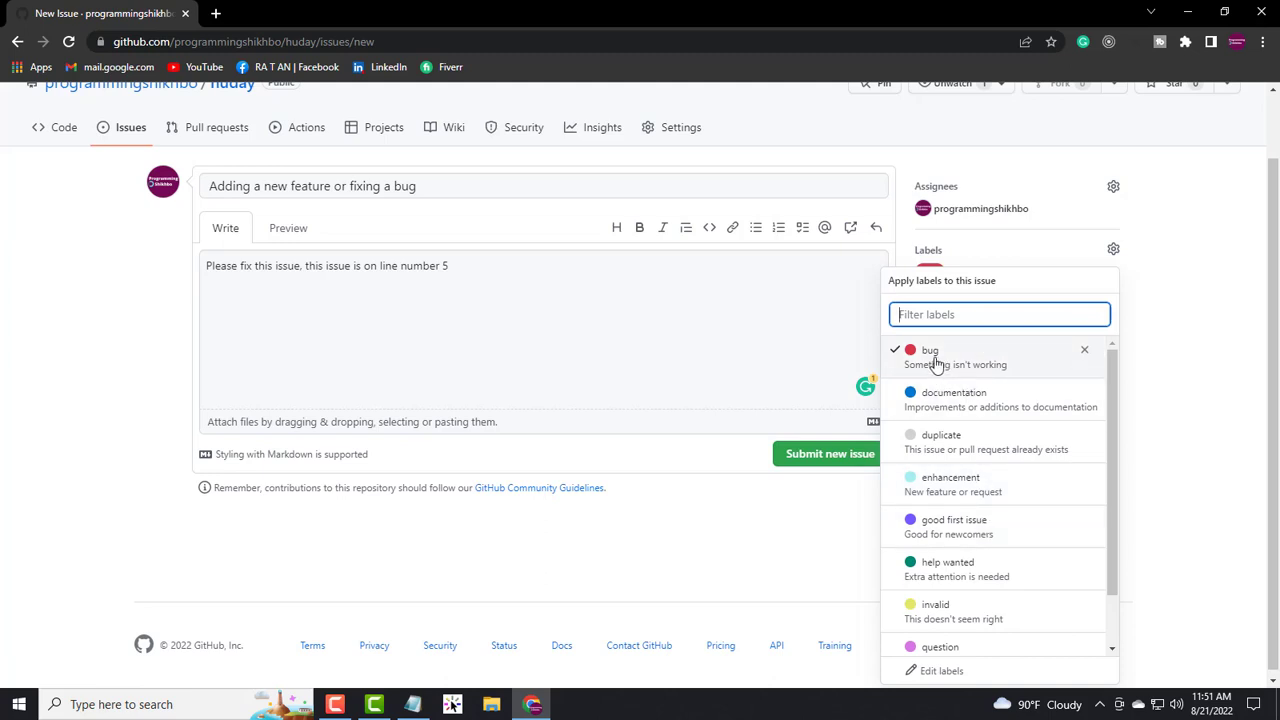
left_click(1181, 363)
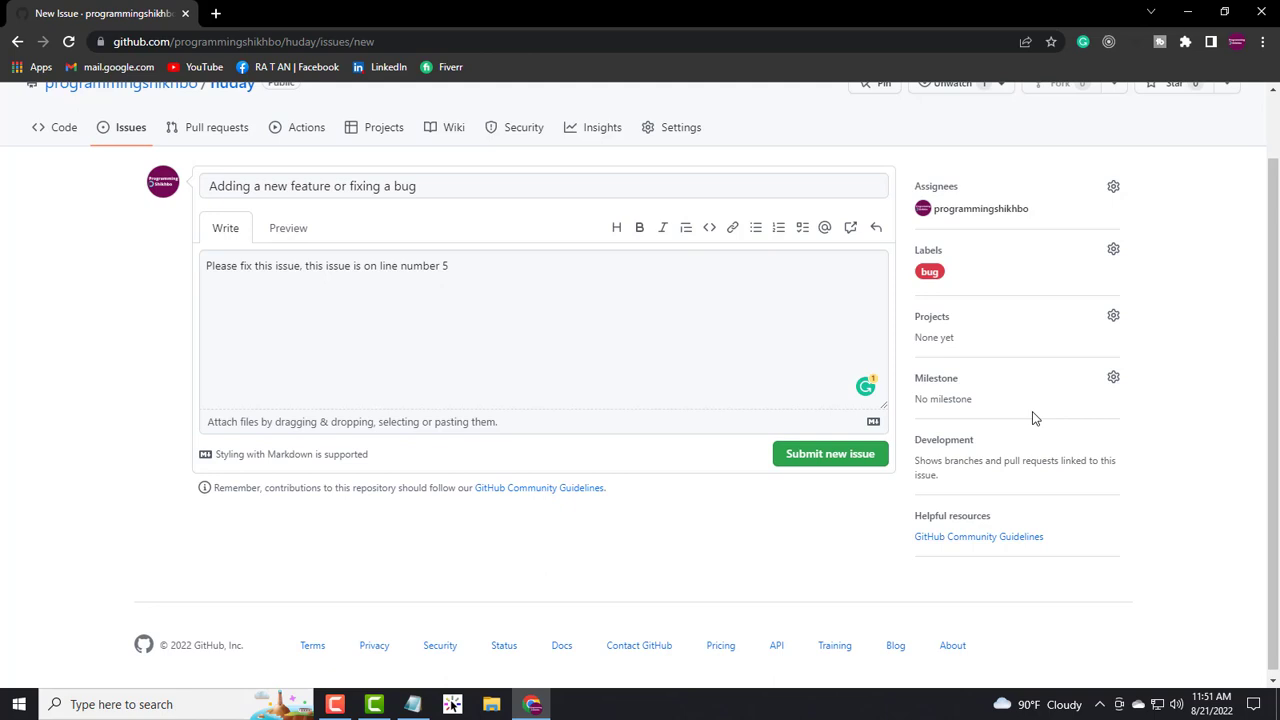
left_click(825, 462)
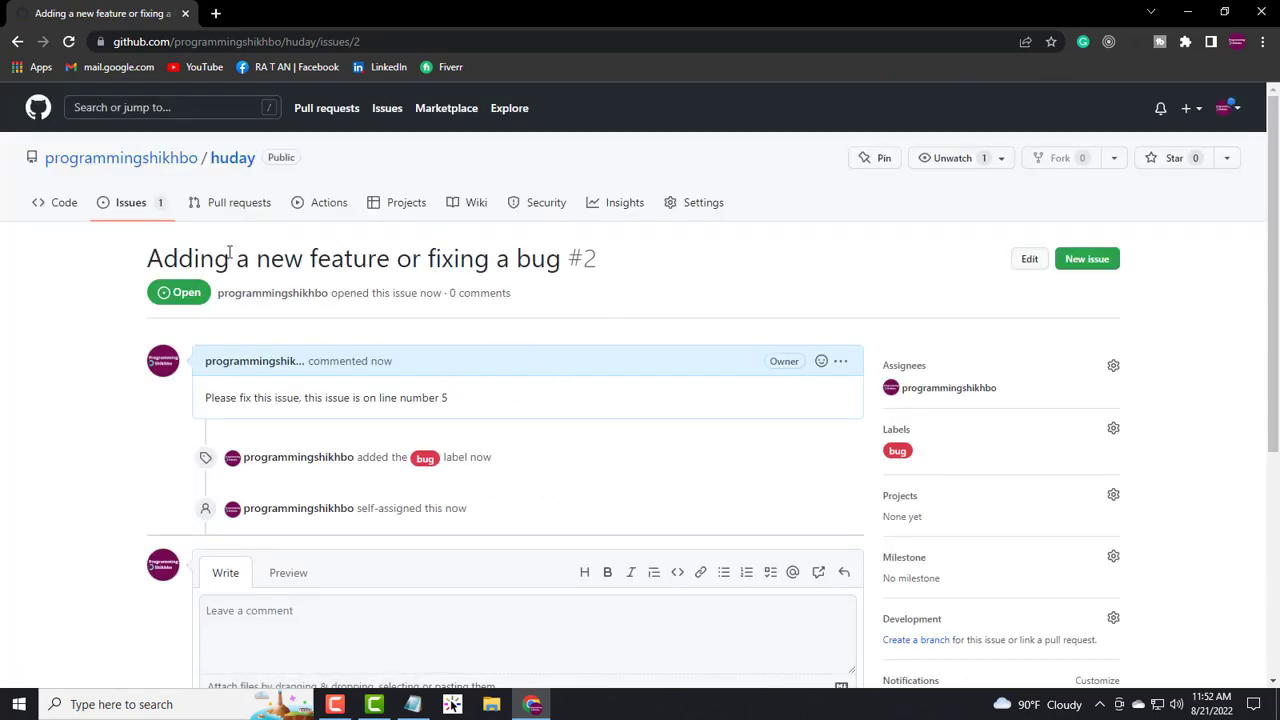
Step: Examine the submitted issue's title, issue number, comment and activity timeline
left_click_drag(157, 258, 108, 262)
left_click(615, 268)
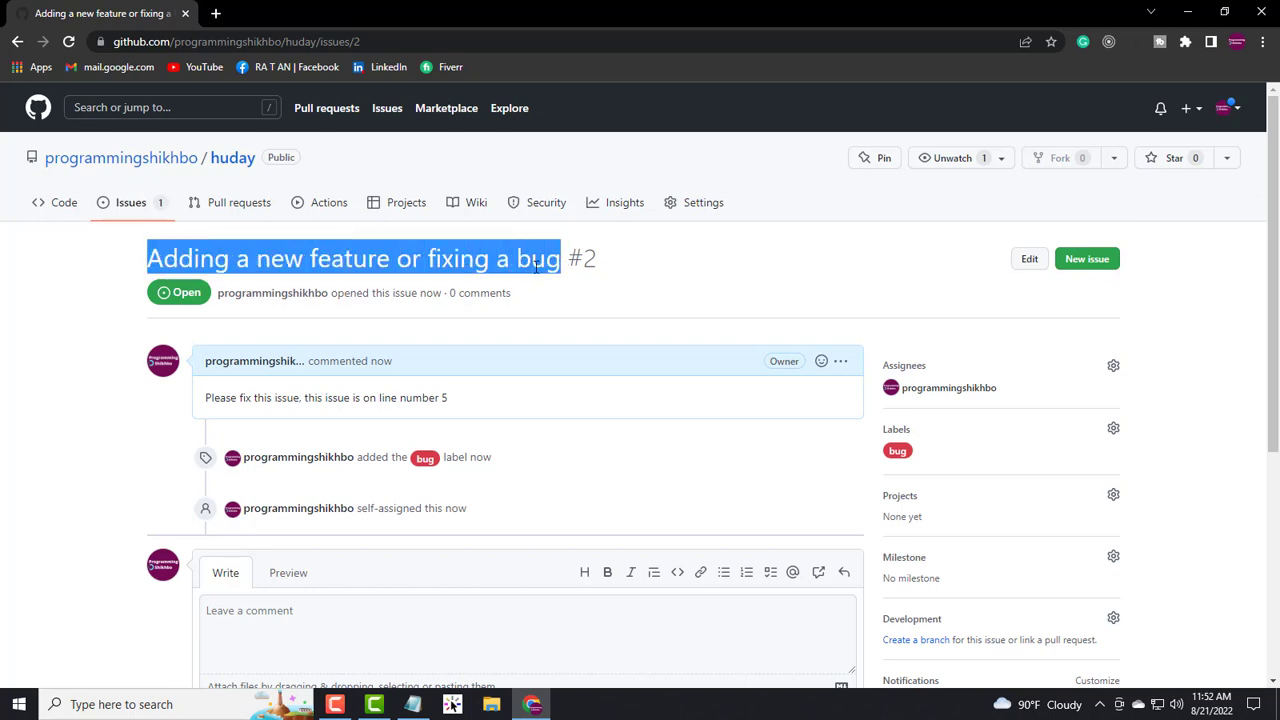
left_click(616, 267)
left_click_drag(606, 266, 566, 260)
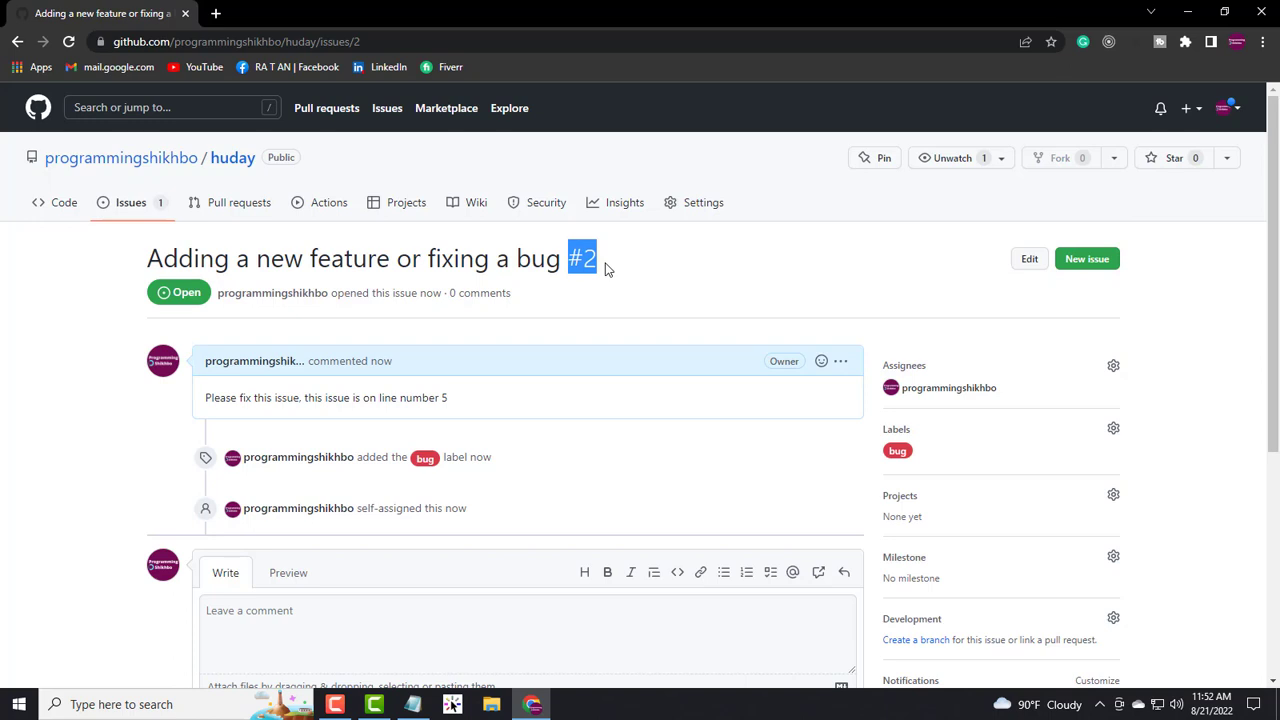
left_click(605, 268)
double_click(606, 265)
left_click(617, 261)
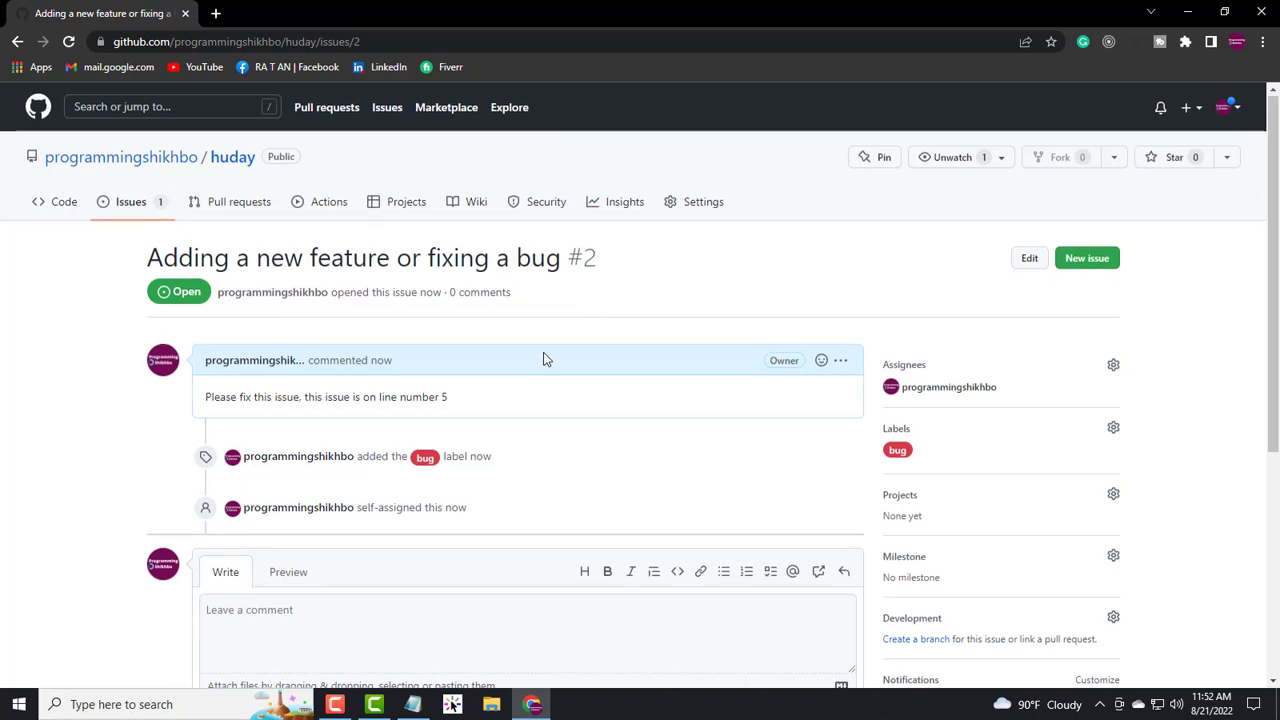
scroll(543, 357, "down", 1)
scroll(405, 370, "down", 1)
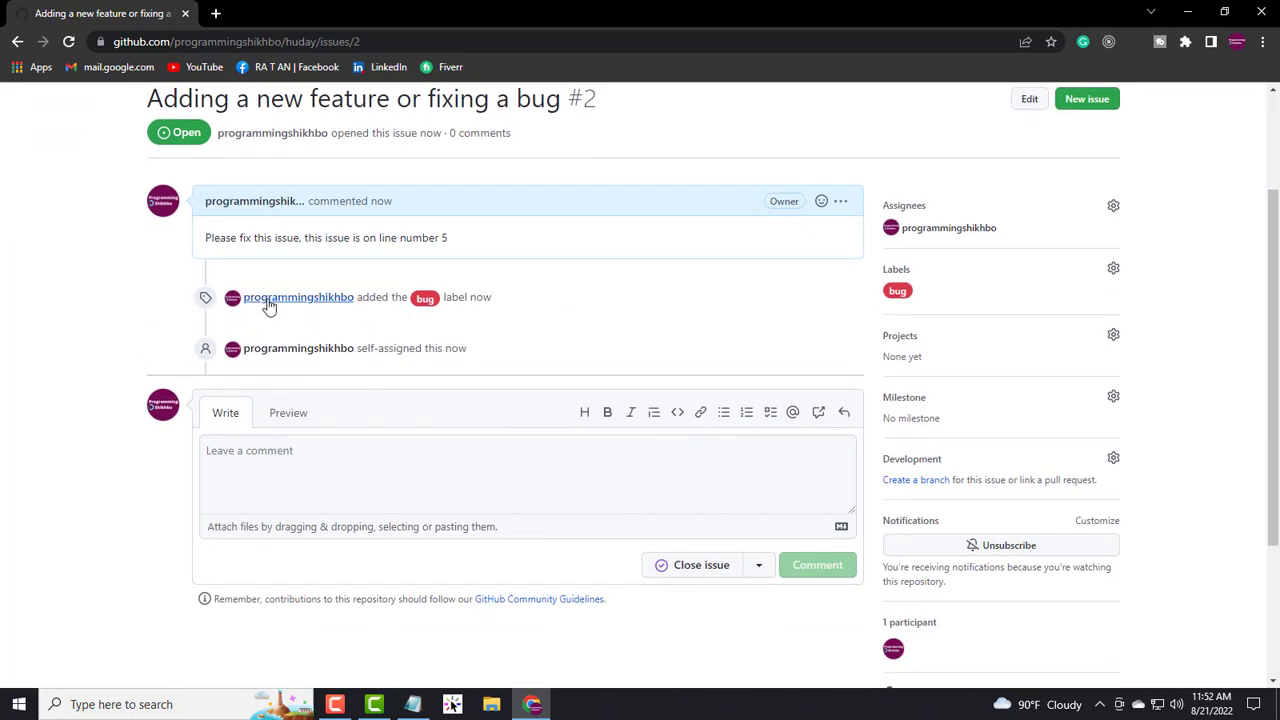
mouse_move(327, 309)
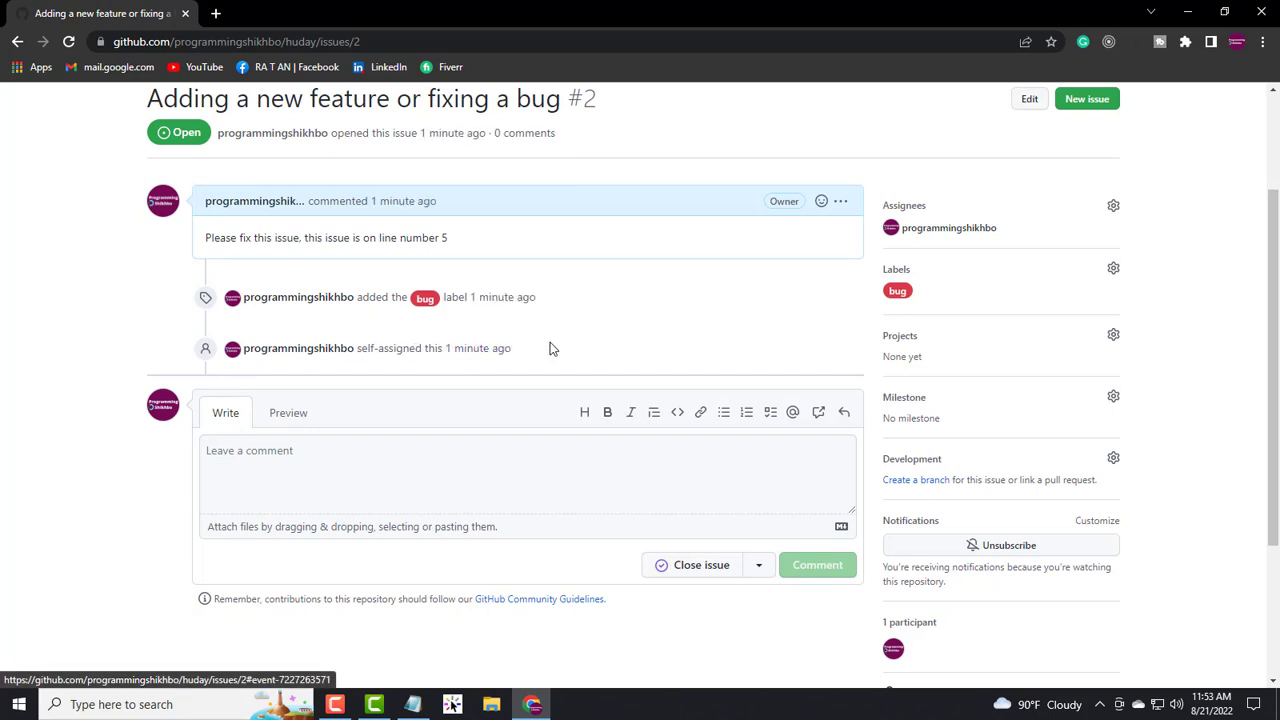
scroll(549, 348, "down", 1)
scroll(537, 271, "up", 3)
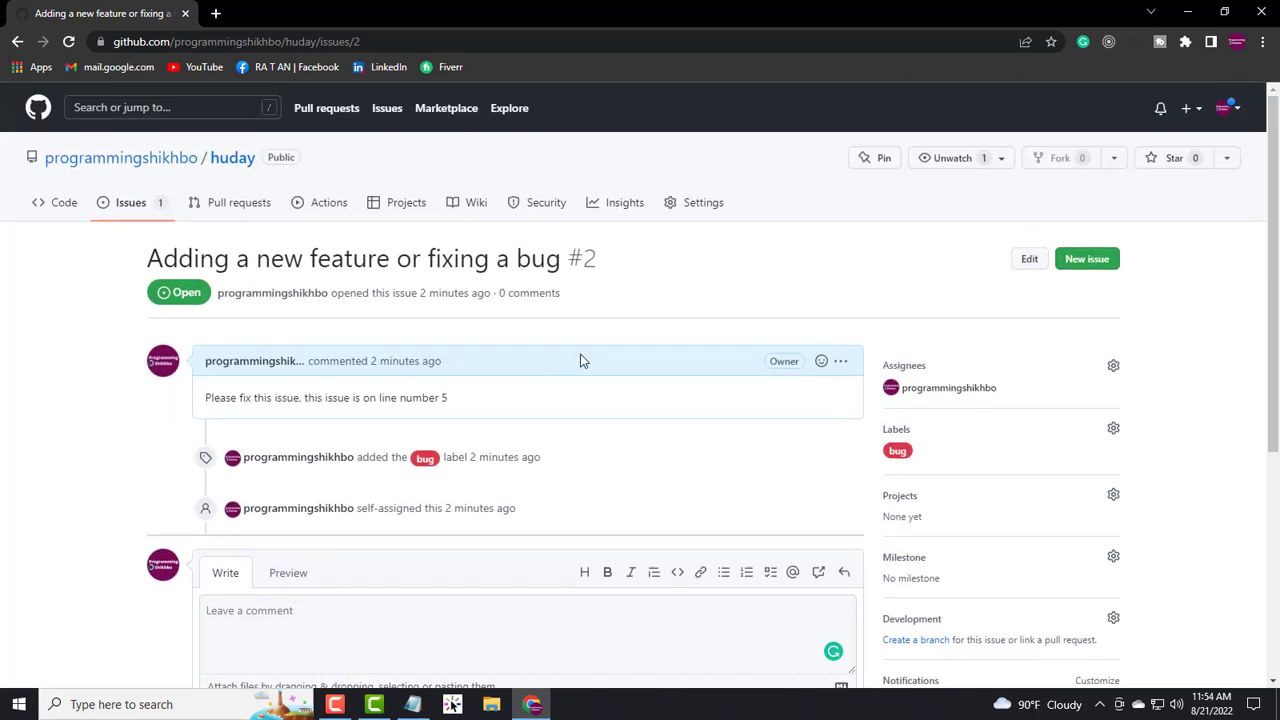
left_click_drag(620, 263, 570, 258)
left_click(615, 266)
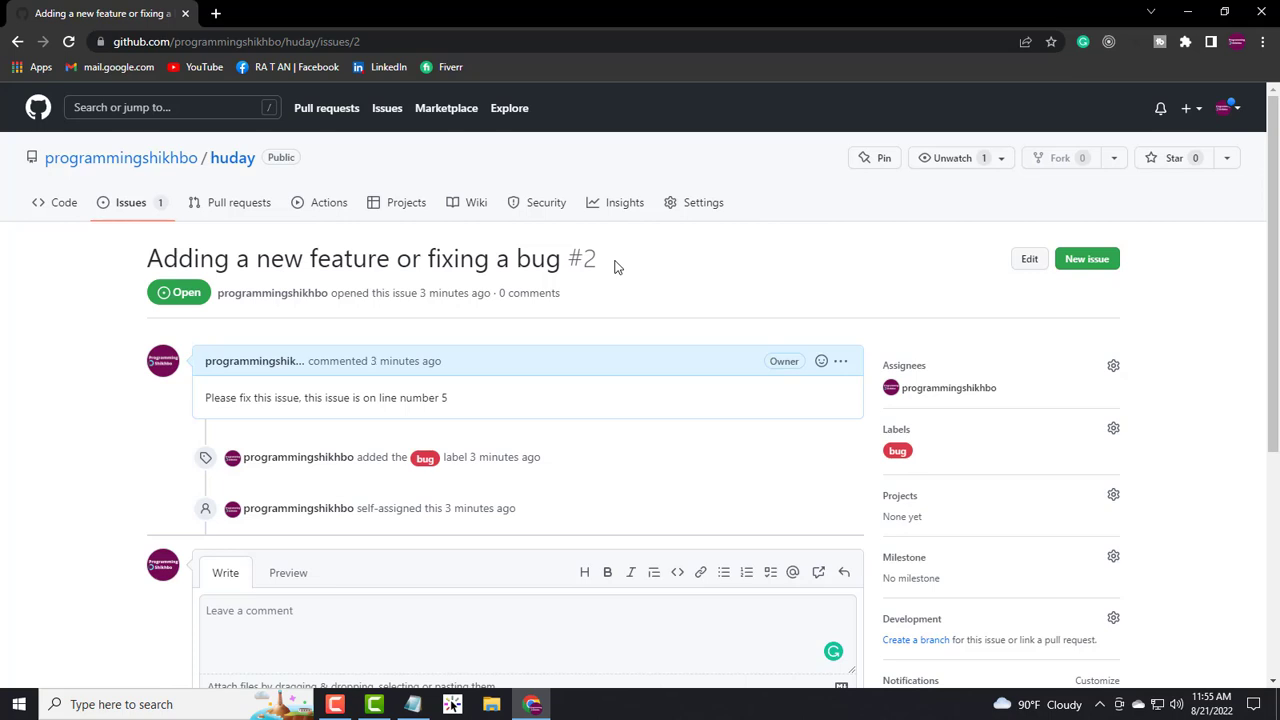
Step: Open one.txt from the huday repository's file list and highlight the text on line 5
left_click(231, 166)
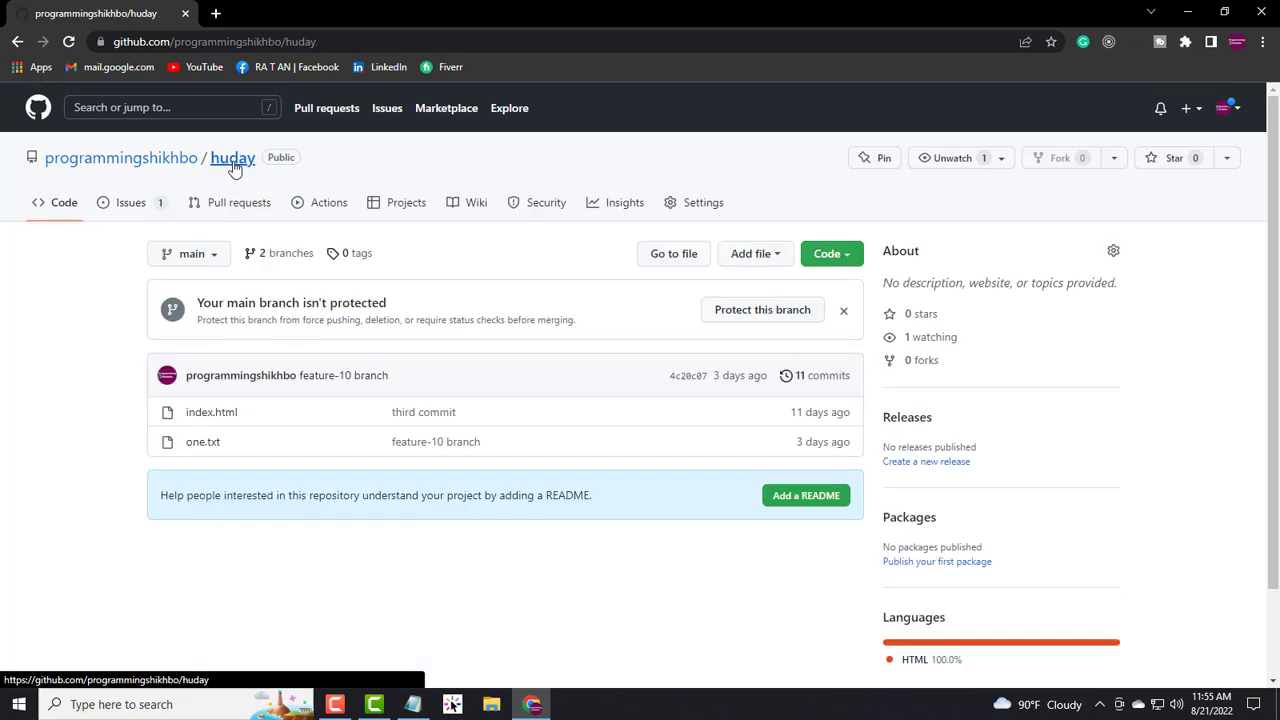
left_click(199, 443)
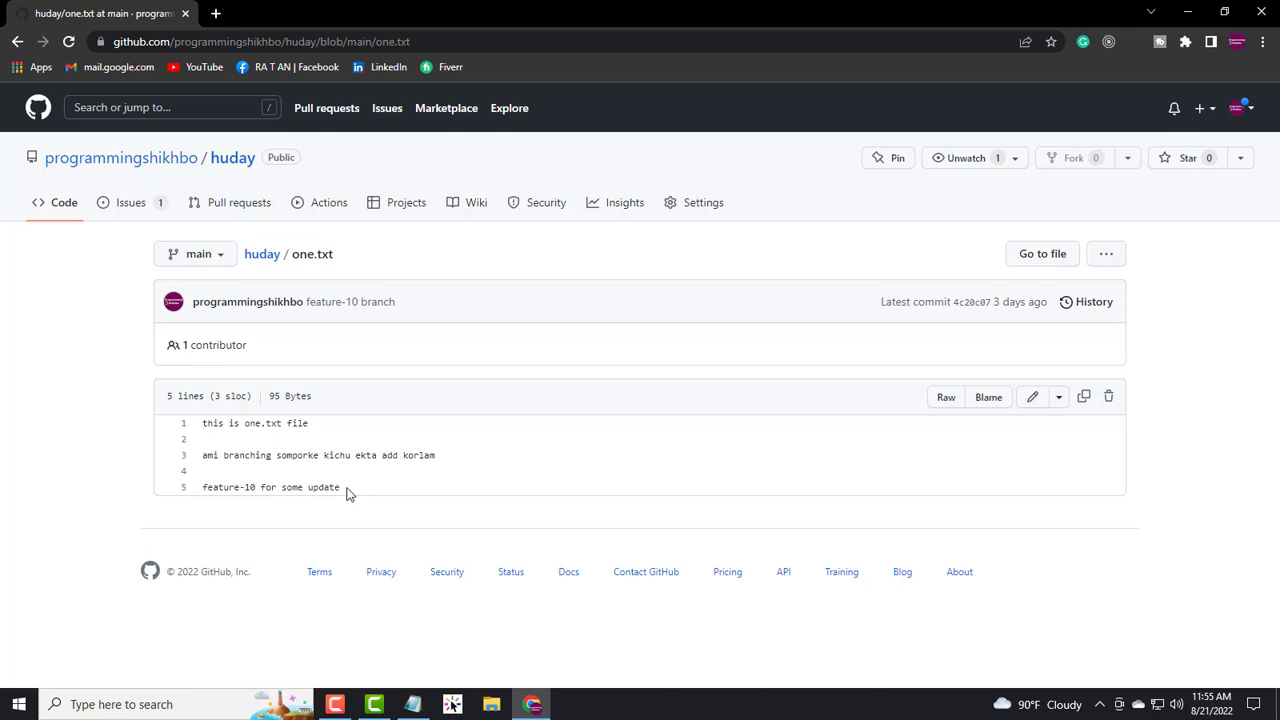
left_click_drag(351, 491, 191, 491)
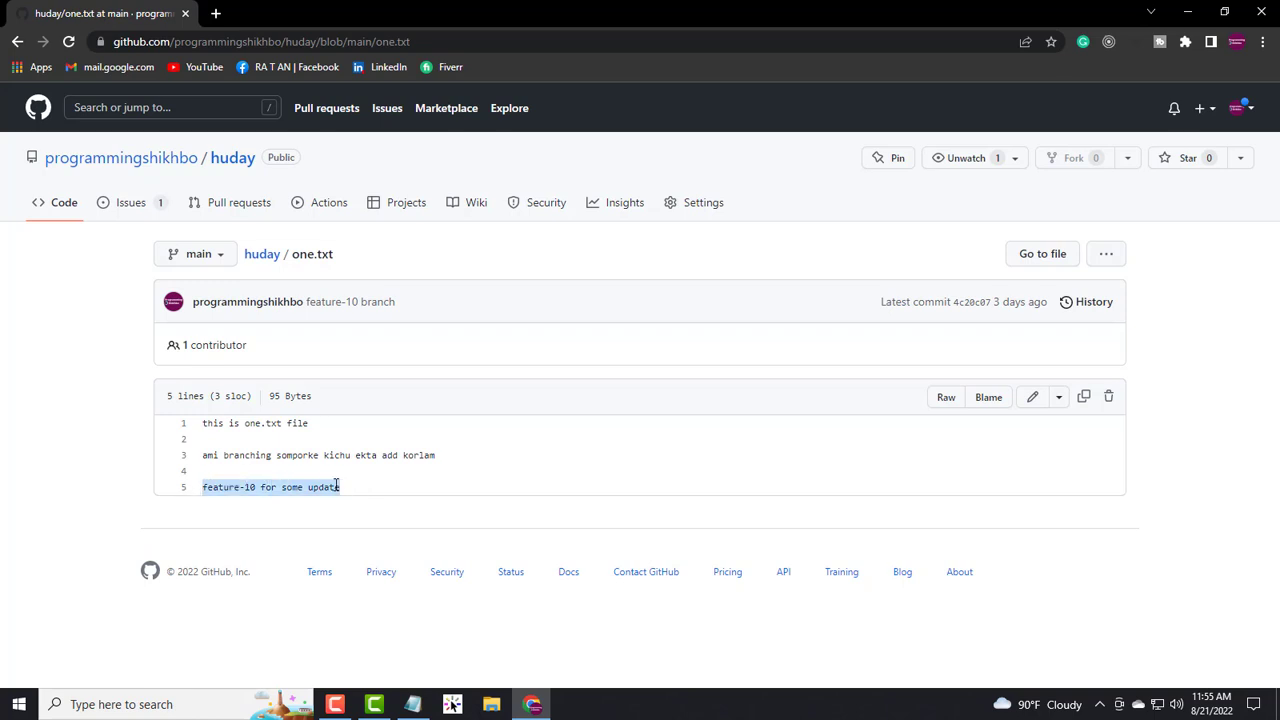
Step: Edit one.txt on the main branch, replacing the text on line 5 with "added some extra feature"
left_click_drag(340, 487, 190, 491)
left_click(381, 490)
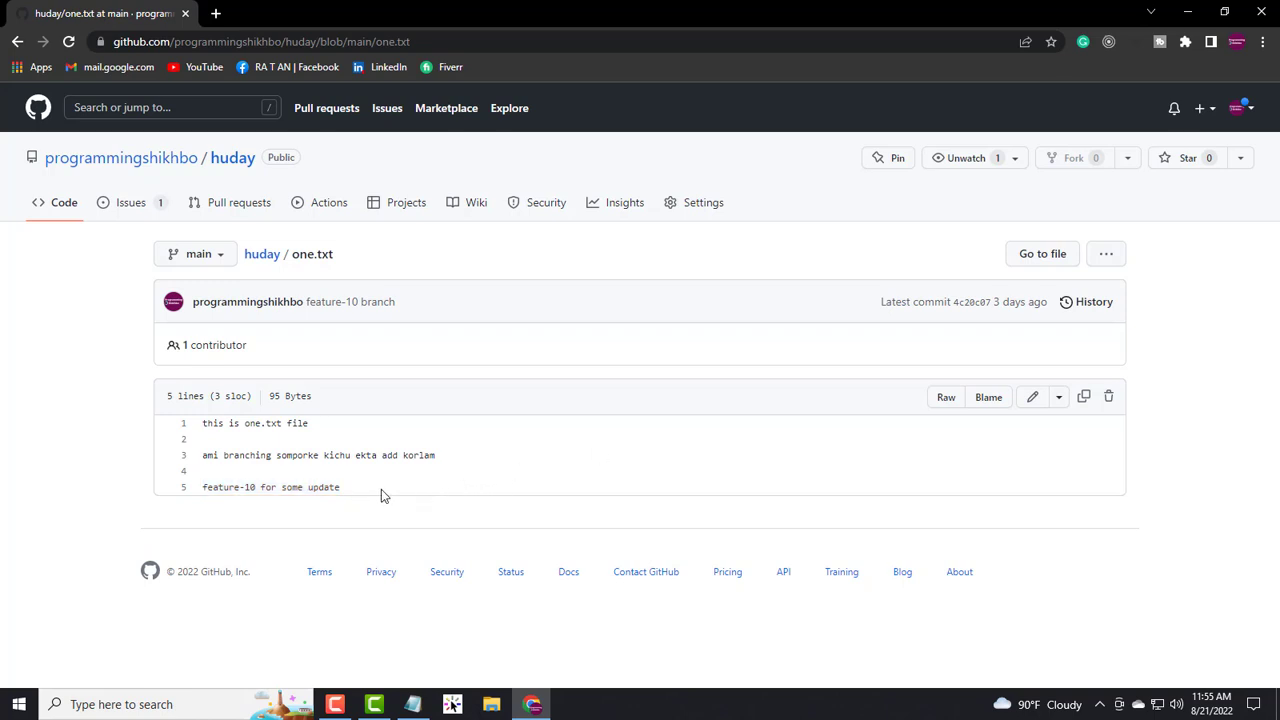
left_click(1031, 404)
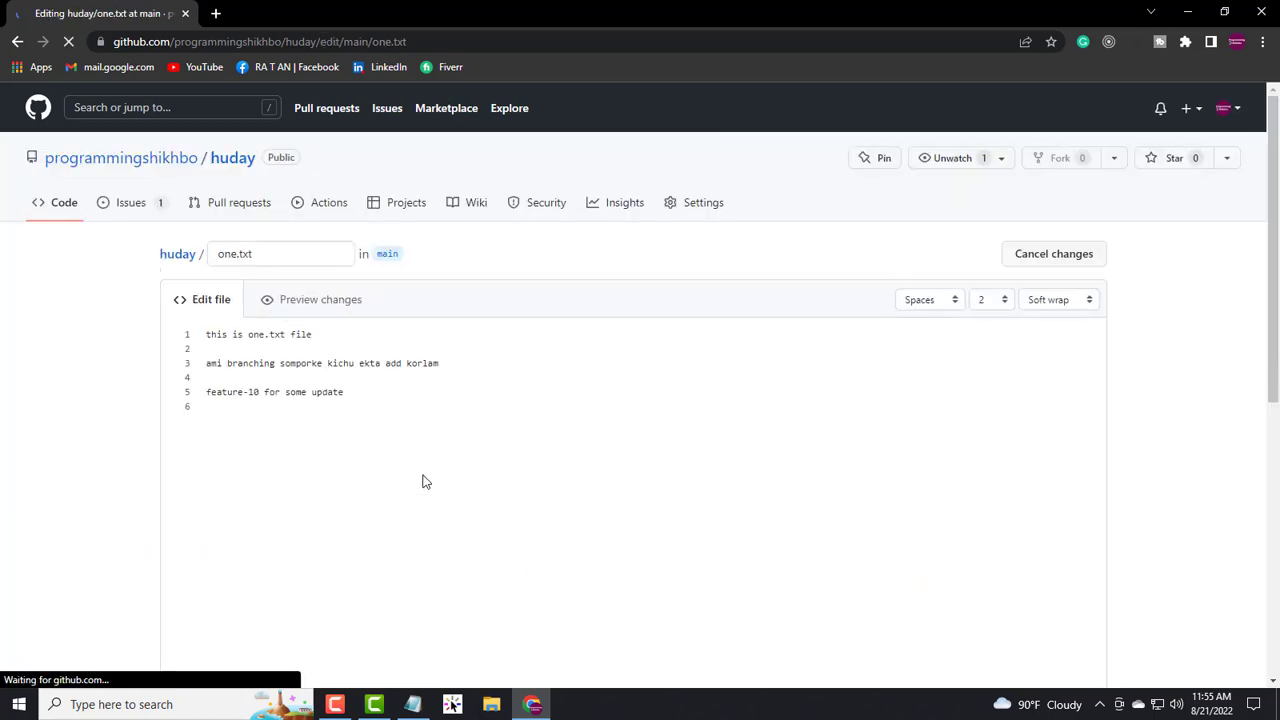
left_click_drag(346, 392, 192, 393)
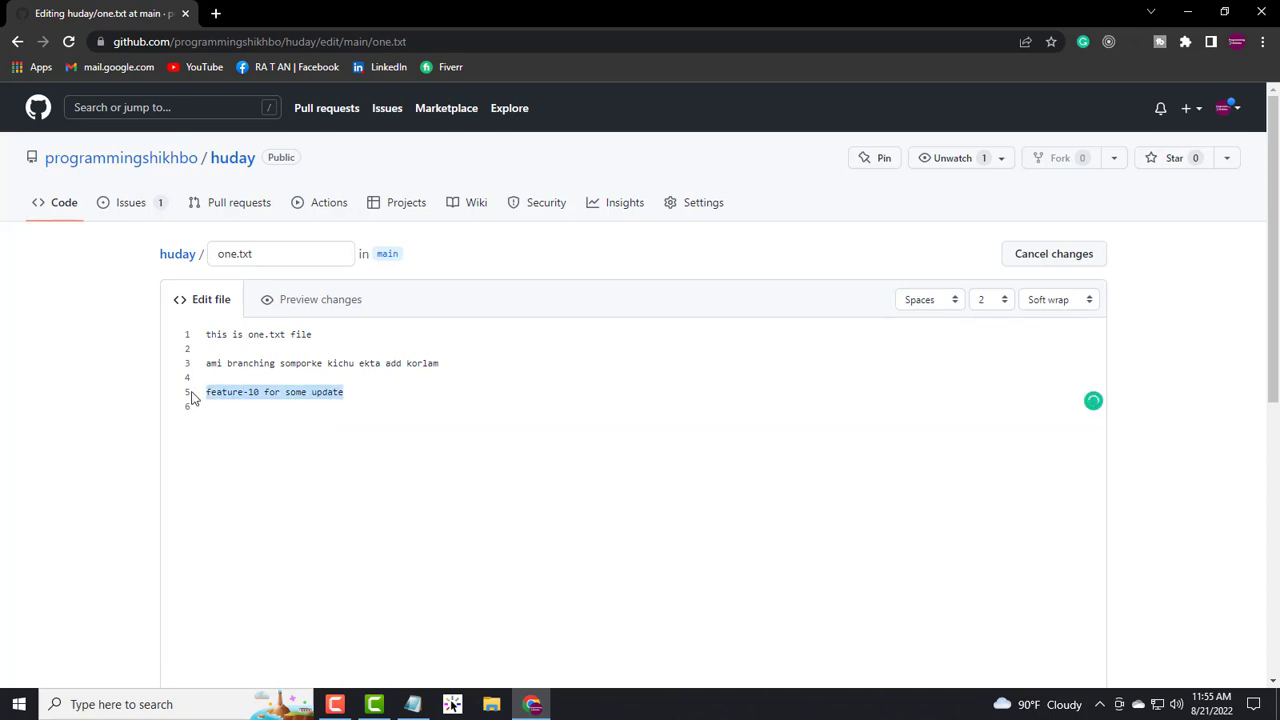
key("BackSpace")
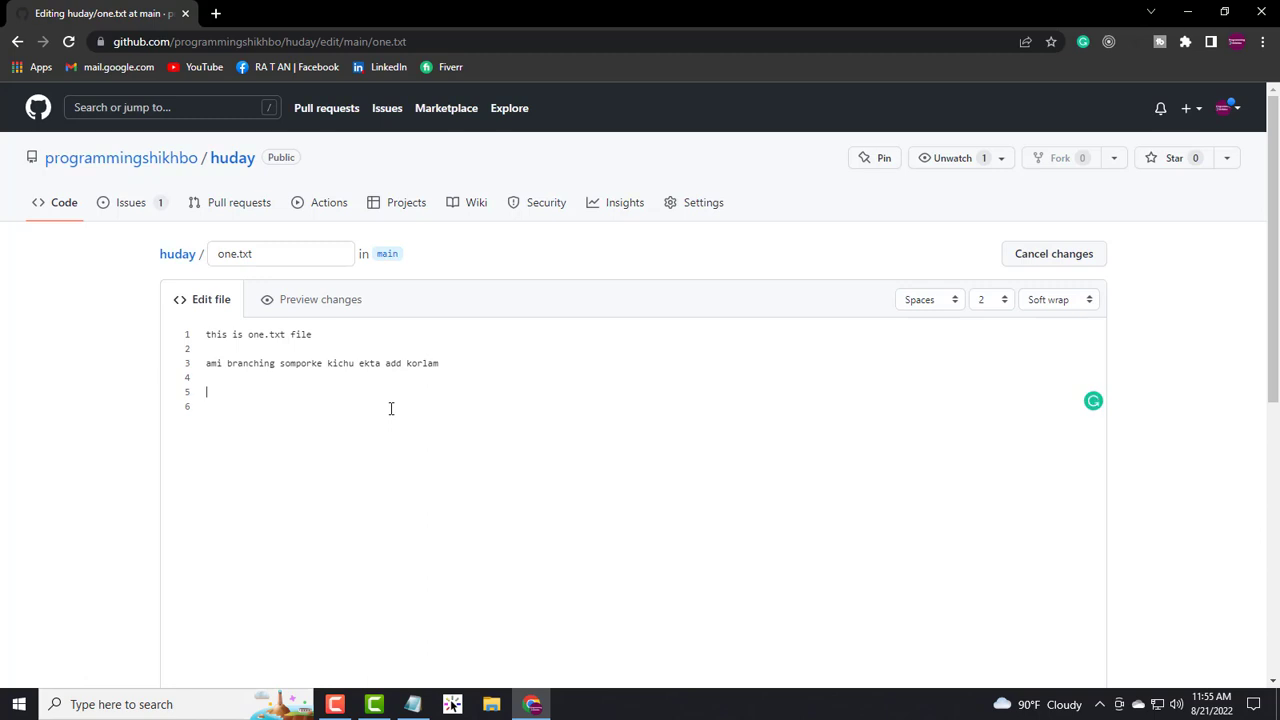
type("added some extra feature")
Step: Commit the one.txt edit directly to the main branch with the message "solving this problem, problem number #2"
scroll(484, 410, "down", 6)
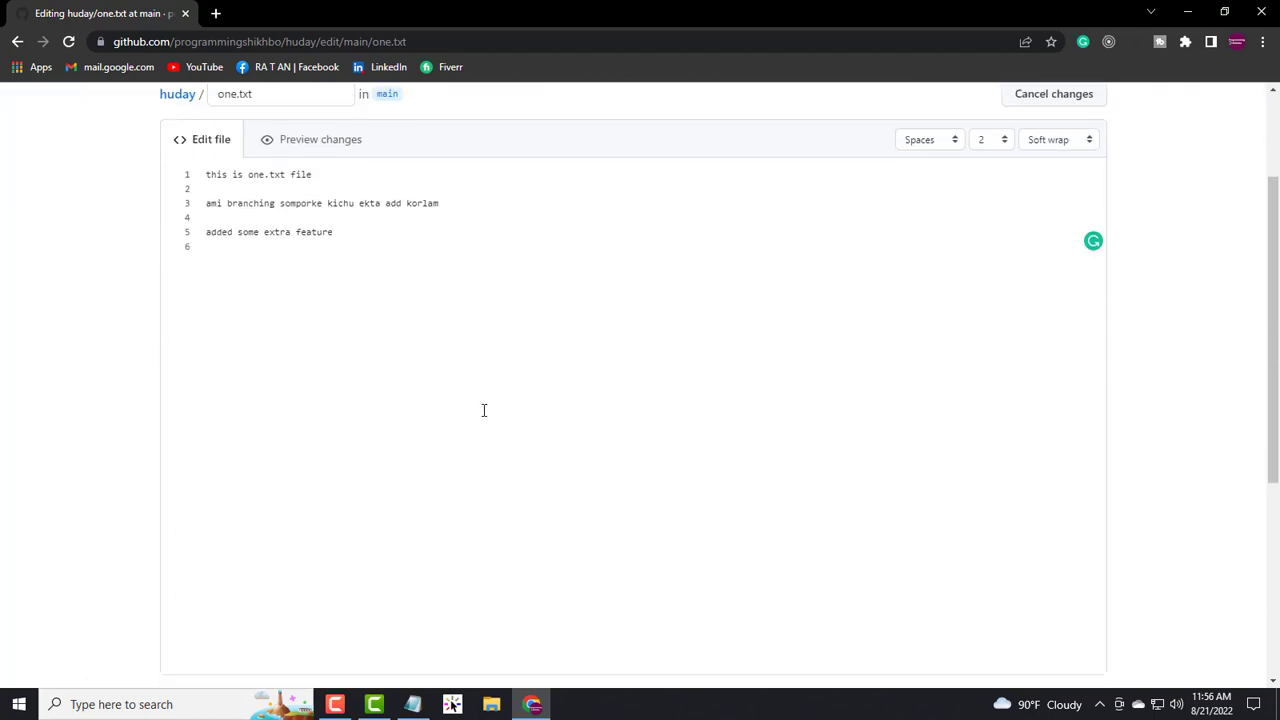
scroll(484, 410, "down", 1)
left_click(343, 366)
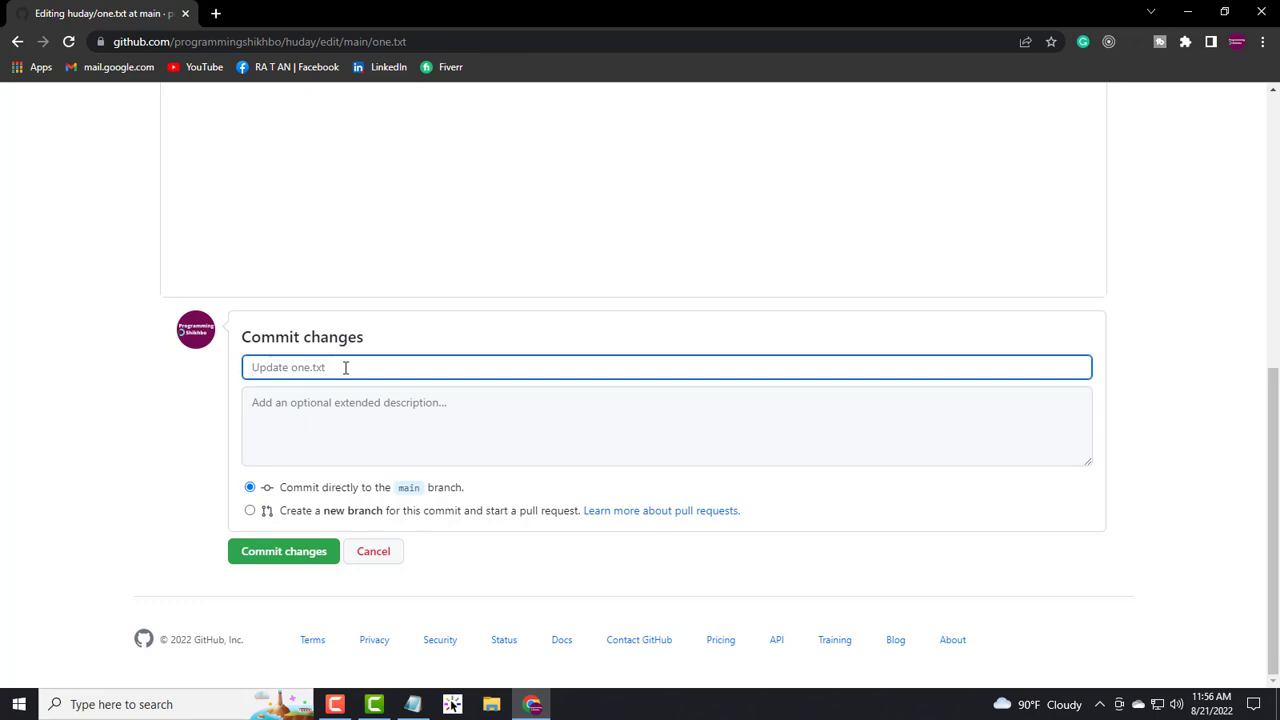
type("solving this problem, problem number")
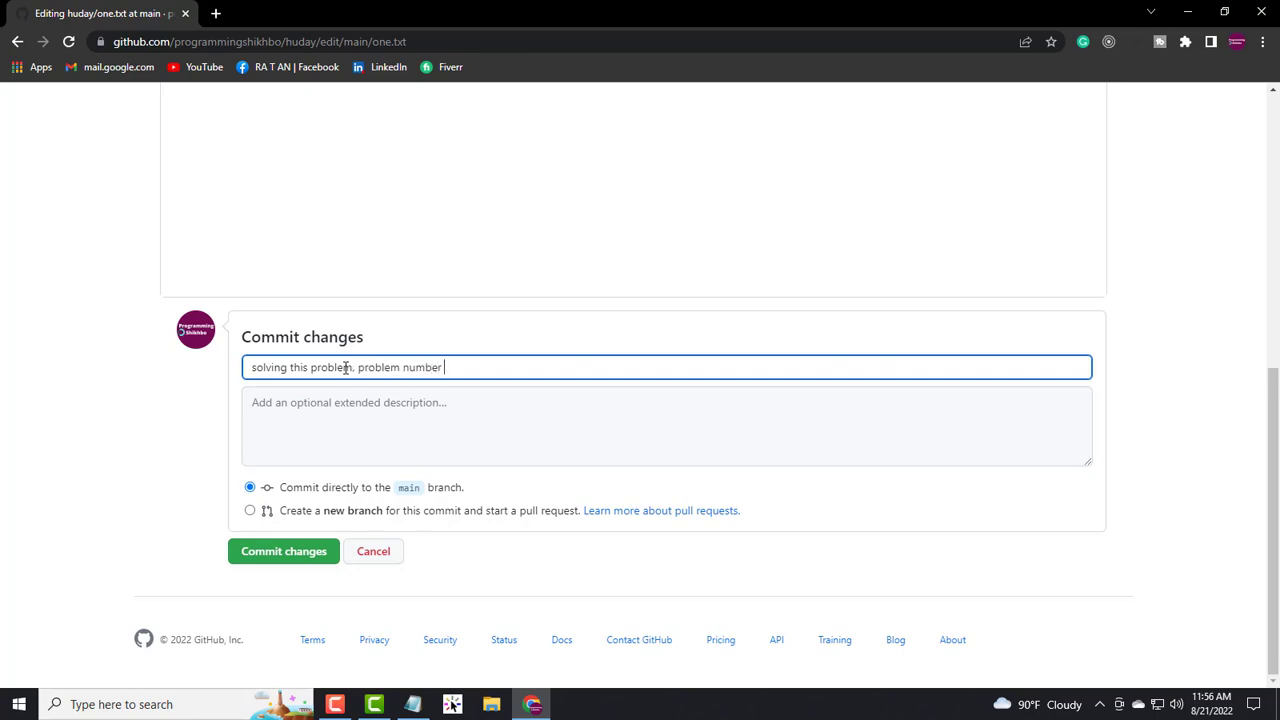
type(" #2")
left_click(266, 558)
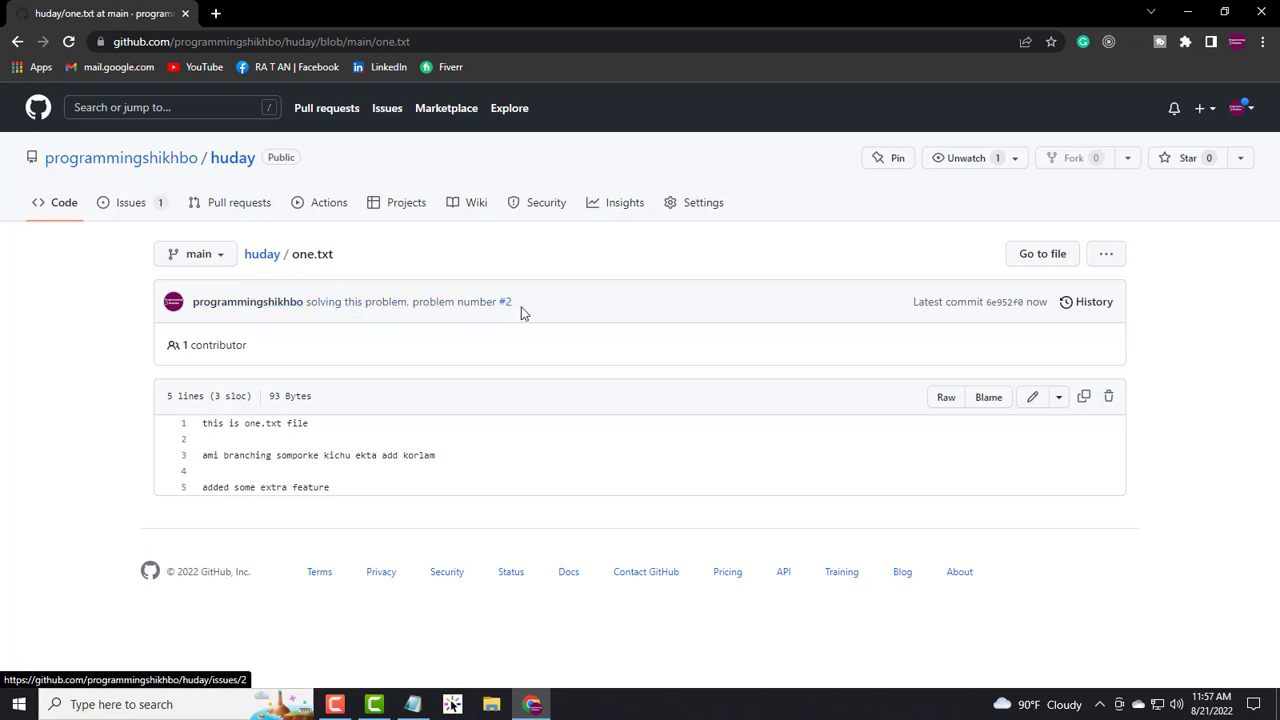
Step: Check the #2 reference in the latest commit message and open the issue "Adding a new feature or fixing a bug"
left_click_drag(537, 304, 500, 301)
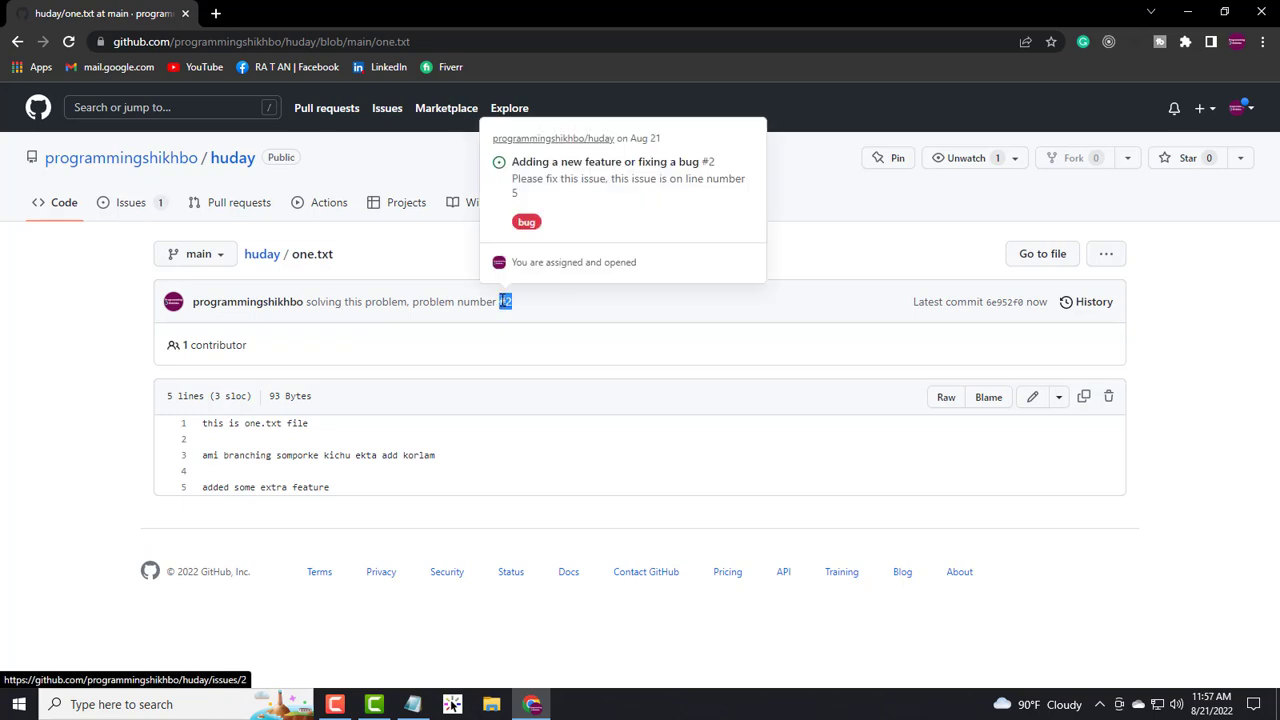
left_click(508, 265)
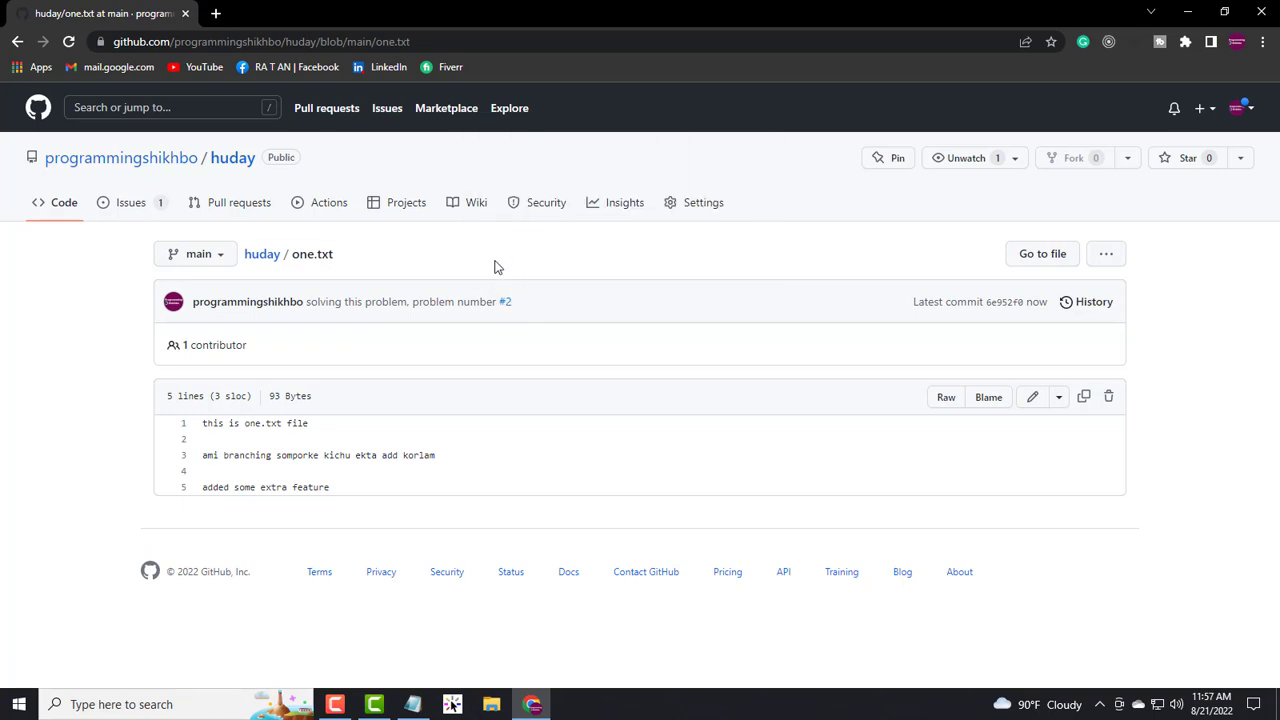
left_click(129, 204)
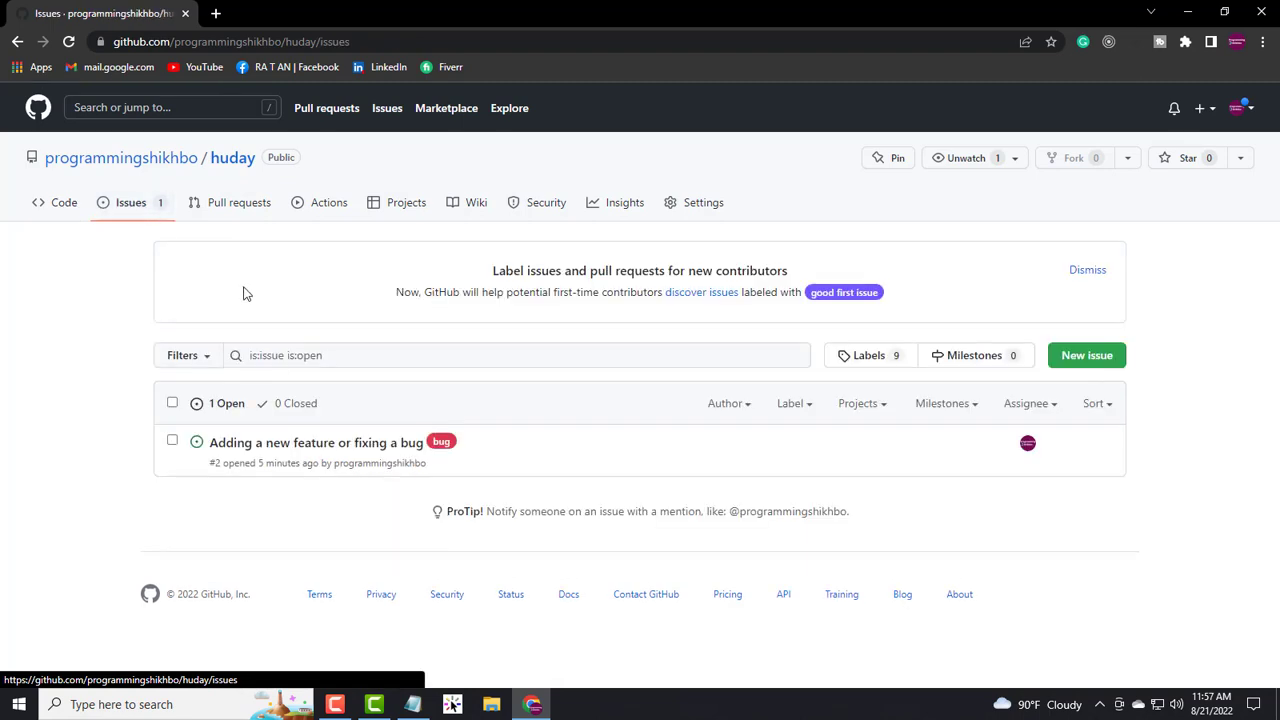
mouse_move(245, 456)
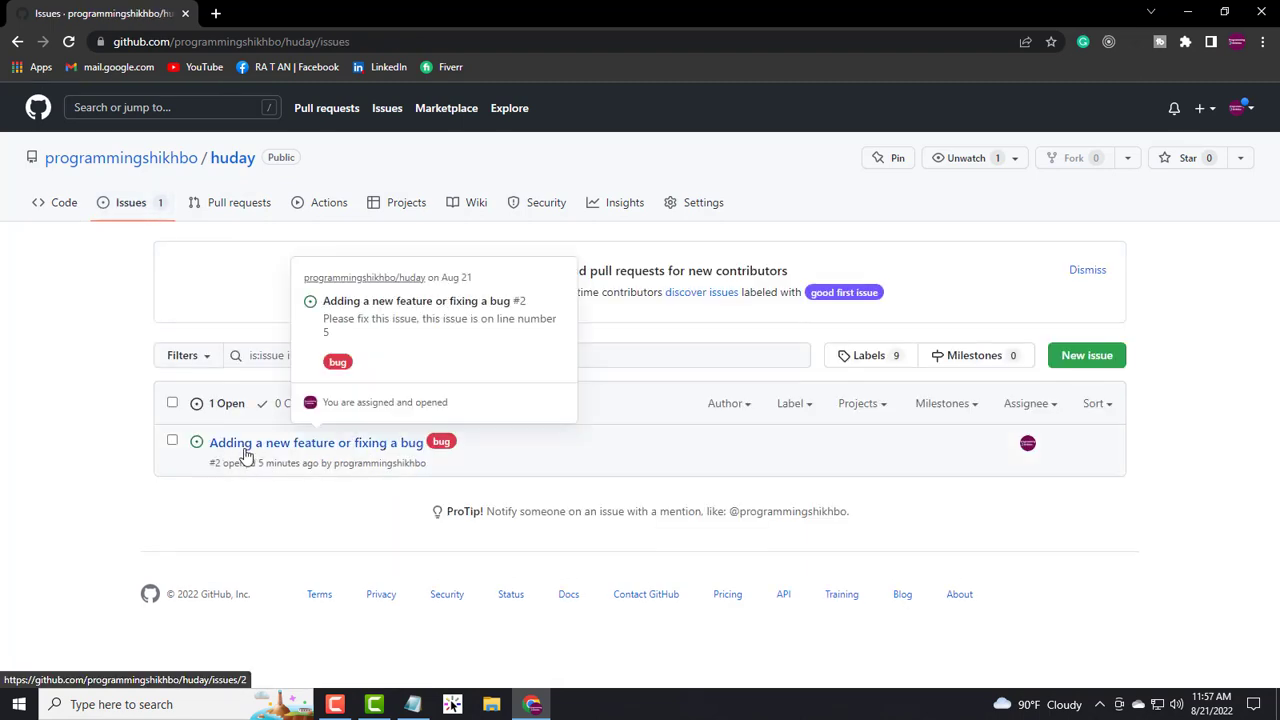
left_click(309, 450)
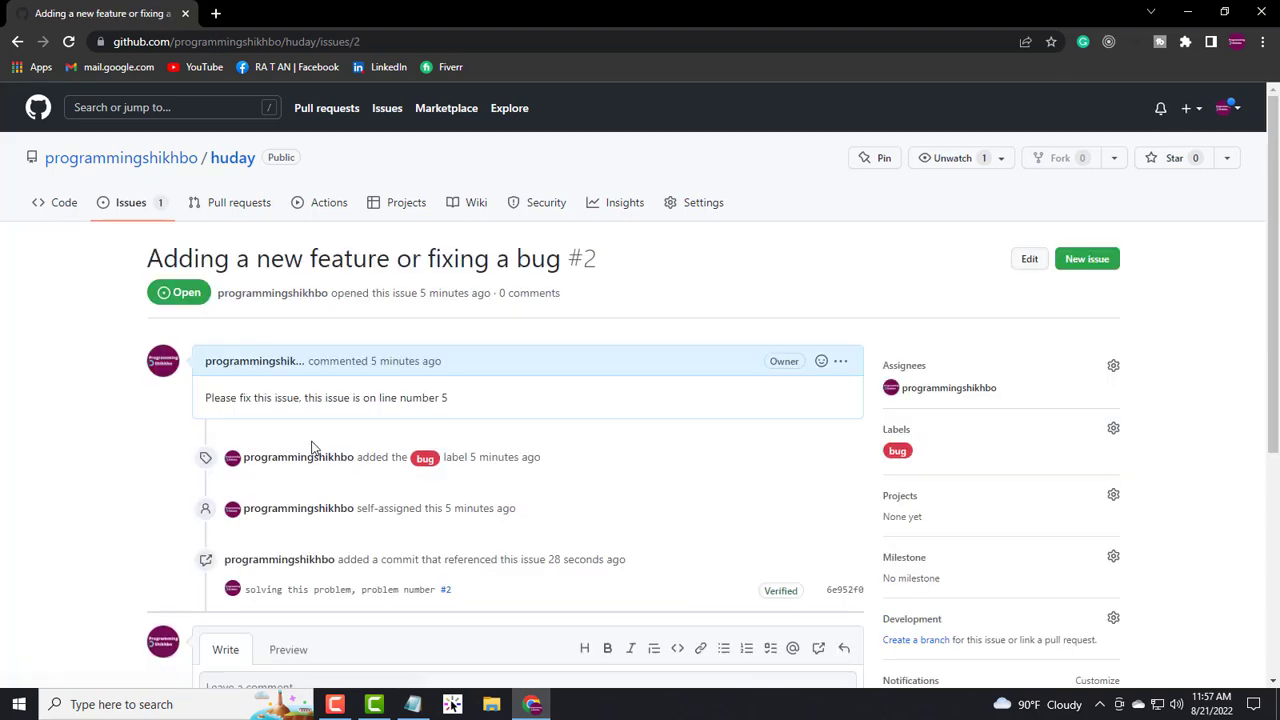
Step: Examine the issue's timeline entries for the bug label, the self-assignment and the commit that references #2
scroll(527, 472, "down", 3)
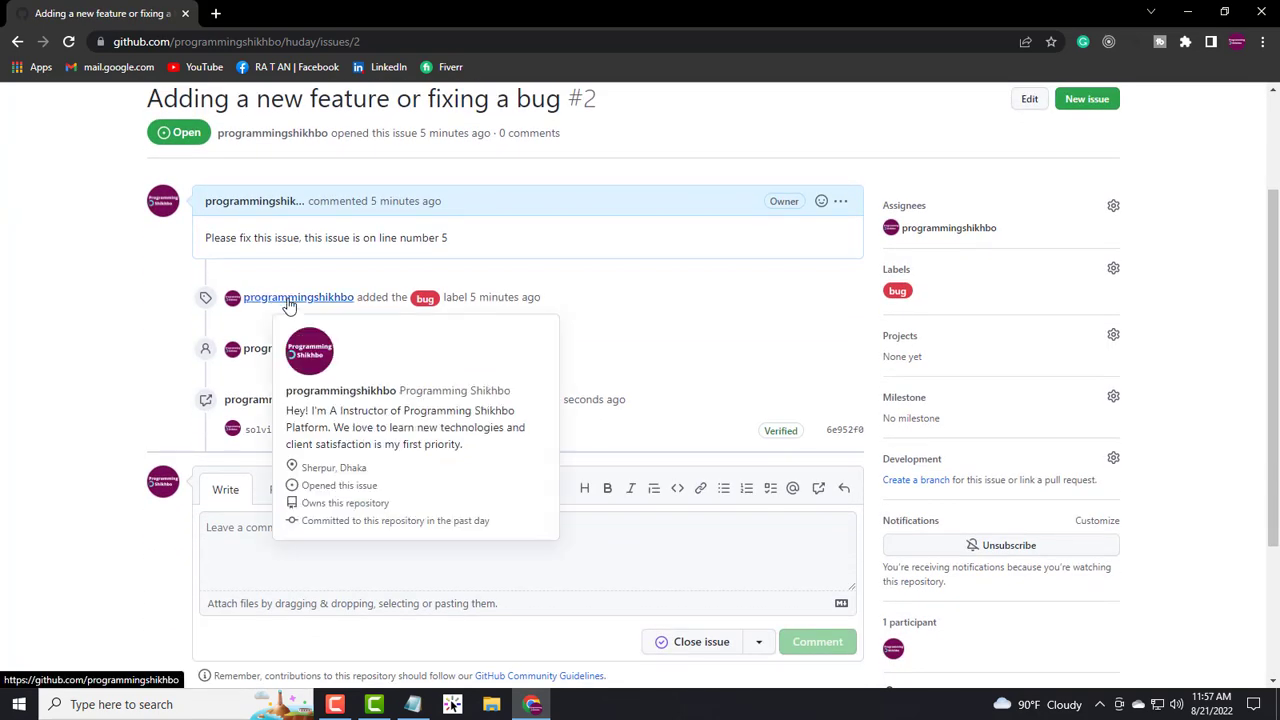
mouse_move(301, 307)
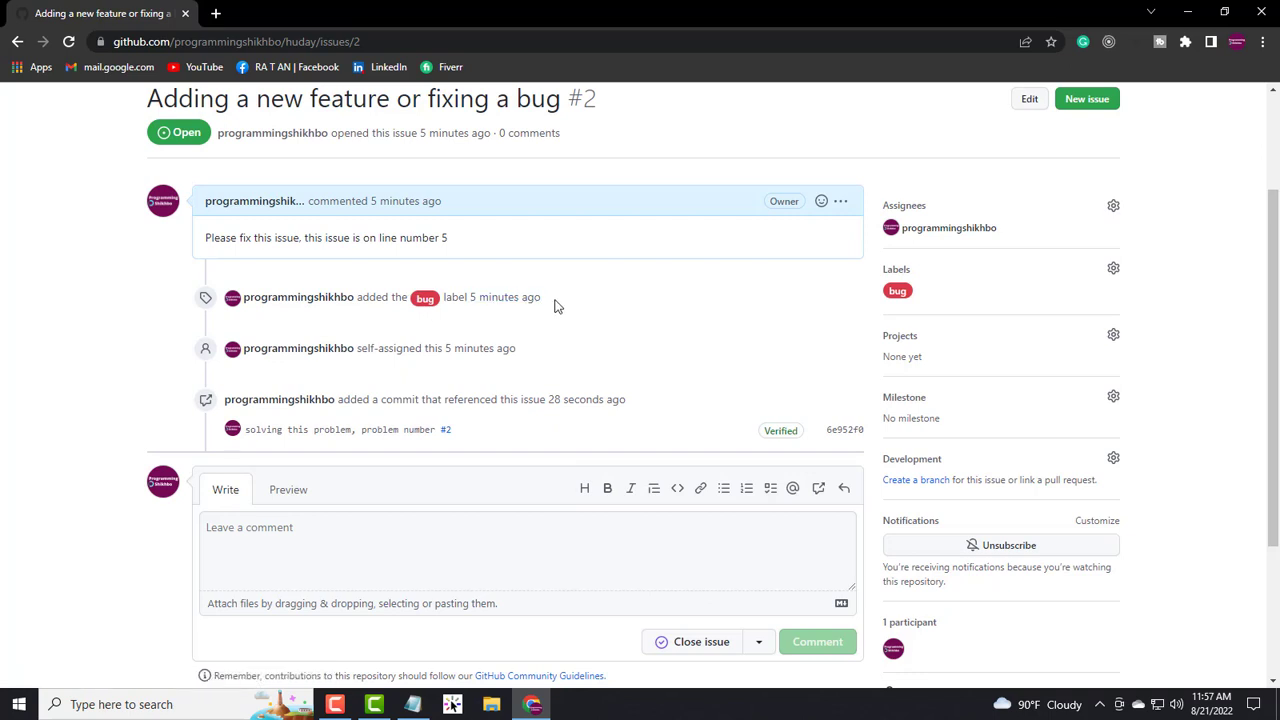
left_click_drag(554, 306, 424, 300)
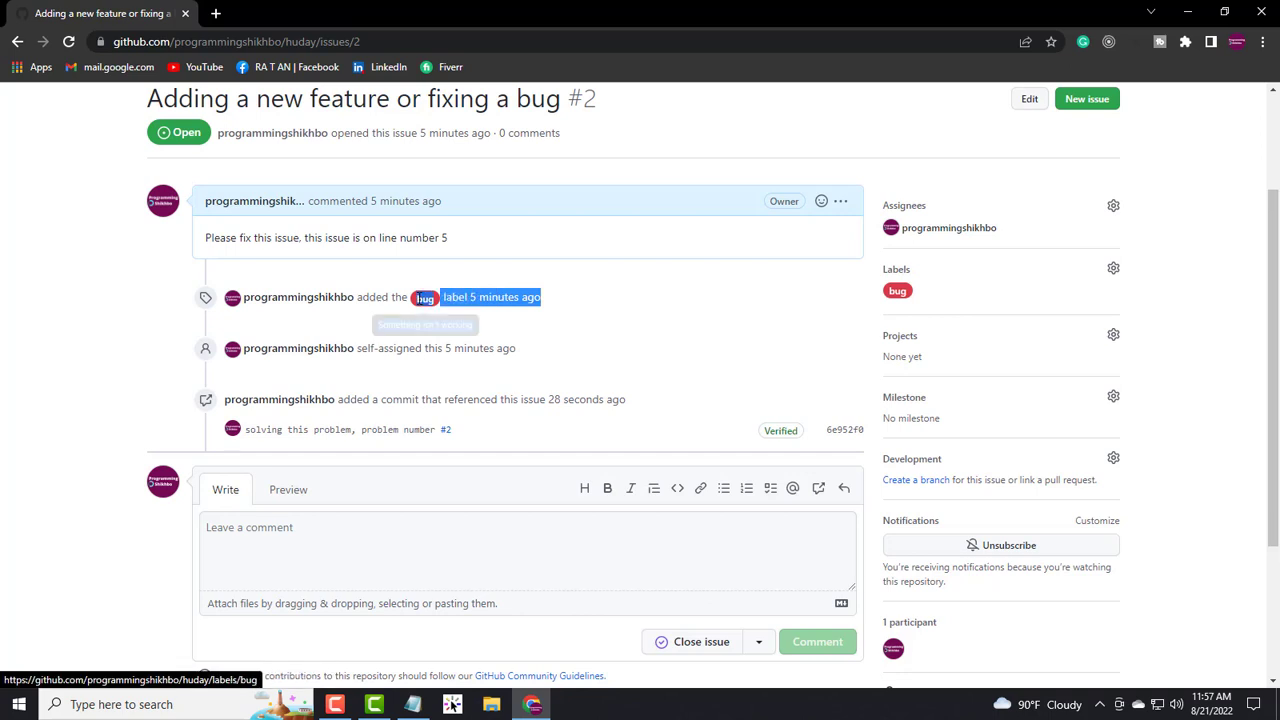
left_click(507, 326)
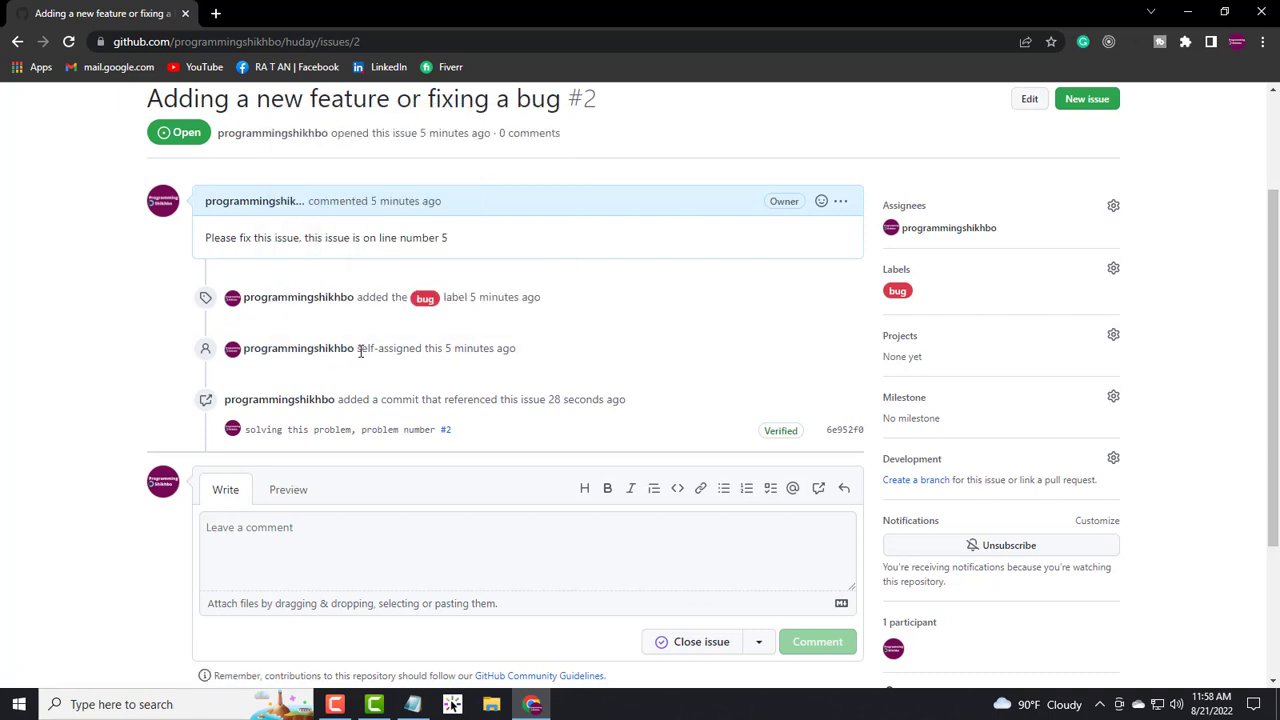
left_click_drag(360, 350, 396, 350)
left_click(394, 348)
left_click_drag(343, 400, 505, 400)
left_click(449, 403)
left_click_drag(445, 401, 441, 432)
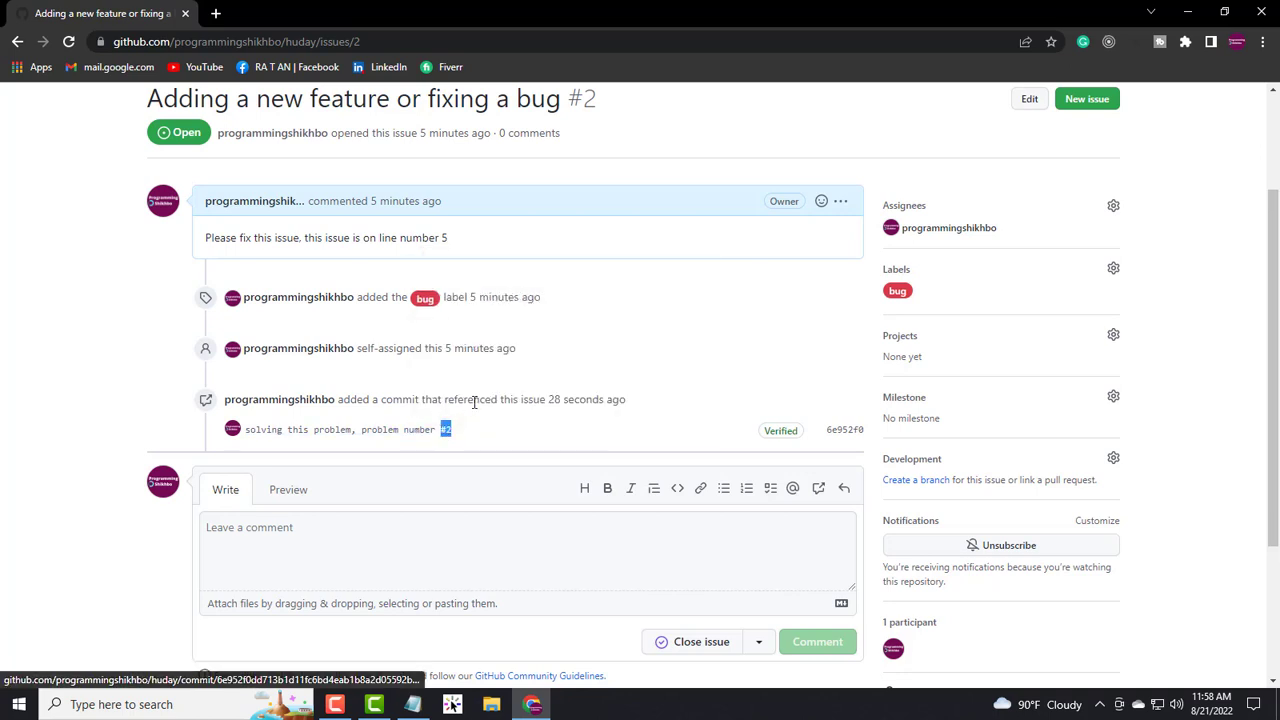
left_click(475, 401)
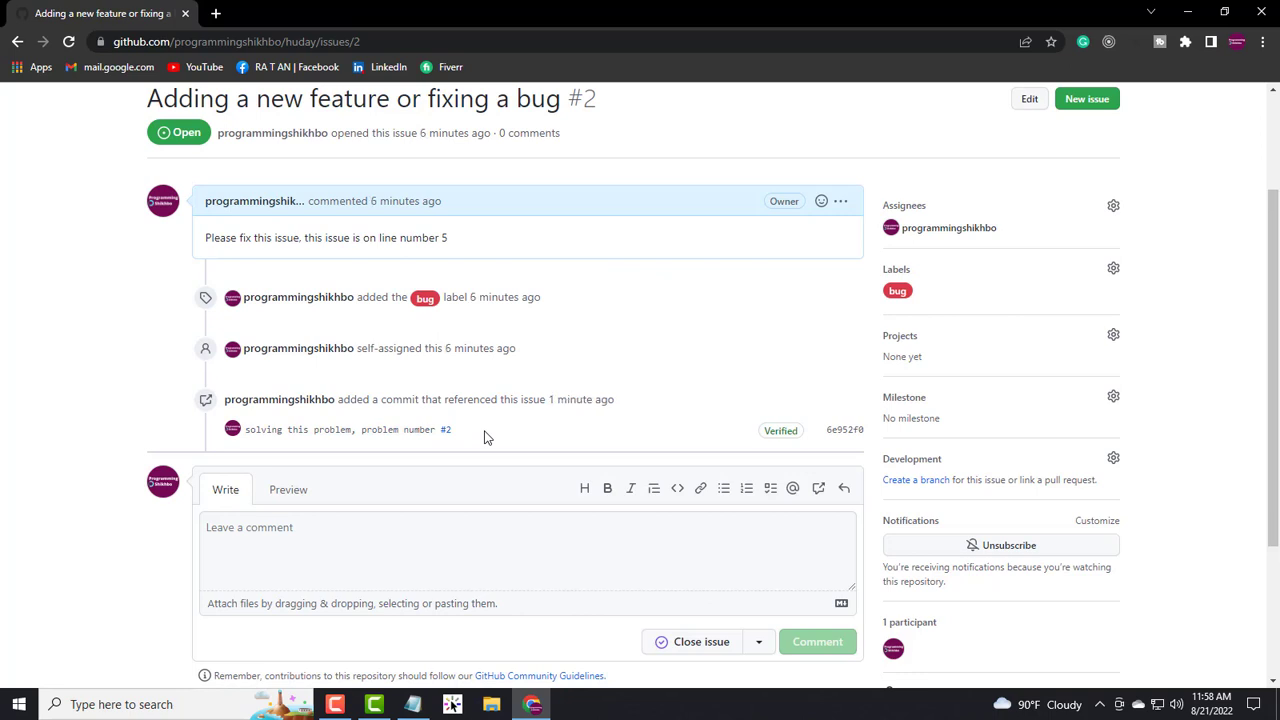
Step: Close issue #2 with the comment "thanks for solving this issue"
scroll(486, 437, "down", 1)
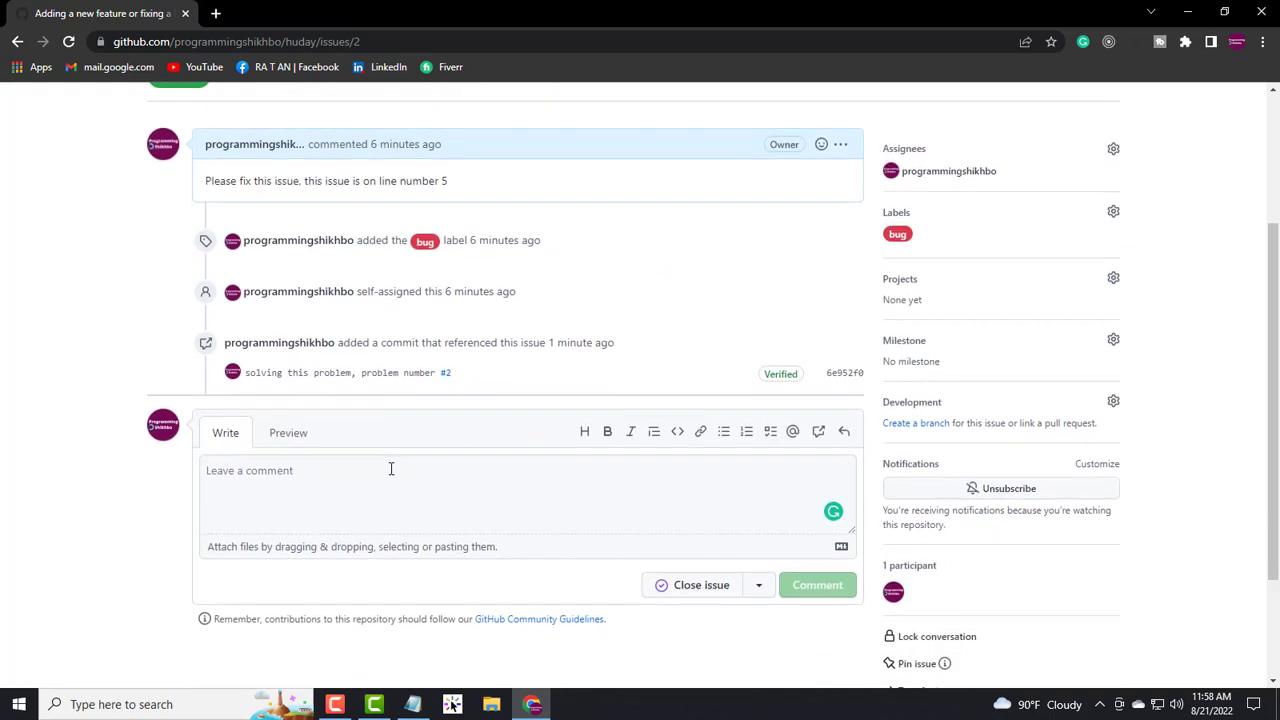
left_click(384, 503)
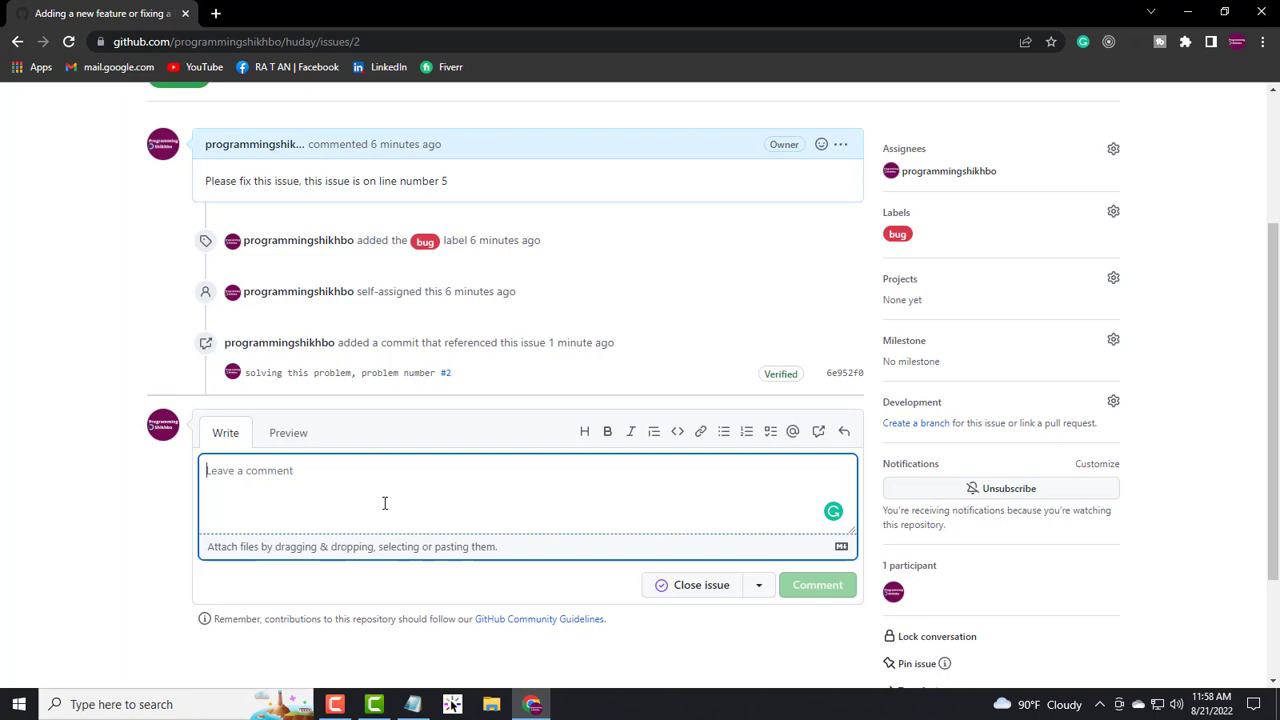
type("thanks ")
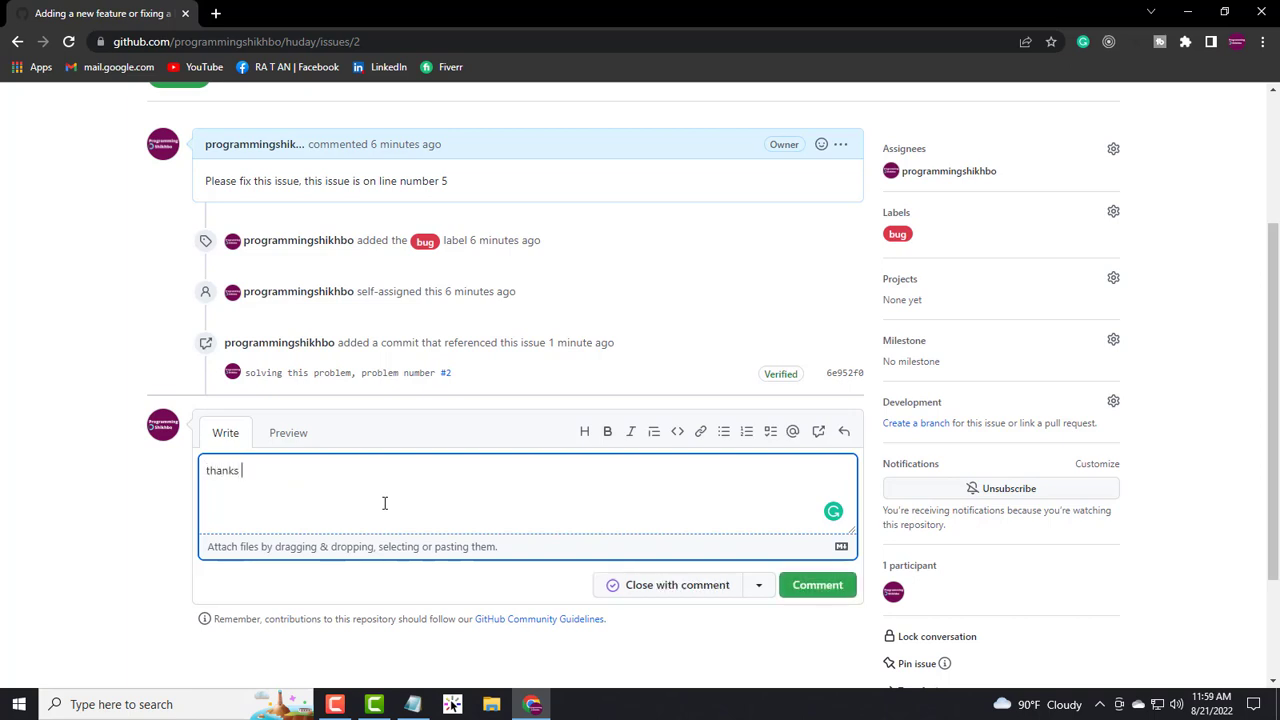
type("for solving this issue")
scroll(777, 437, "down", 2)
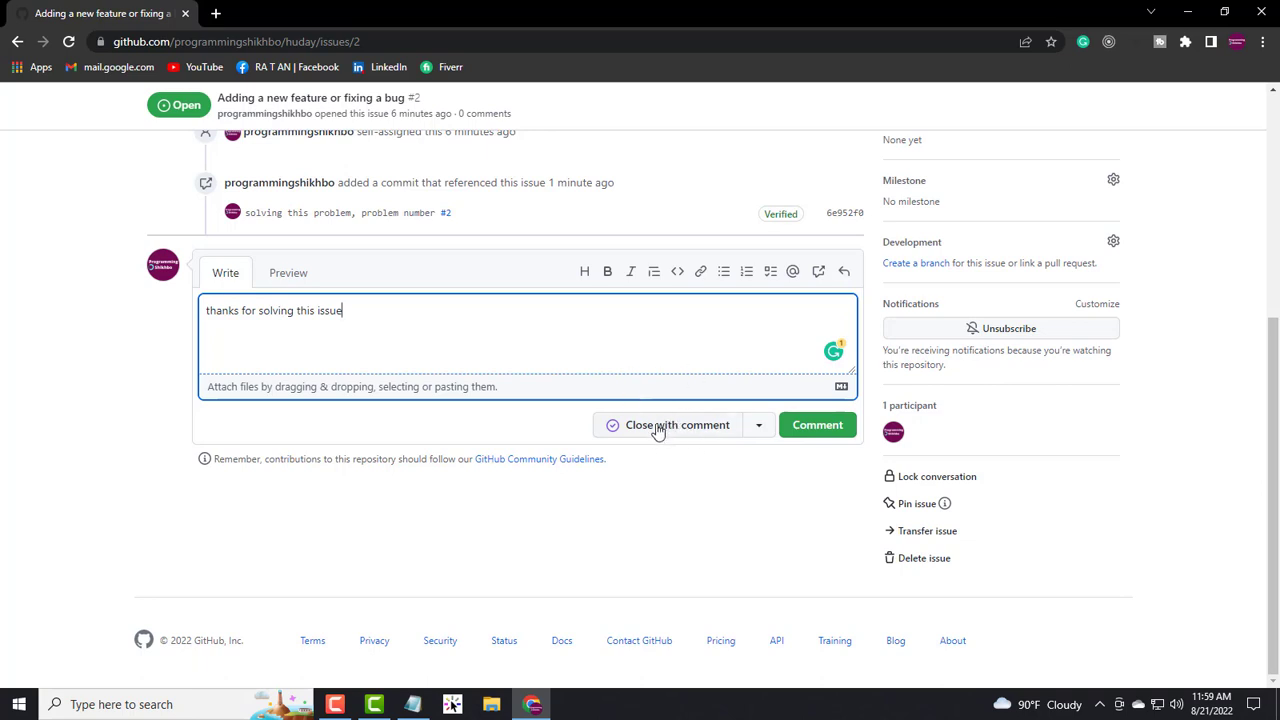
left_click(656, 427)
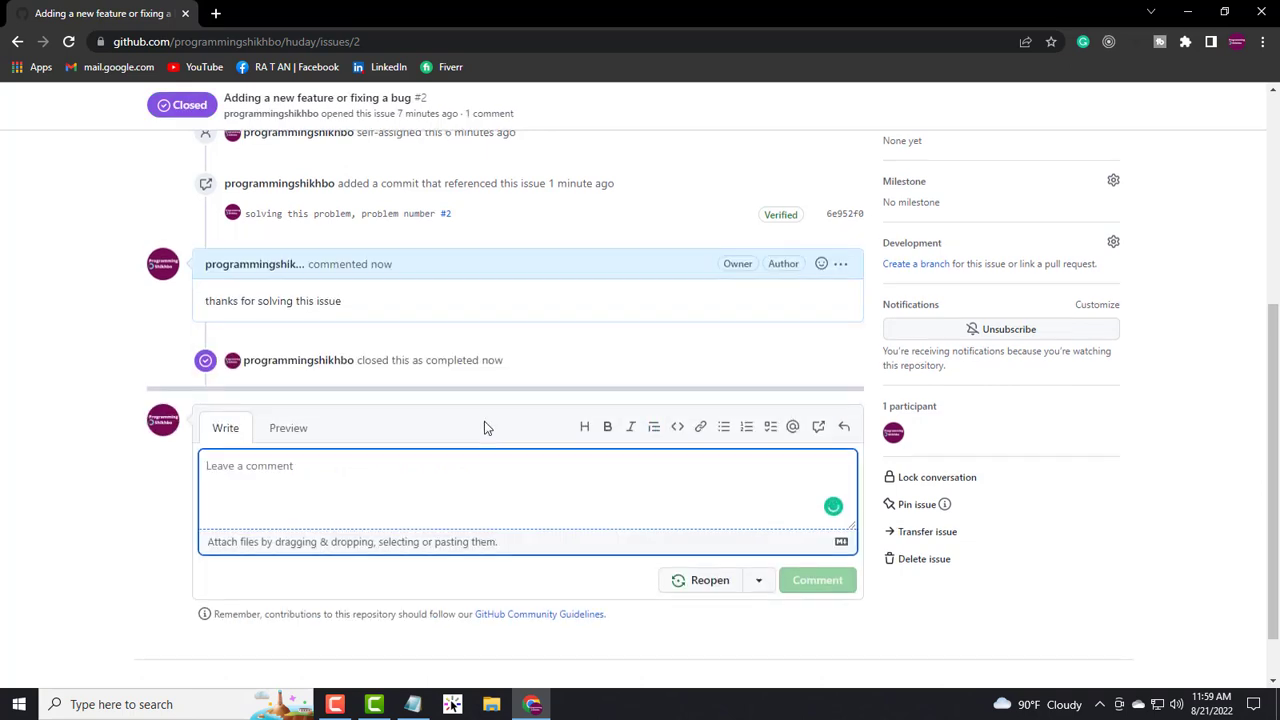
Step: Review the closed issue's status, closing comment and activity timeline
scroll(400, 445, "up", 2)
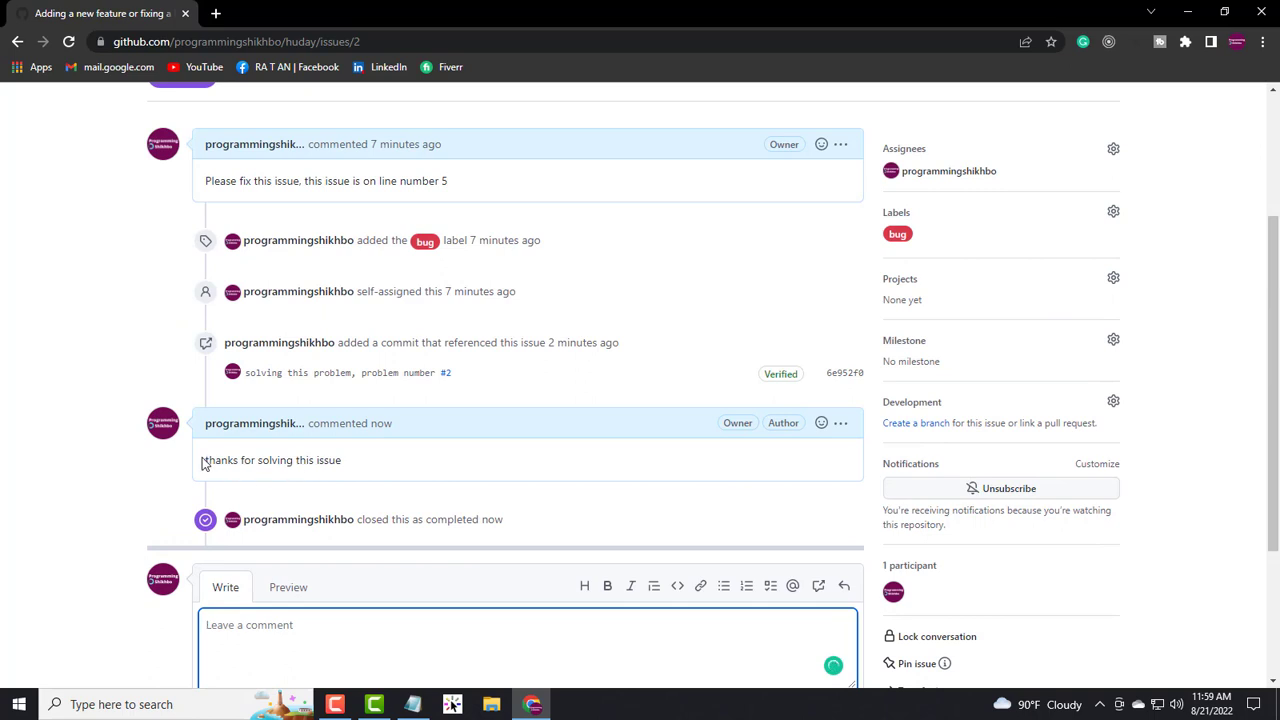
left_click_drag(204, 460, 346, 466)
left_click(354, 464)
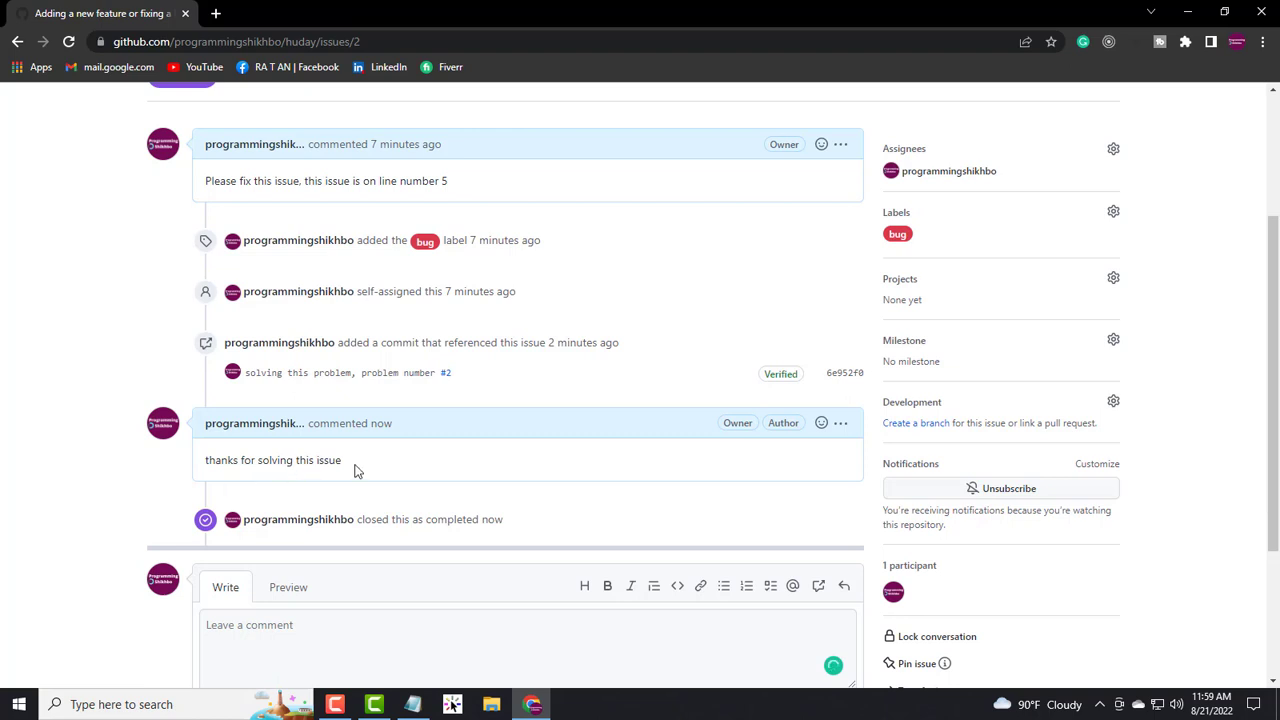
scroll(538, 410, "up", 1)
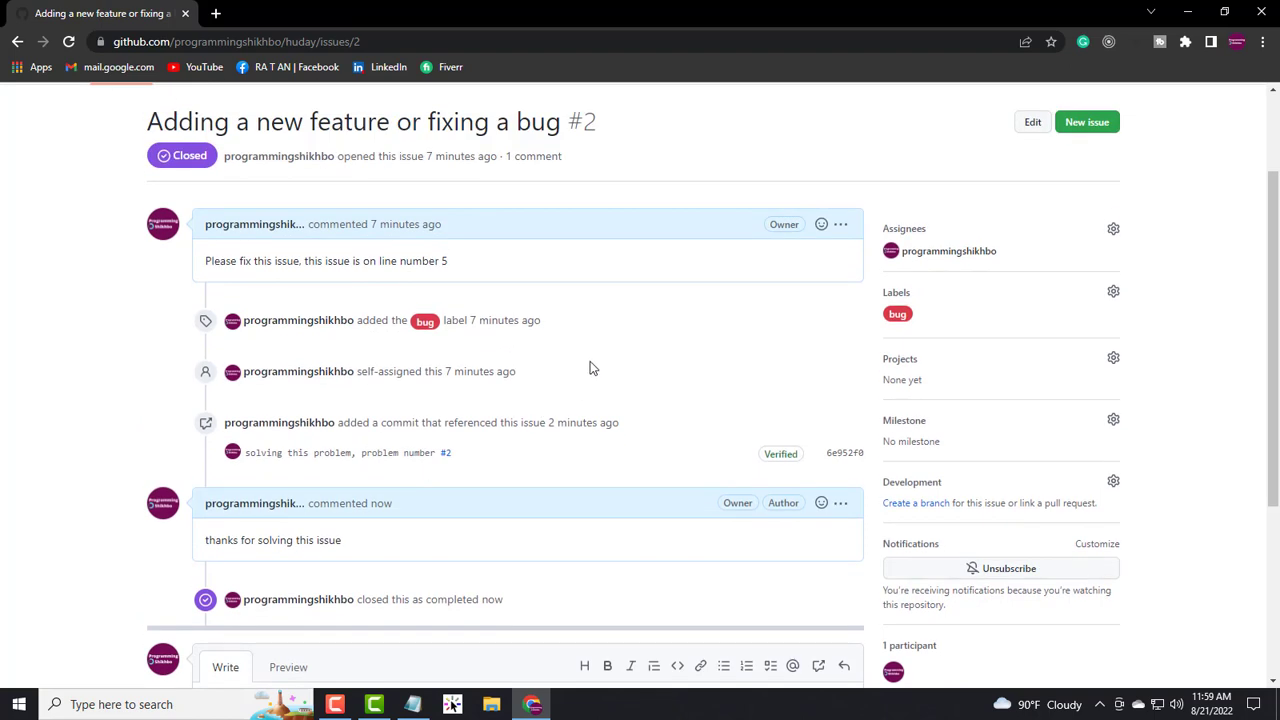
scroll(570, 370, "down", 3)
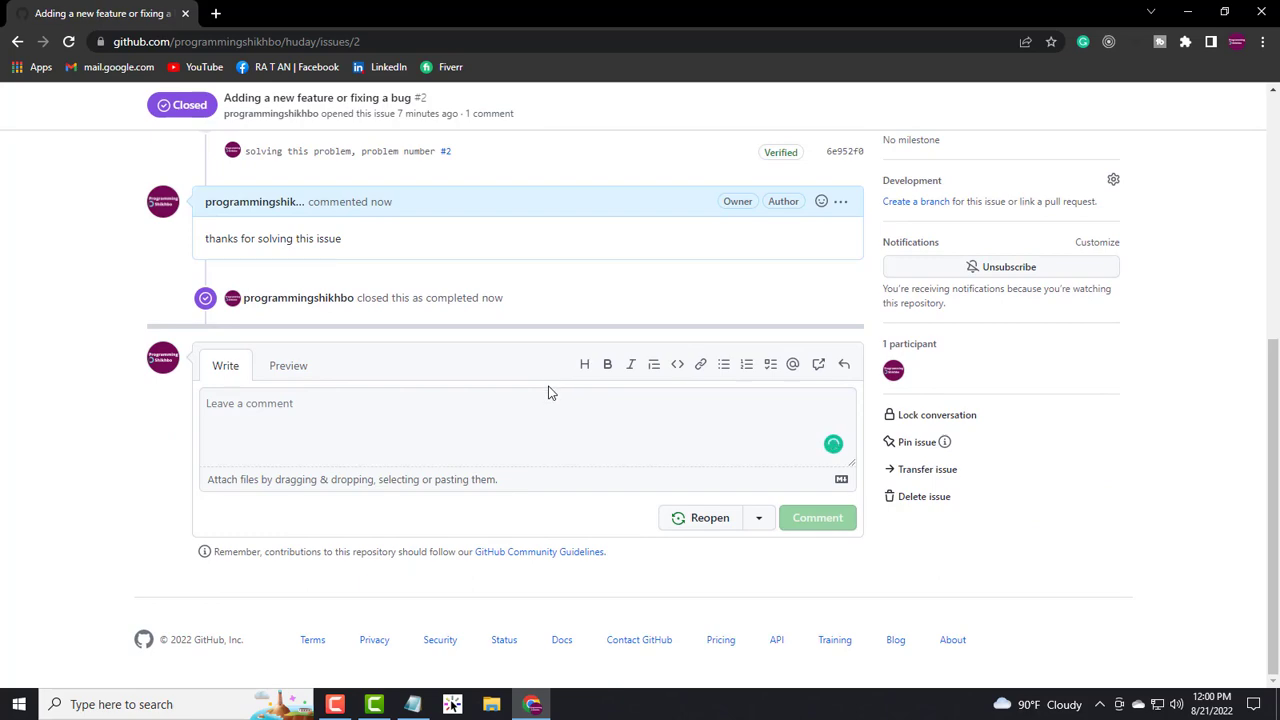
scroll(548, 393, "up", 5)
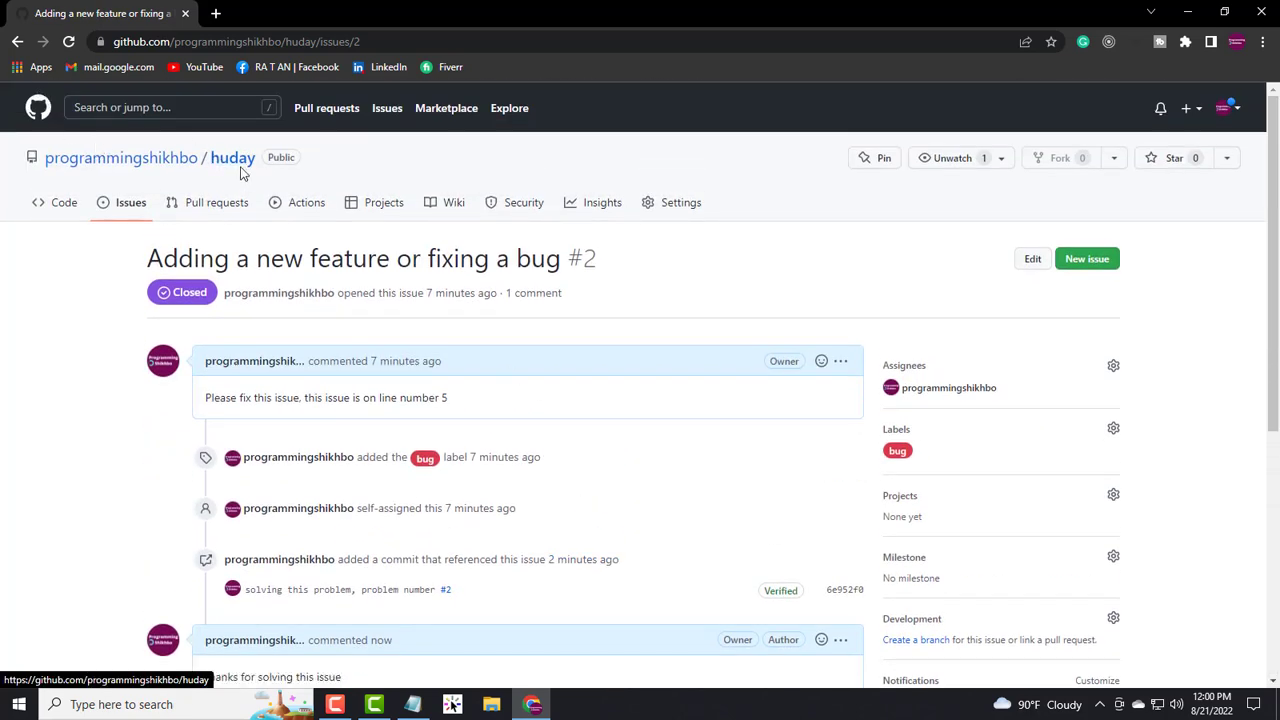
Step: Start a new issue in the huday repository titled "fix this bug" with the comment "this bug is line number 5"
left_click(231, 163)
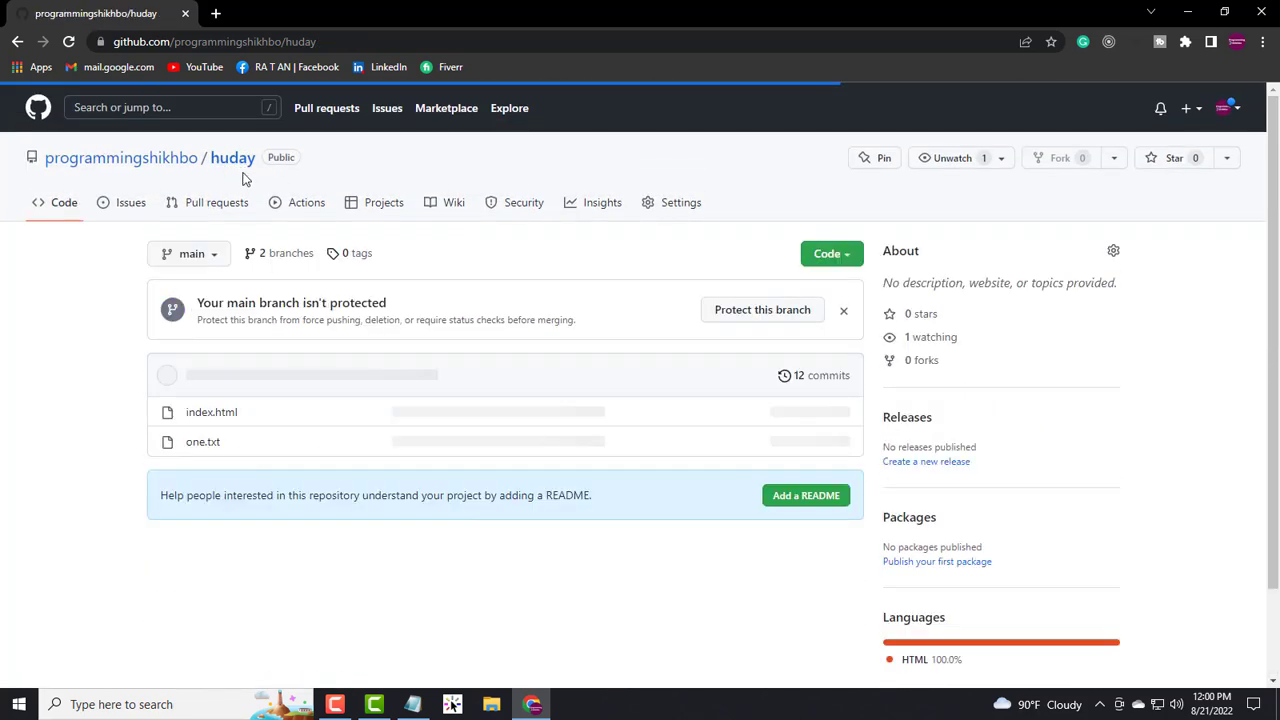
left_click(130, 205)
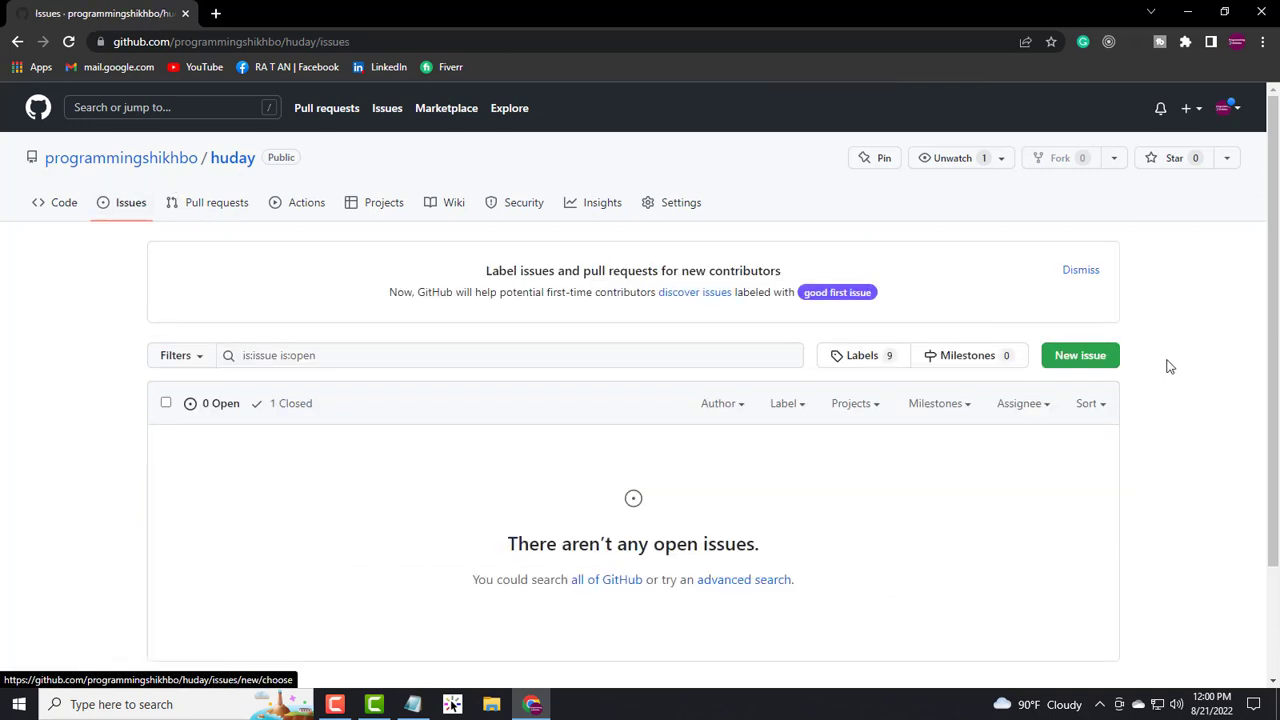
left_click(1085, 357)
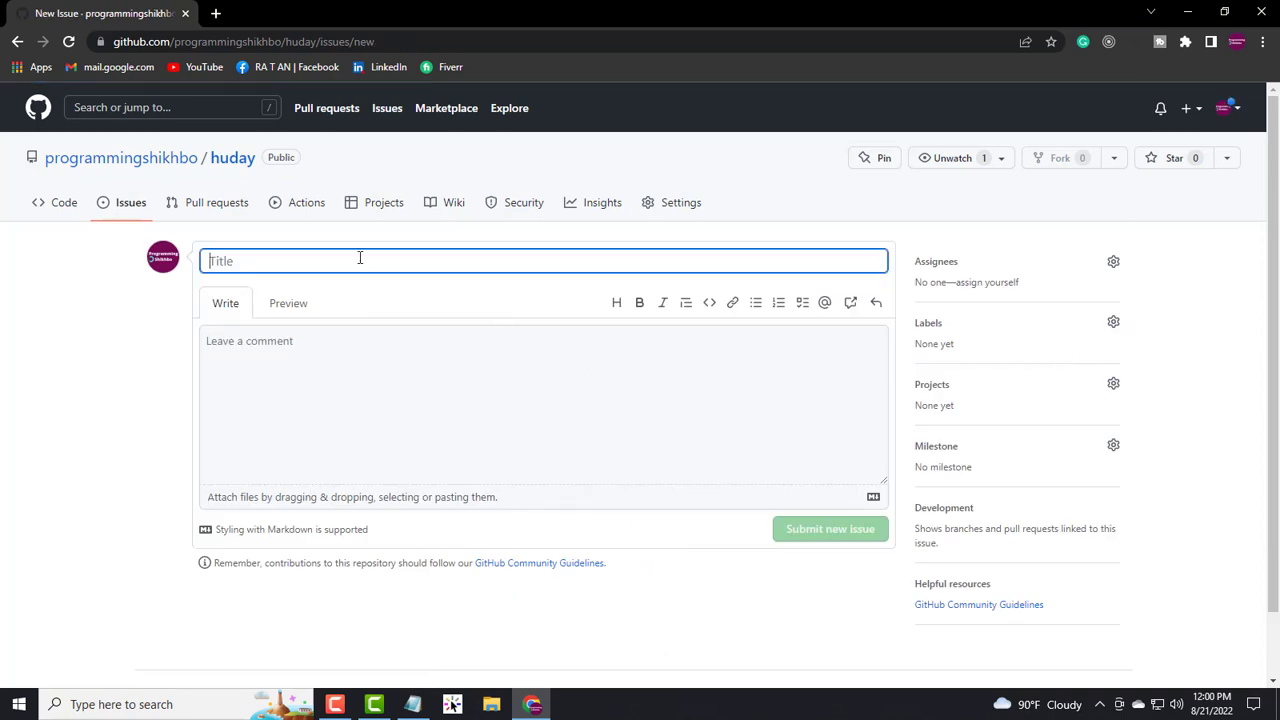
type("fix this bug")
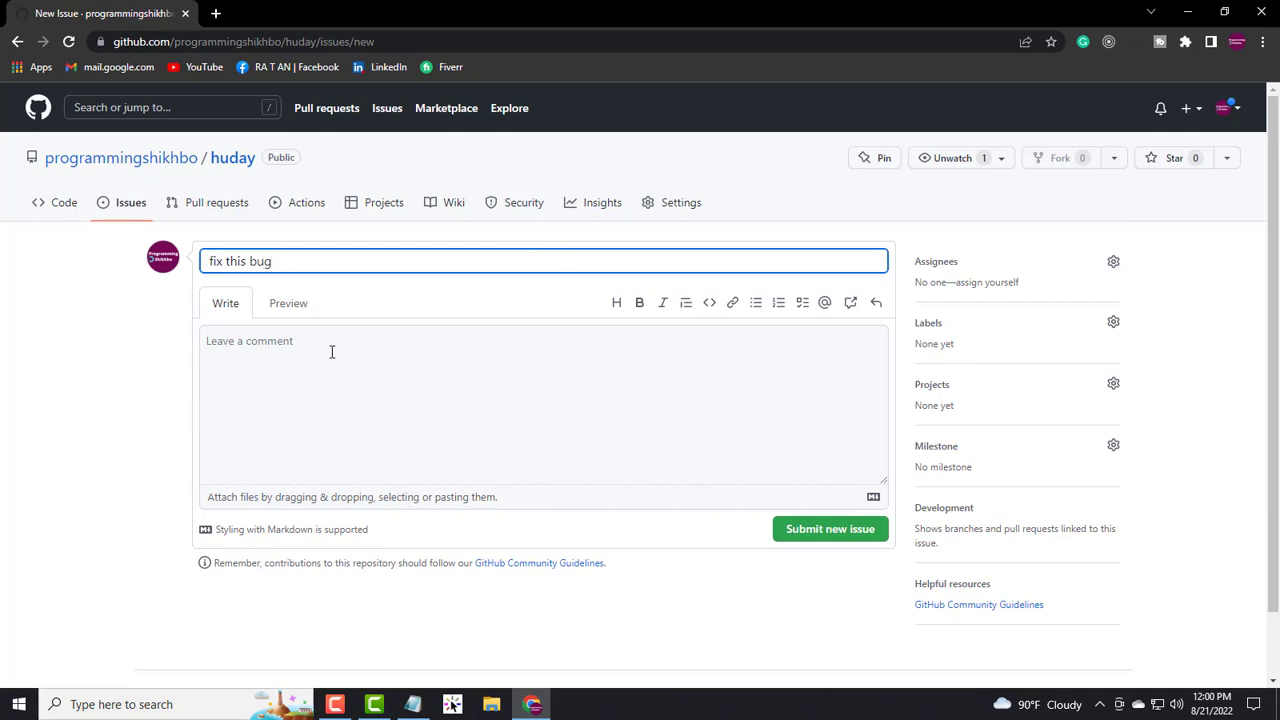
left_click(333, 350)
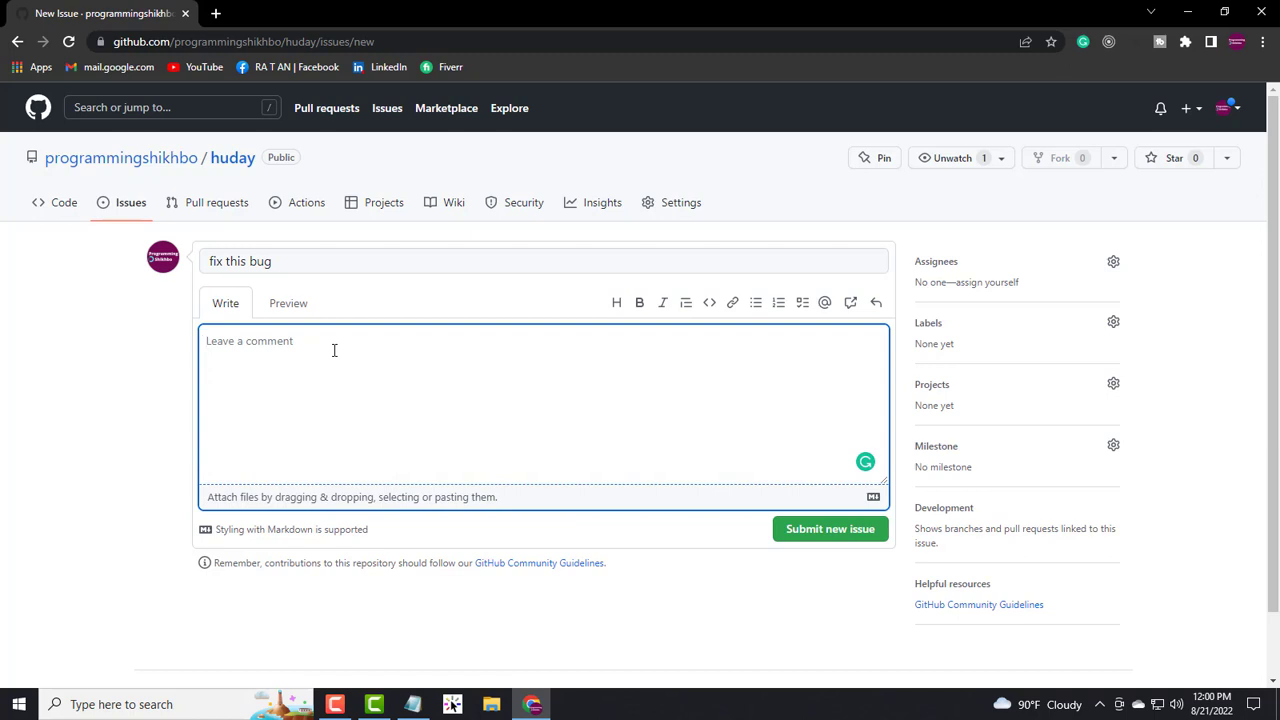
type("this bug is line number 5")
Step: Assign the drafted "fix this bug" issue to the repository owner's own account
left_click(1114, 264)
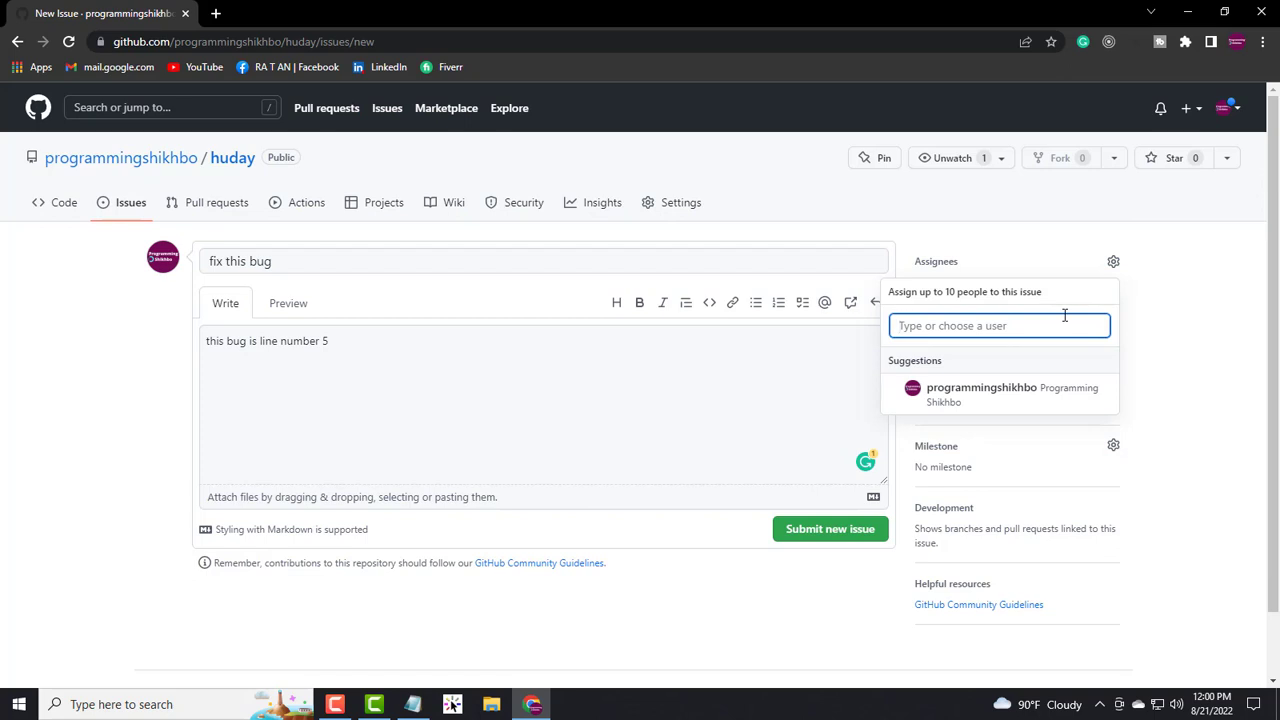
left_click(977, 400)
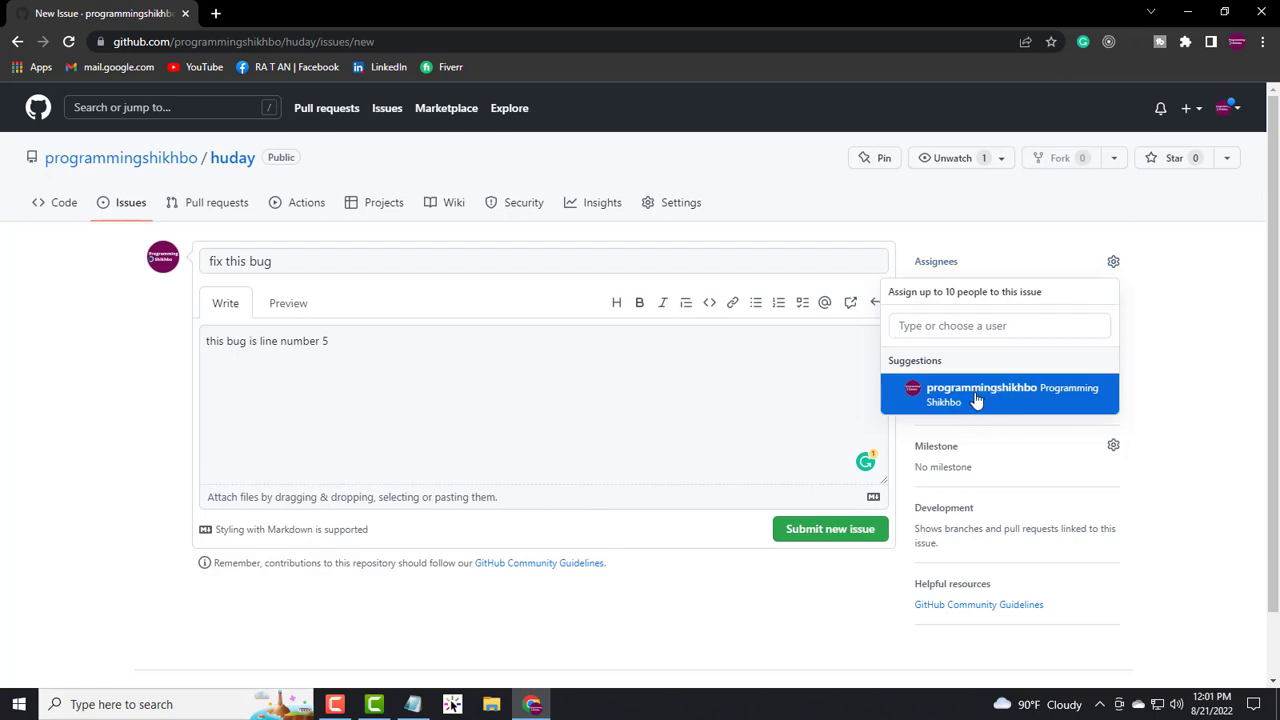
left_click(1195, 395)
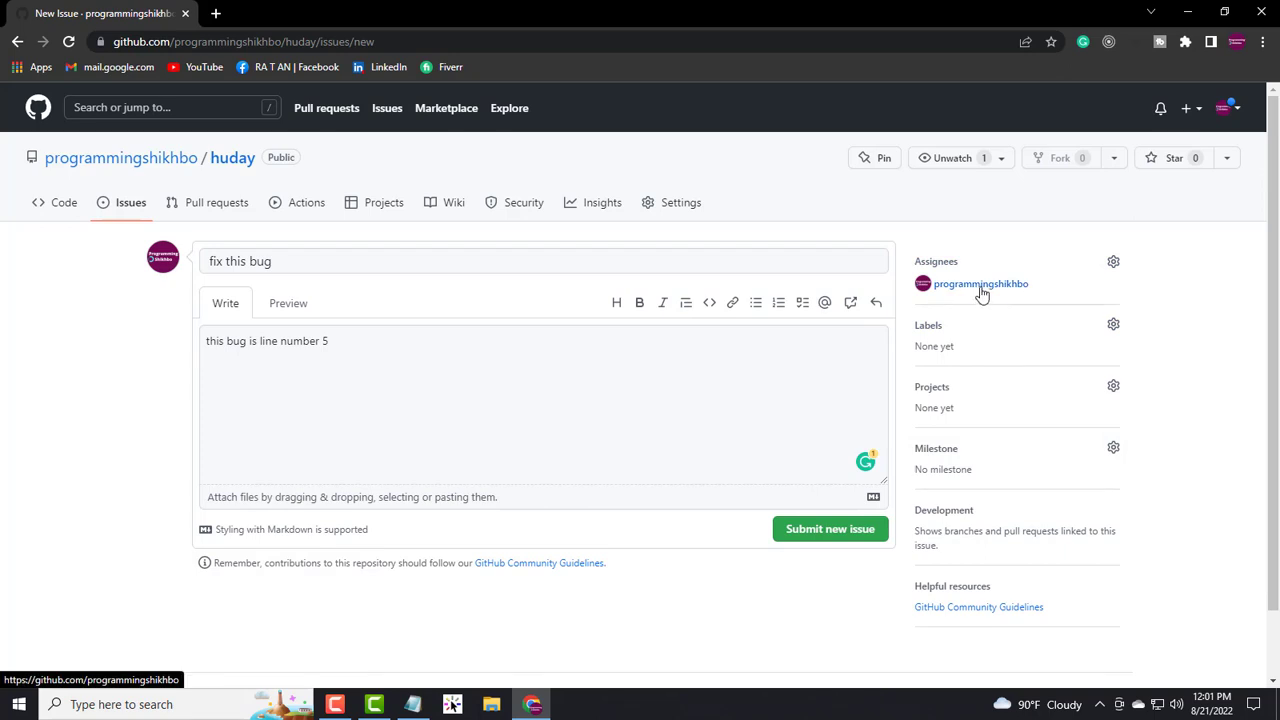
mouse_move(942, 290)
Step: Apply the enhancement label to the drafted issue and submit it
left_click(1113, 326)
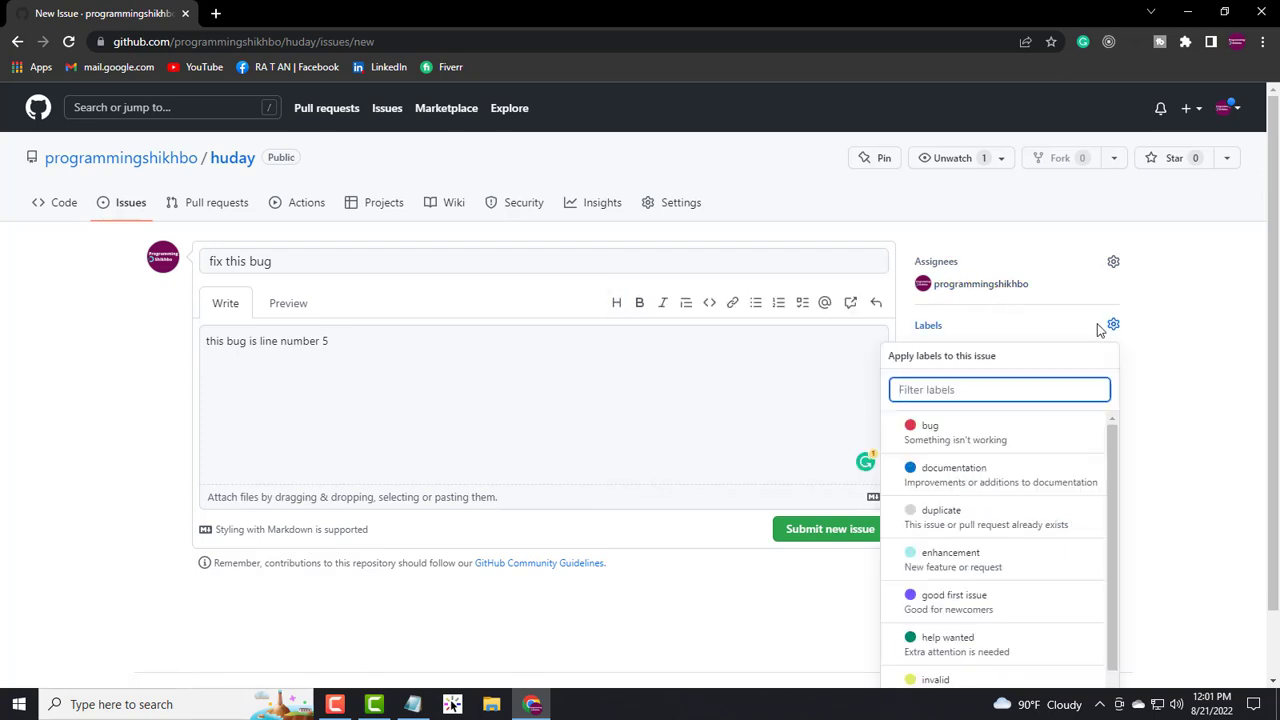
scroll(1150, 389, "down", 2)
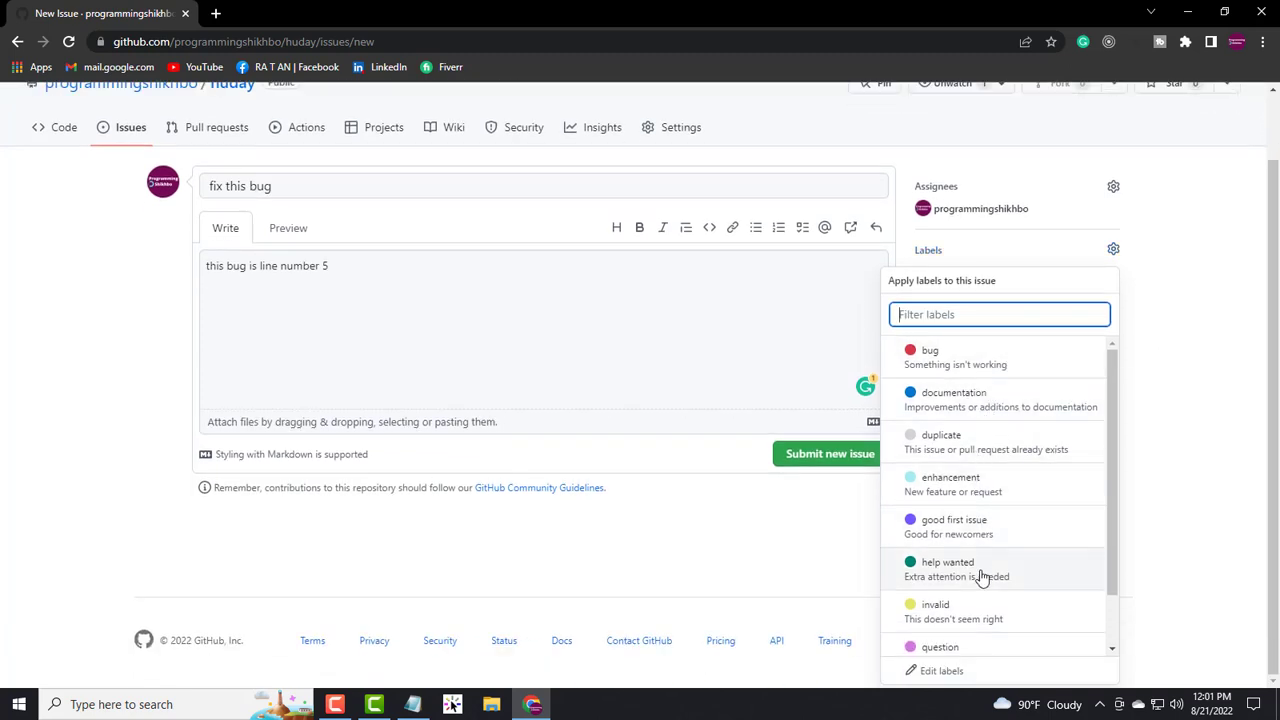
left_click(986, 490)
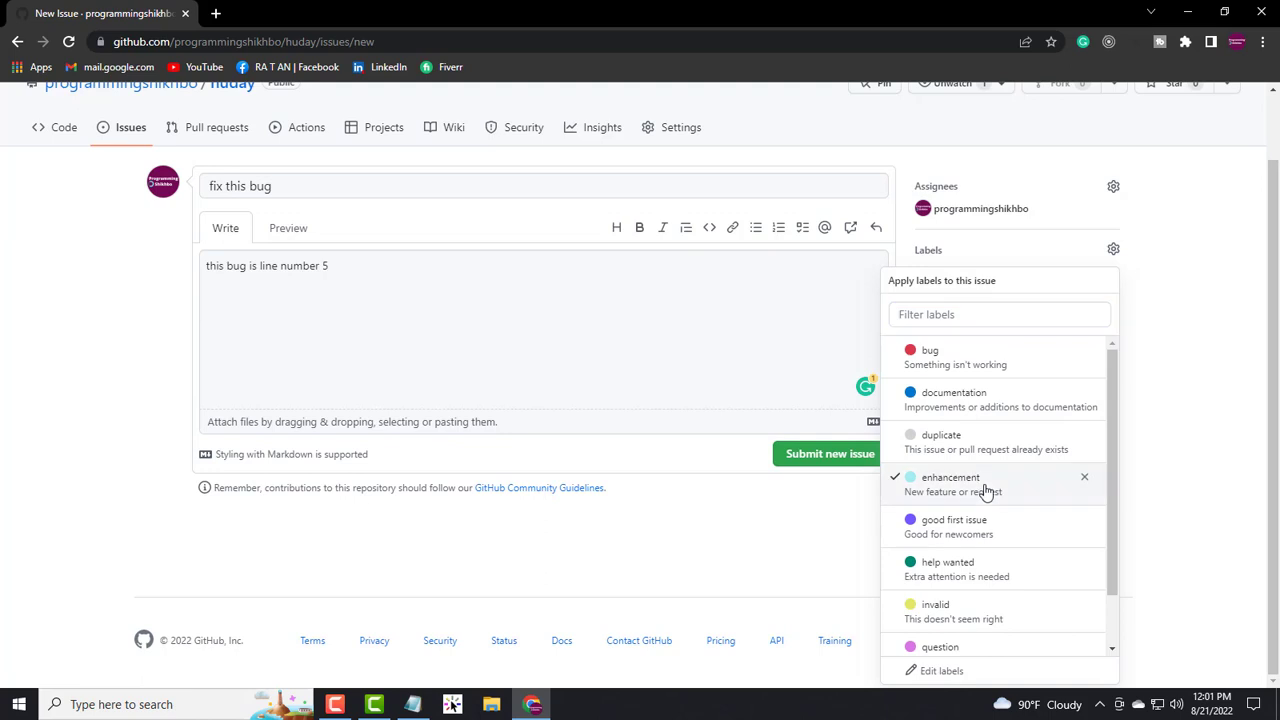
left_click(1192, 438)
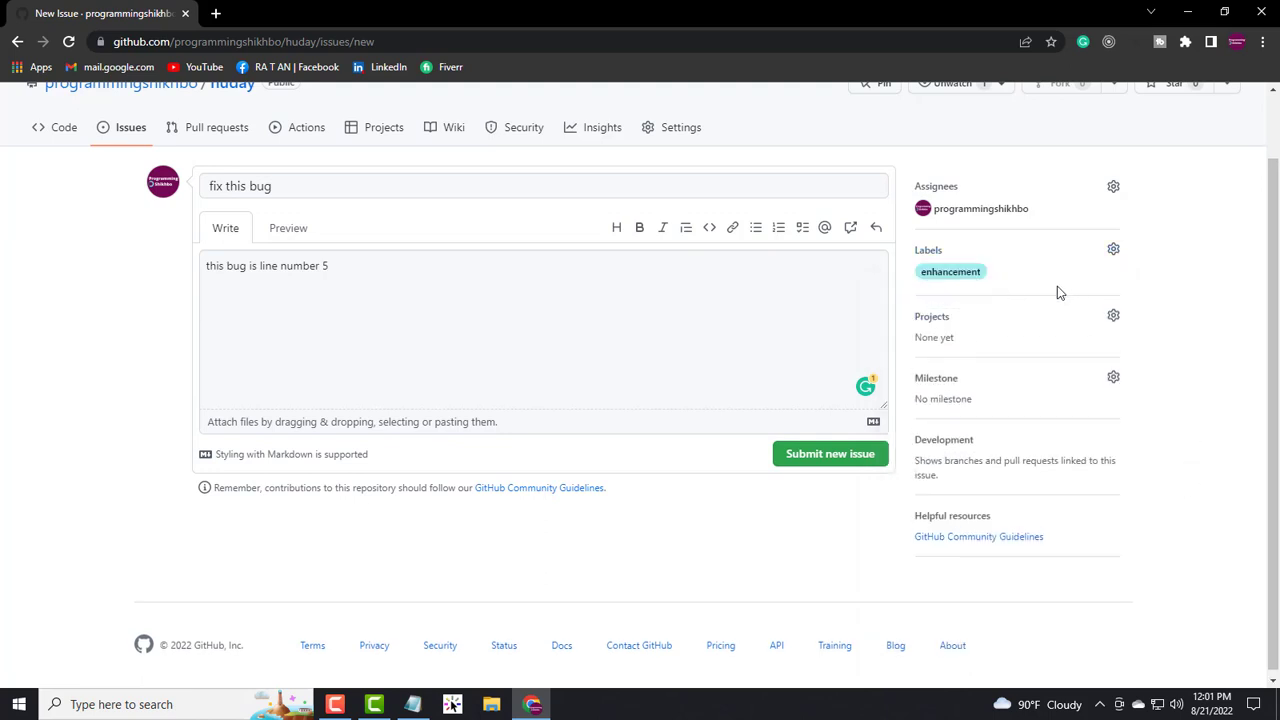
scroll(1014, 266, "down", 1)
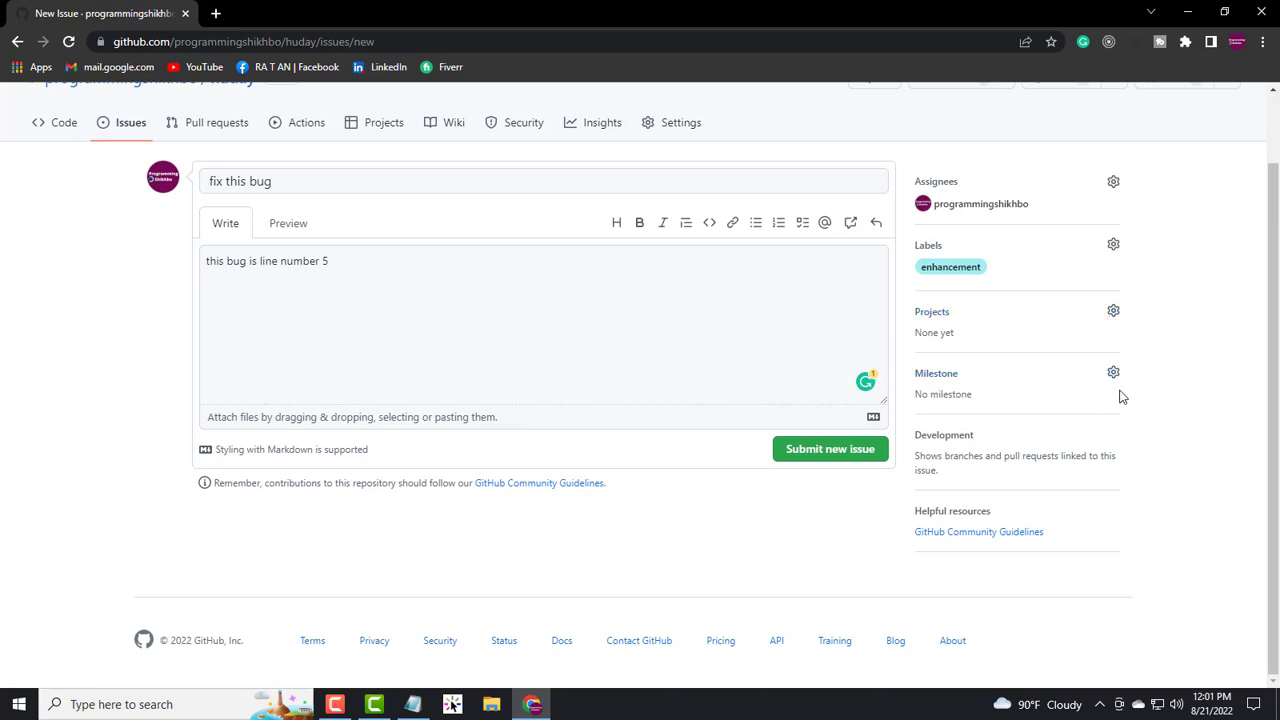
left_click(812, 452)
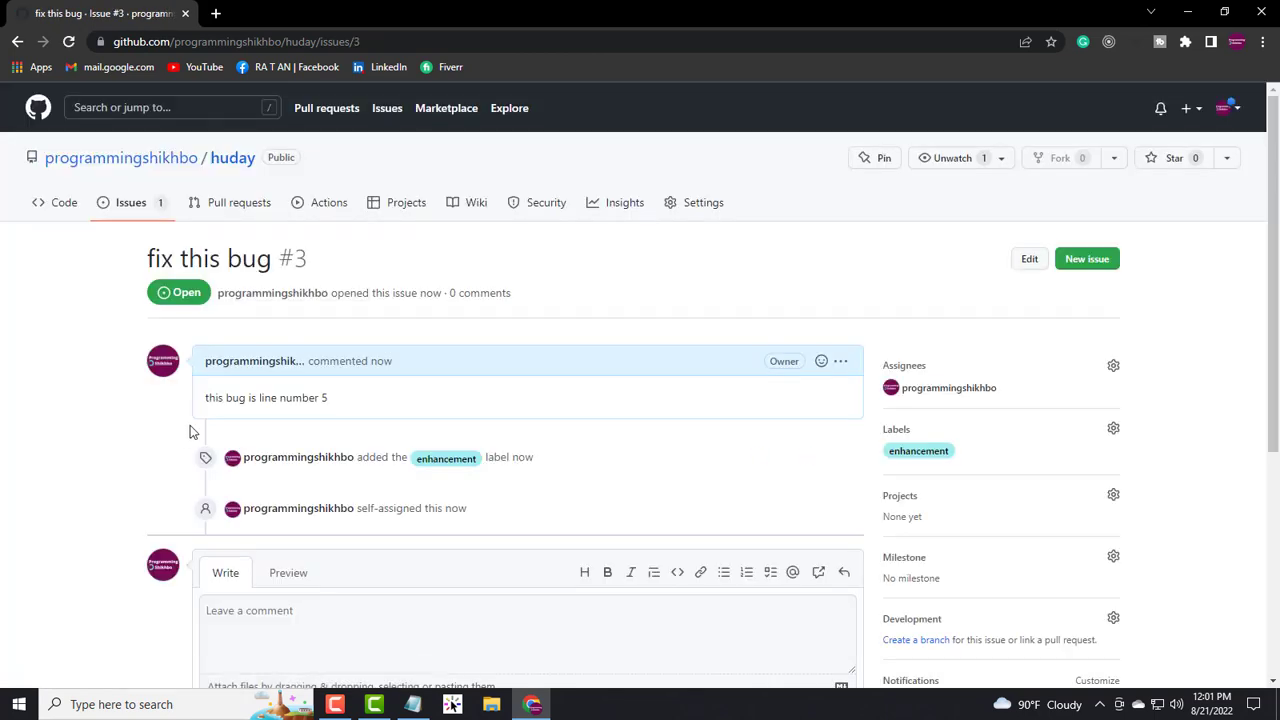
Step: Examine the new issue's timeline entries for the enhancement label and the self-assignment
scroll(193, 432, "down", 1)
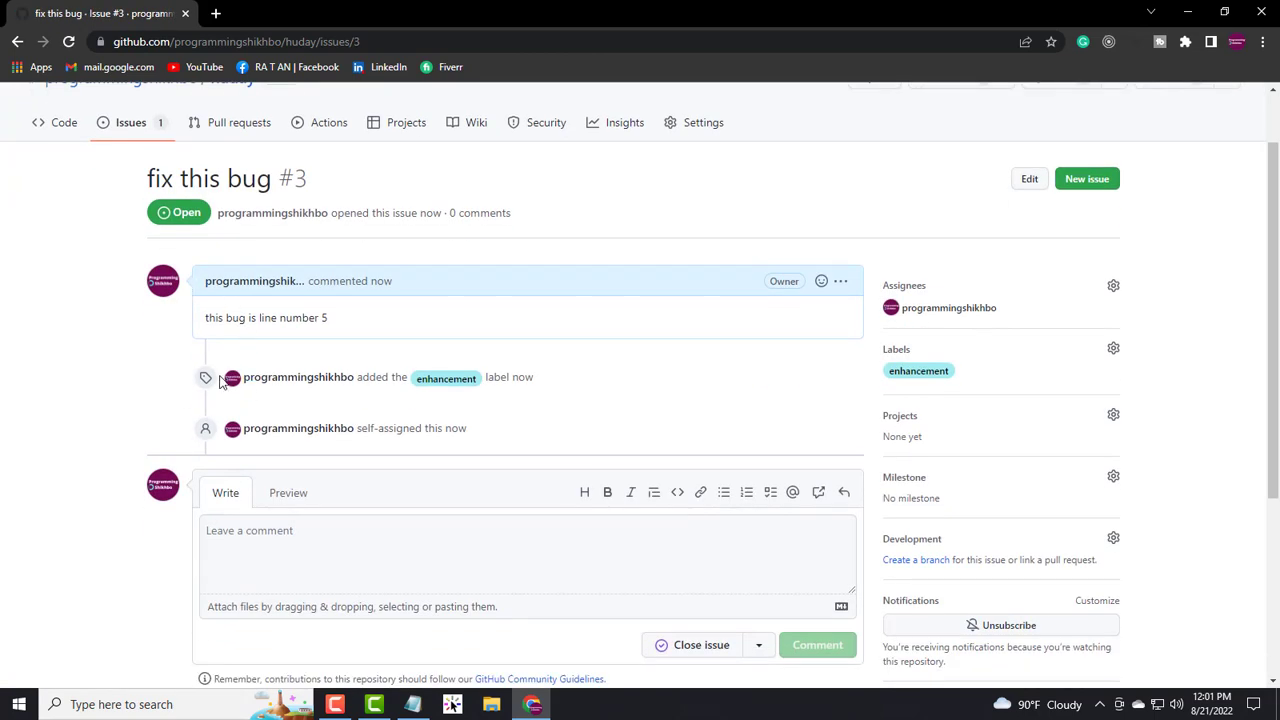
left_click_drag(222, 383, 399, 378)
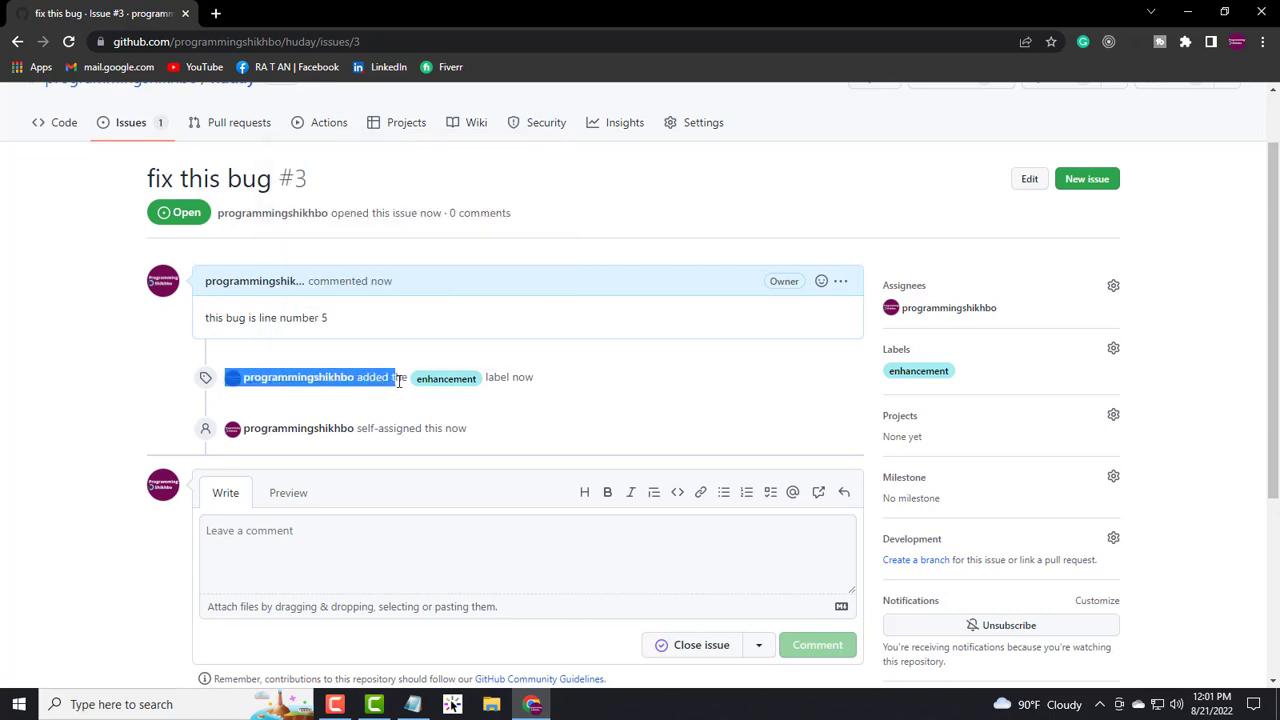
left_click(564, 380)
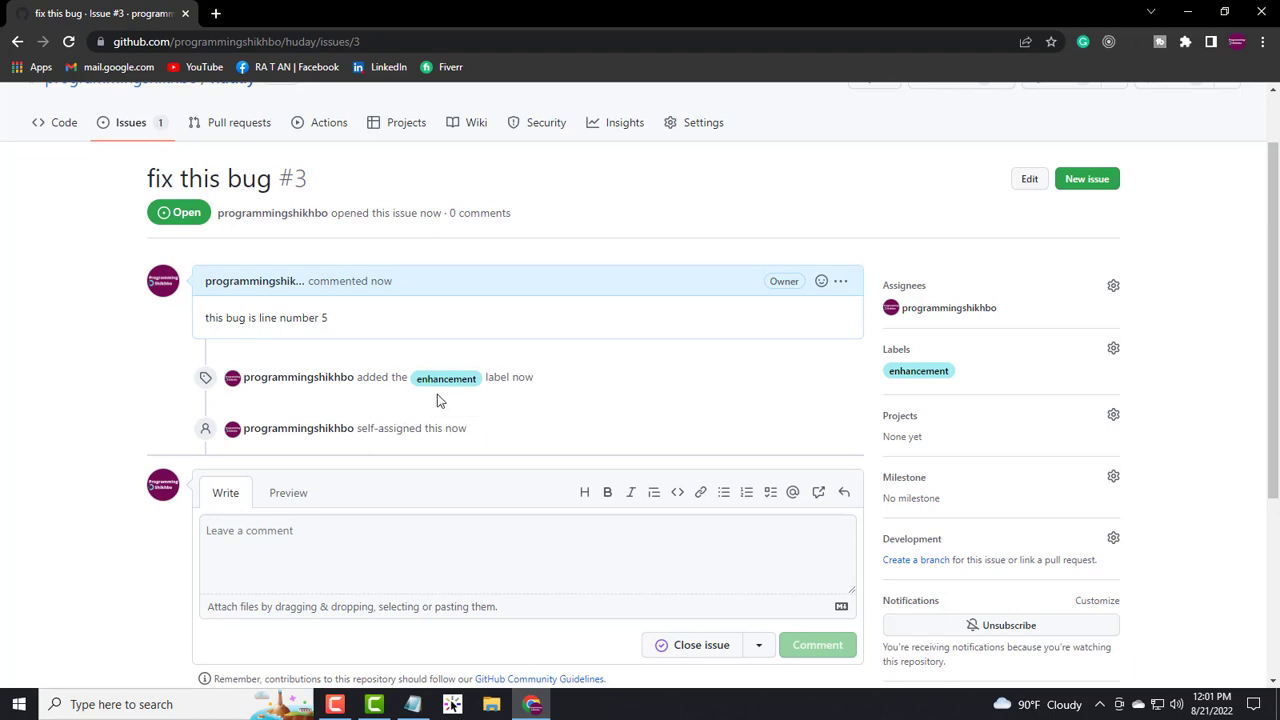
left_click_drag(216, 435, 414, 432)
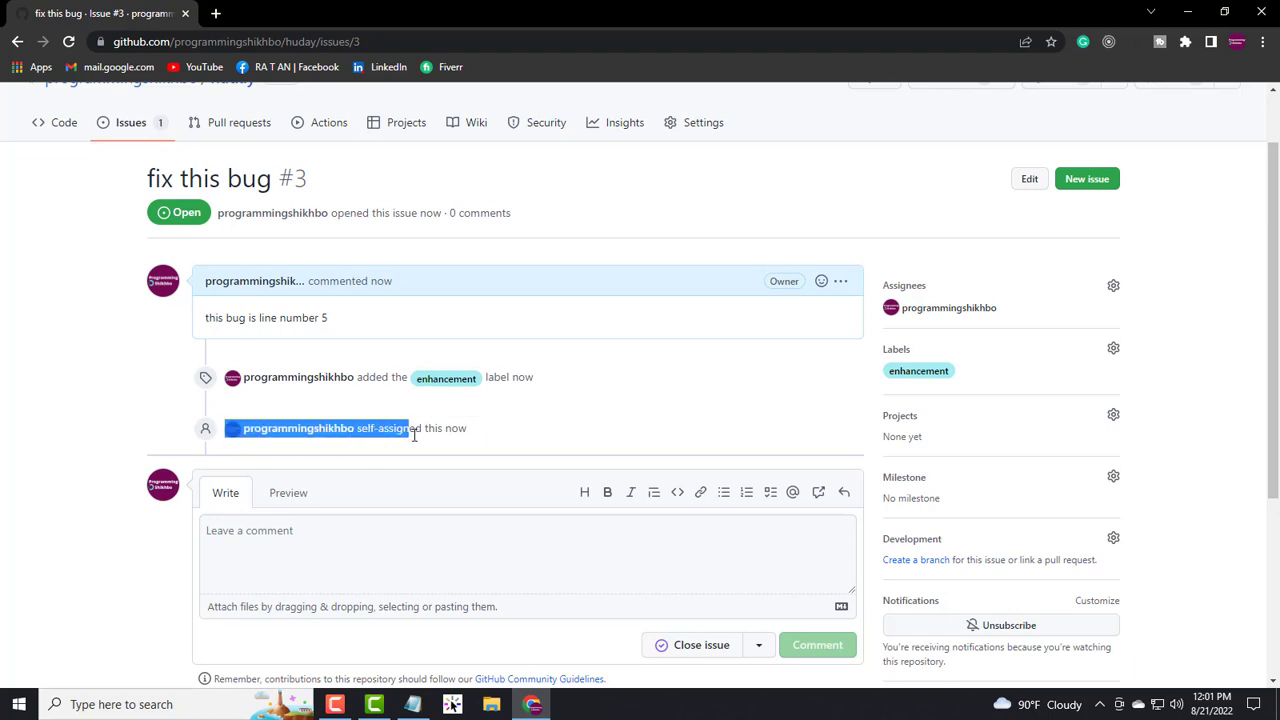
left_click(486, 430)
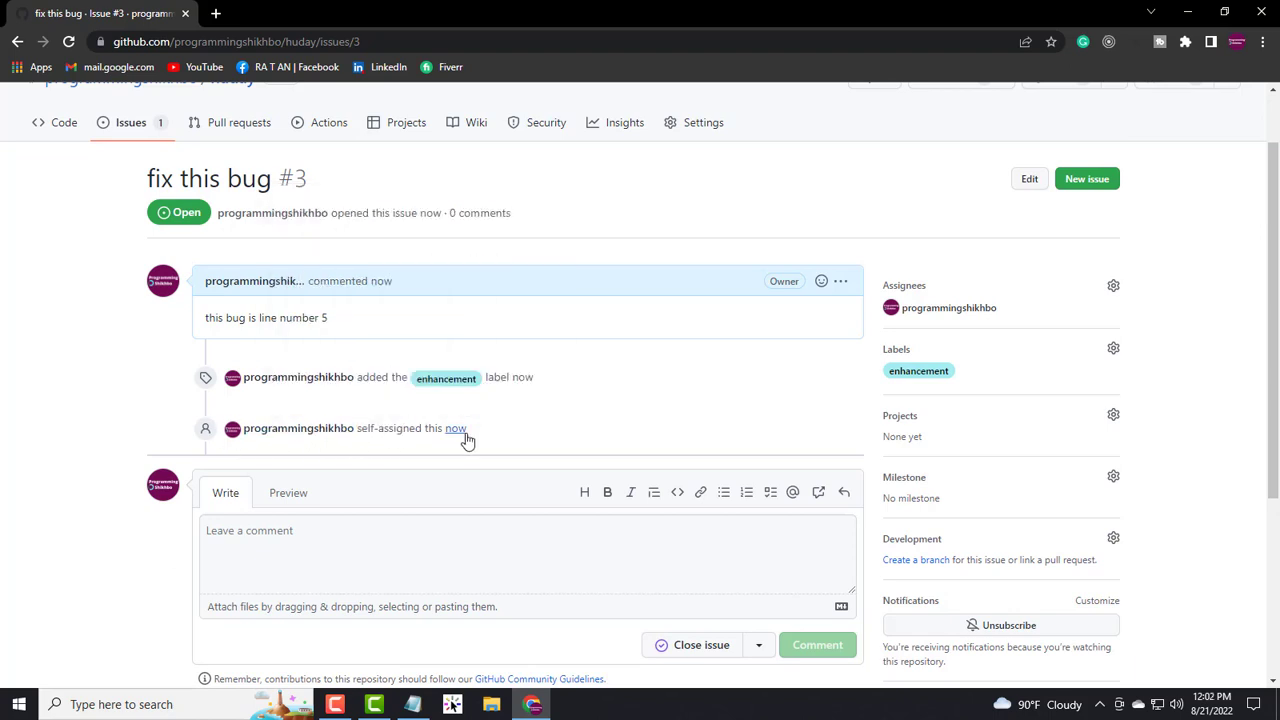
scroll(468, 433, "down", 2)
scroll(472, 431, "up", 3)
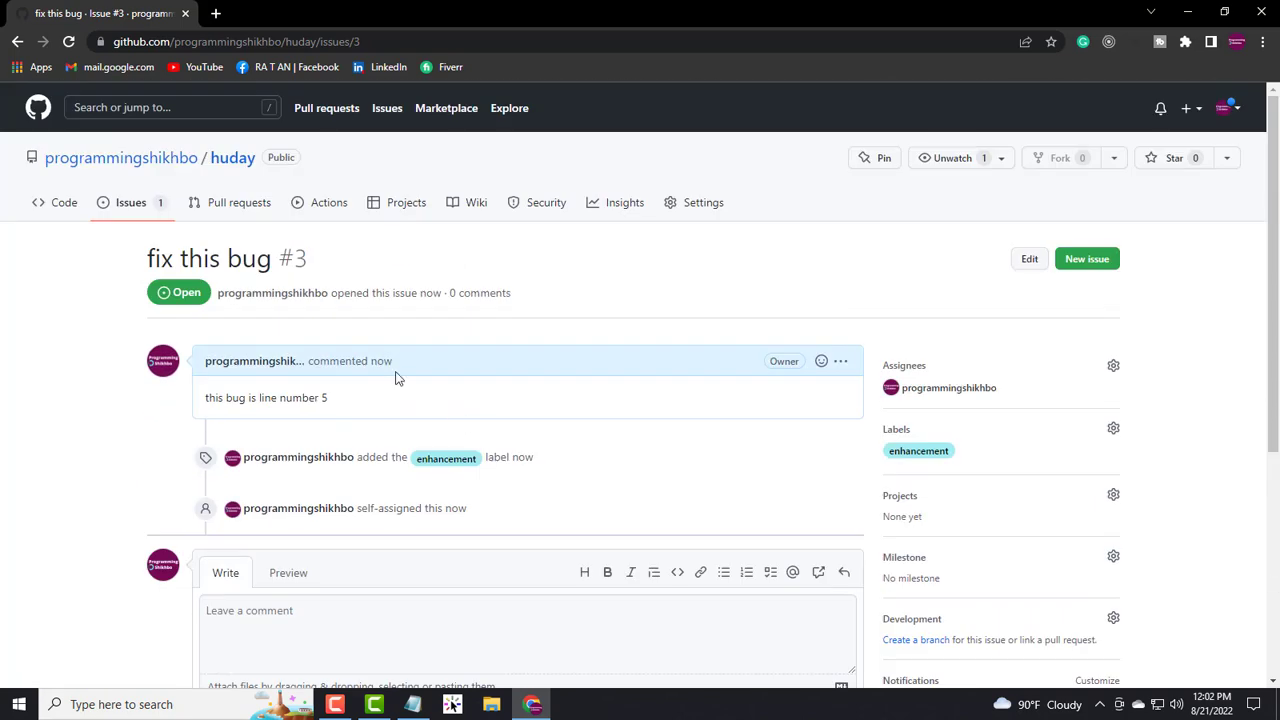
Step: Open one.txt from the huday repository for editing and replace line 5 with "again fix this issue"
left_click(240, 165)
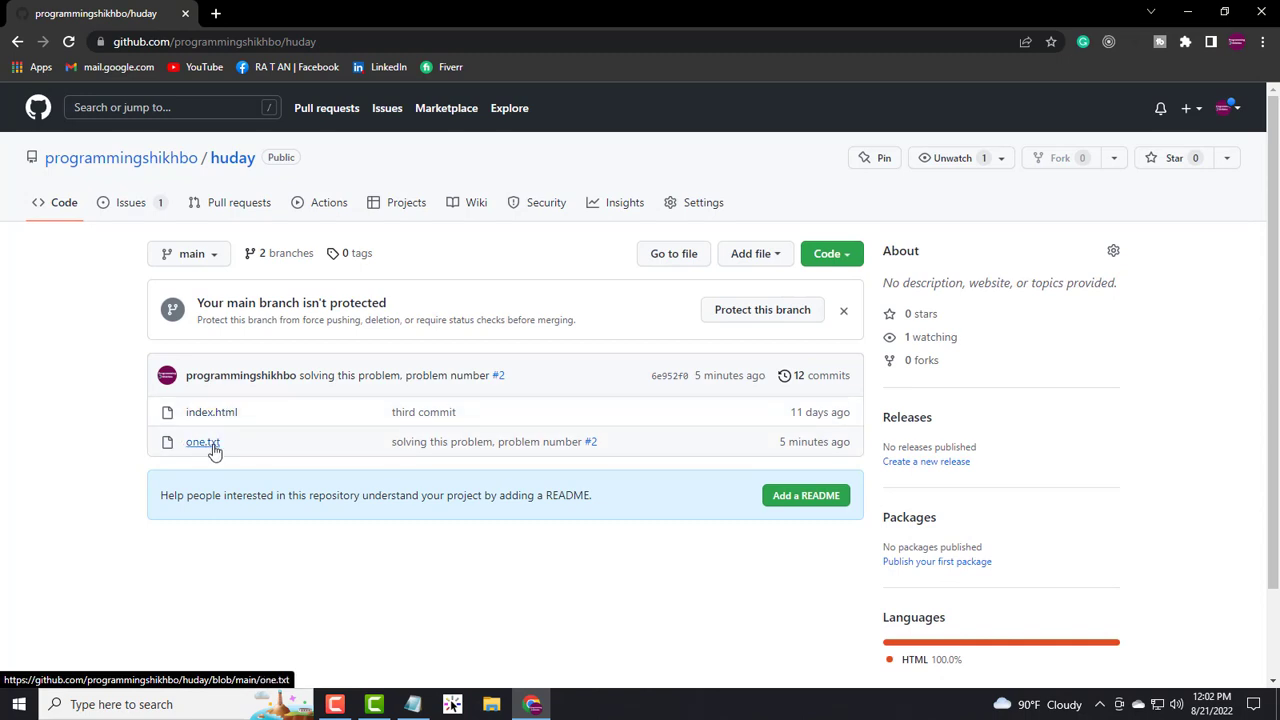
left_click(211, 447)
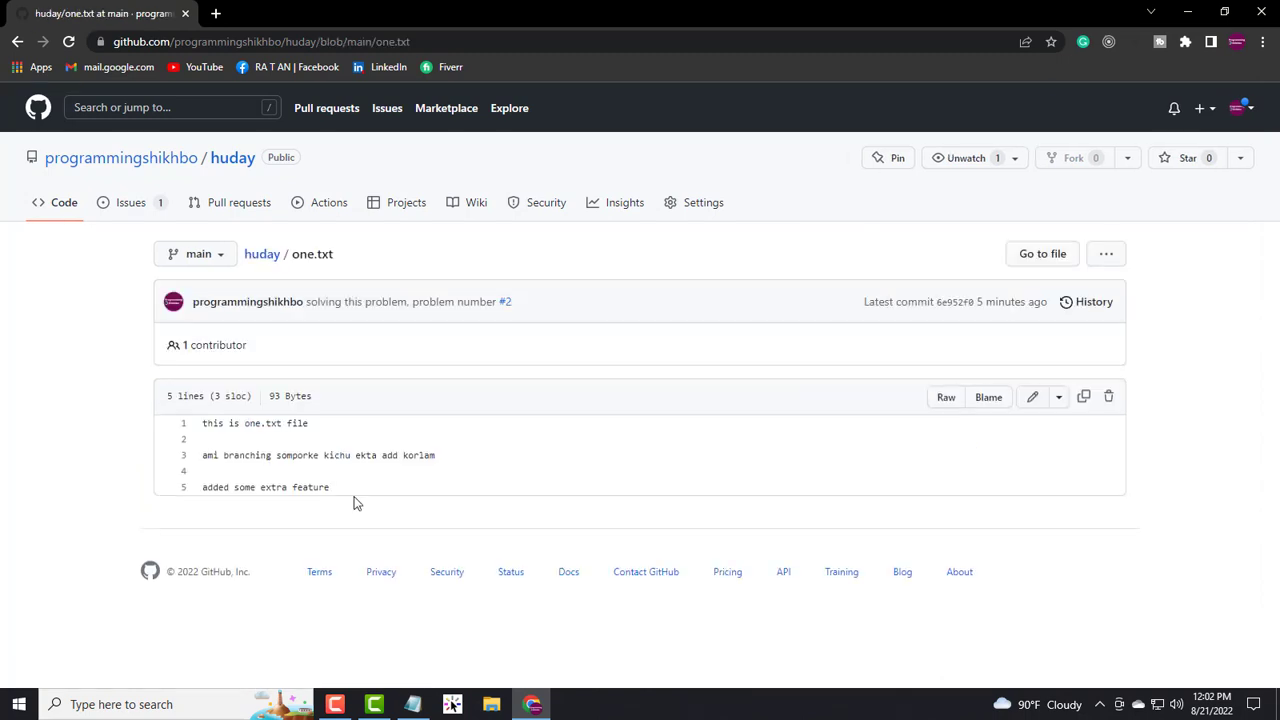
left_click(1035, 398)
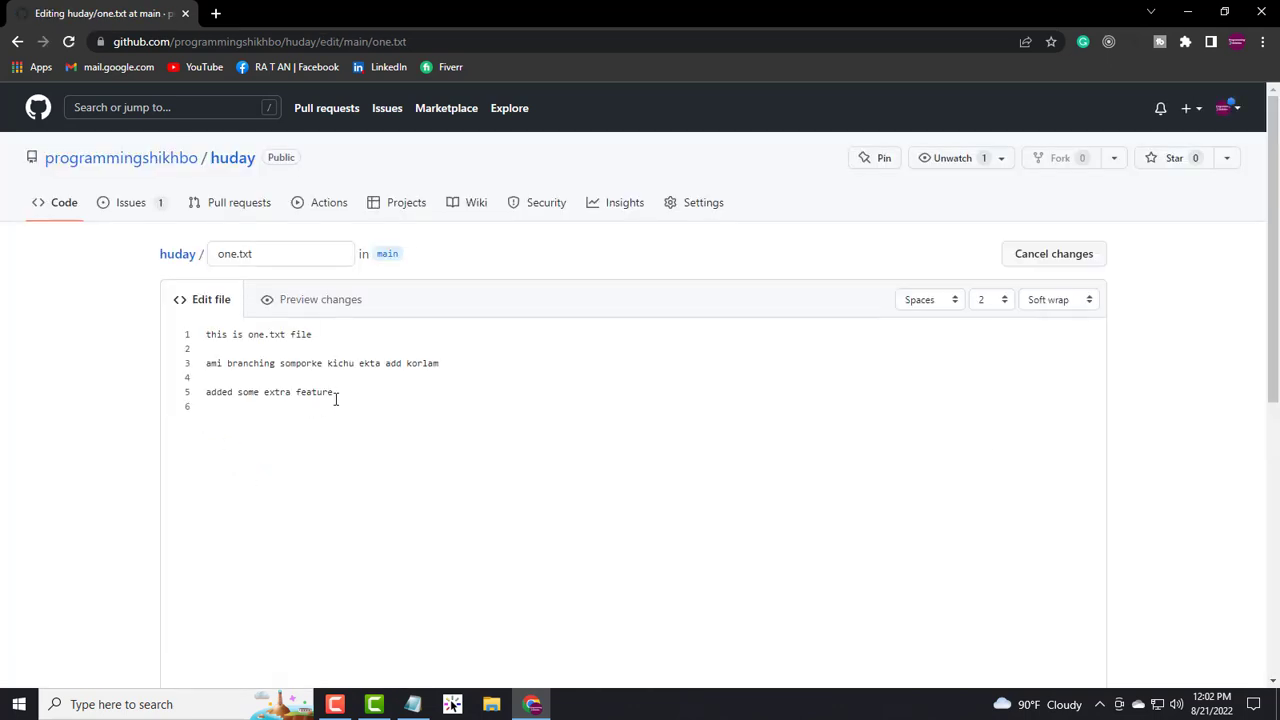
left_click_drag(334, 393, 200, 399)
key("BackSpace")
Step: Commit the one.txt change directly to the main branch with the message "fix this issue number #3"
scroll(610, 450, "down", 10)
left_click(342, 369)
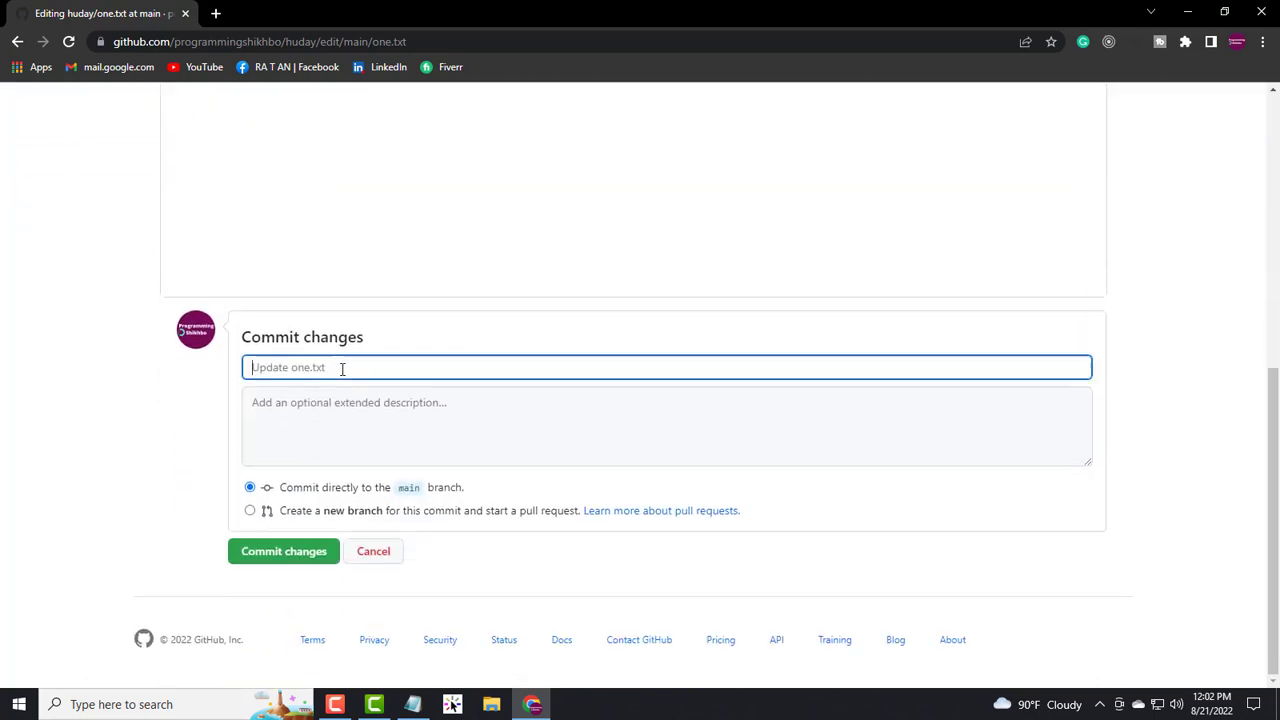
scroll(403, 369, "up", 3)
scroll(408, 449, "down", 2)
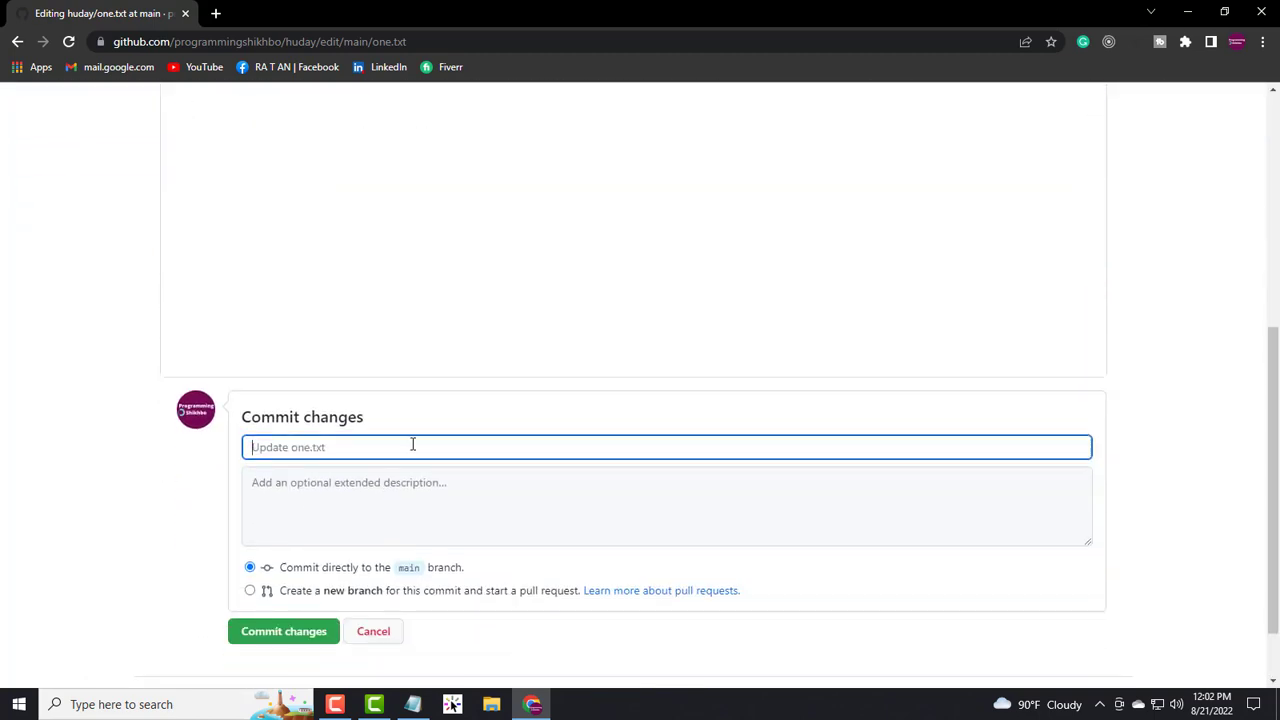
scroll(546, 327, "down", 1)
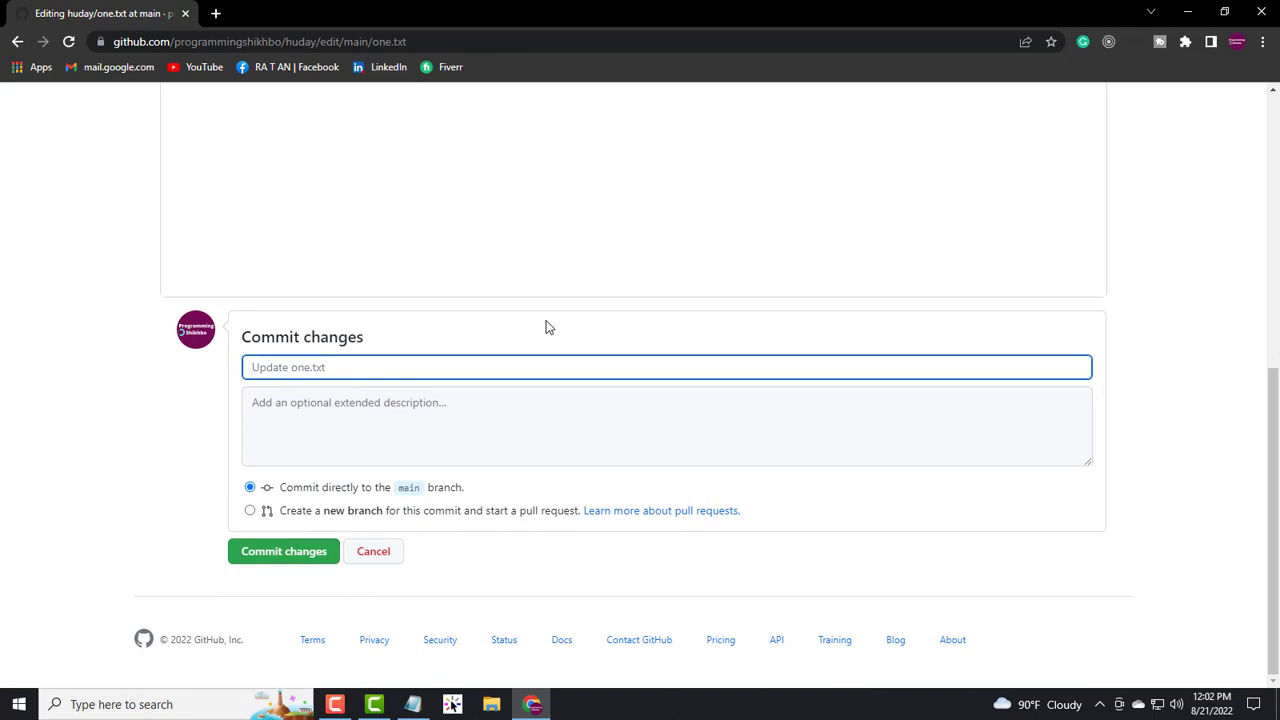
type("fix this issue number #3")
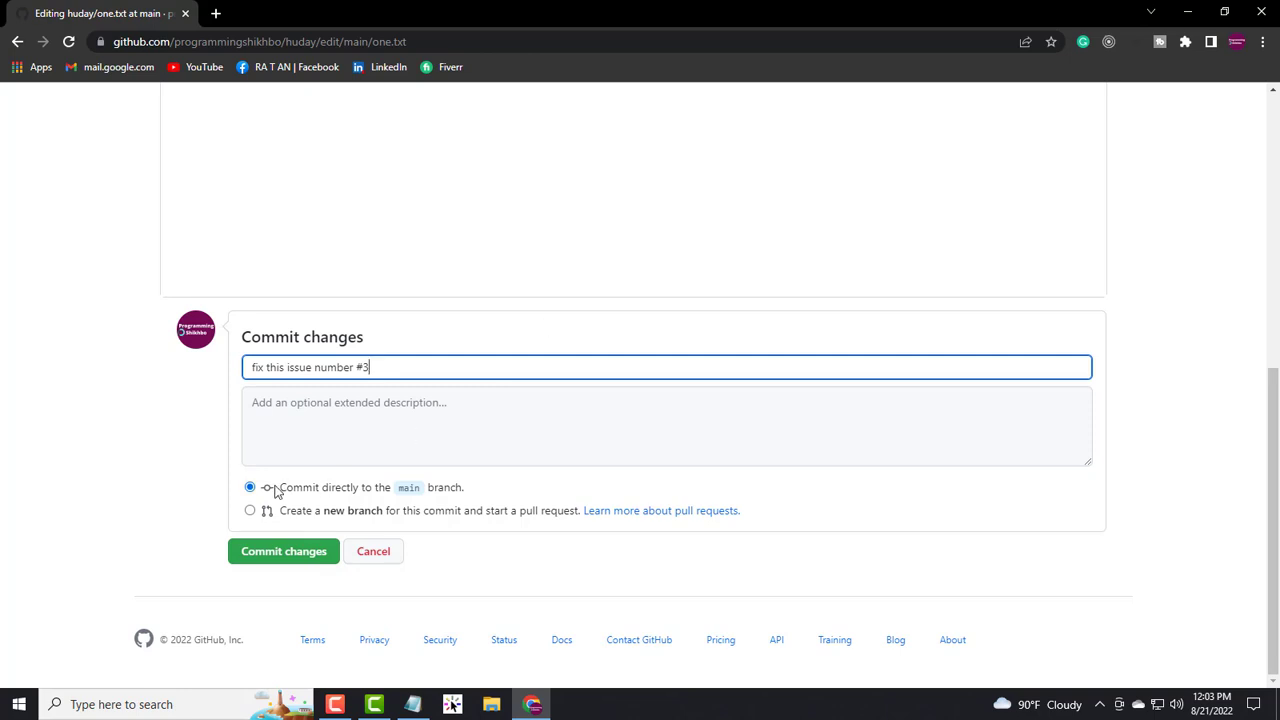
left_click(284, 553)
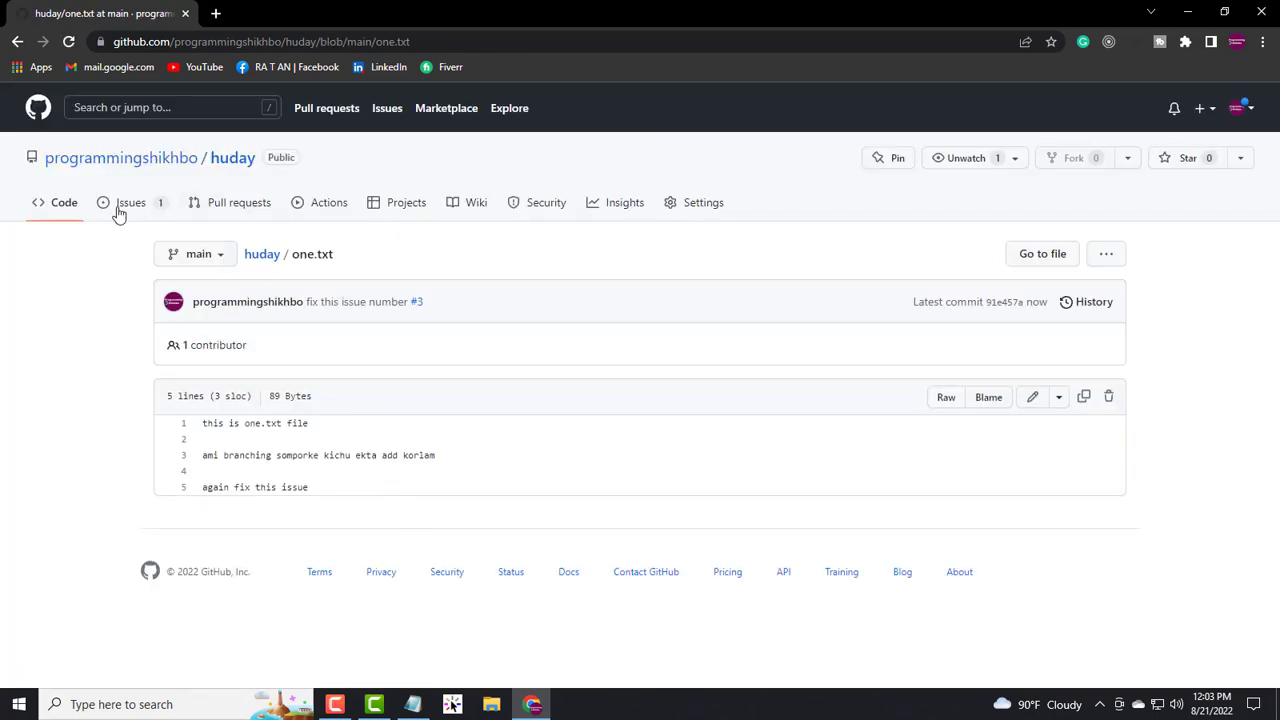
Step: Open the "fix this bug" issue and compare the commit reference in its timeline with the issue number
left_click(137, 208)
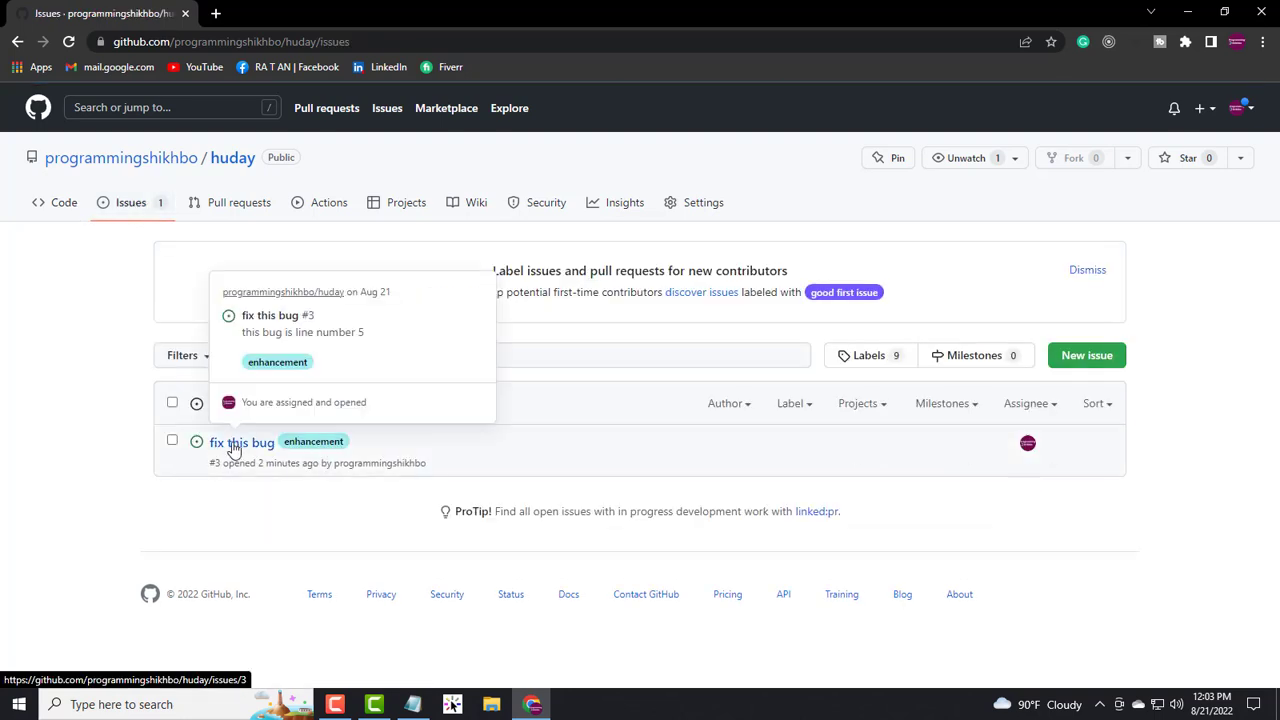
left_click(232, 448)
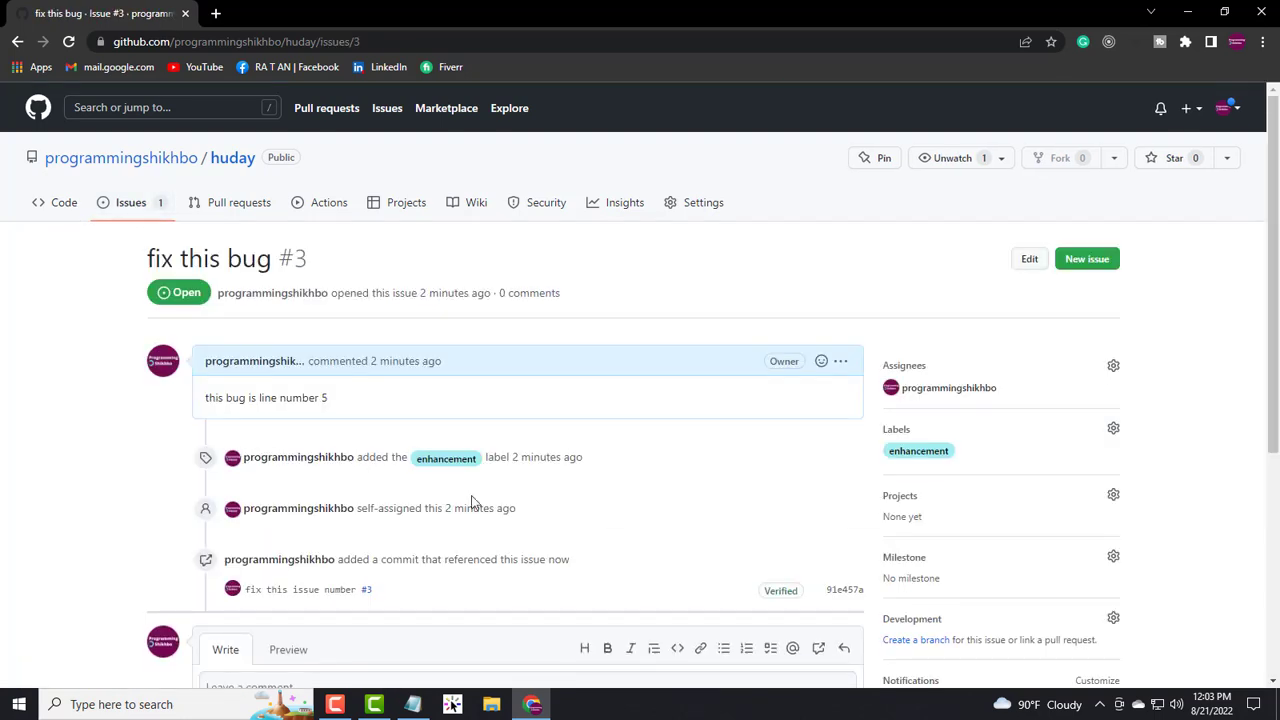
scroll(413, 467, "down", 2)
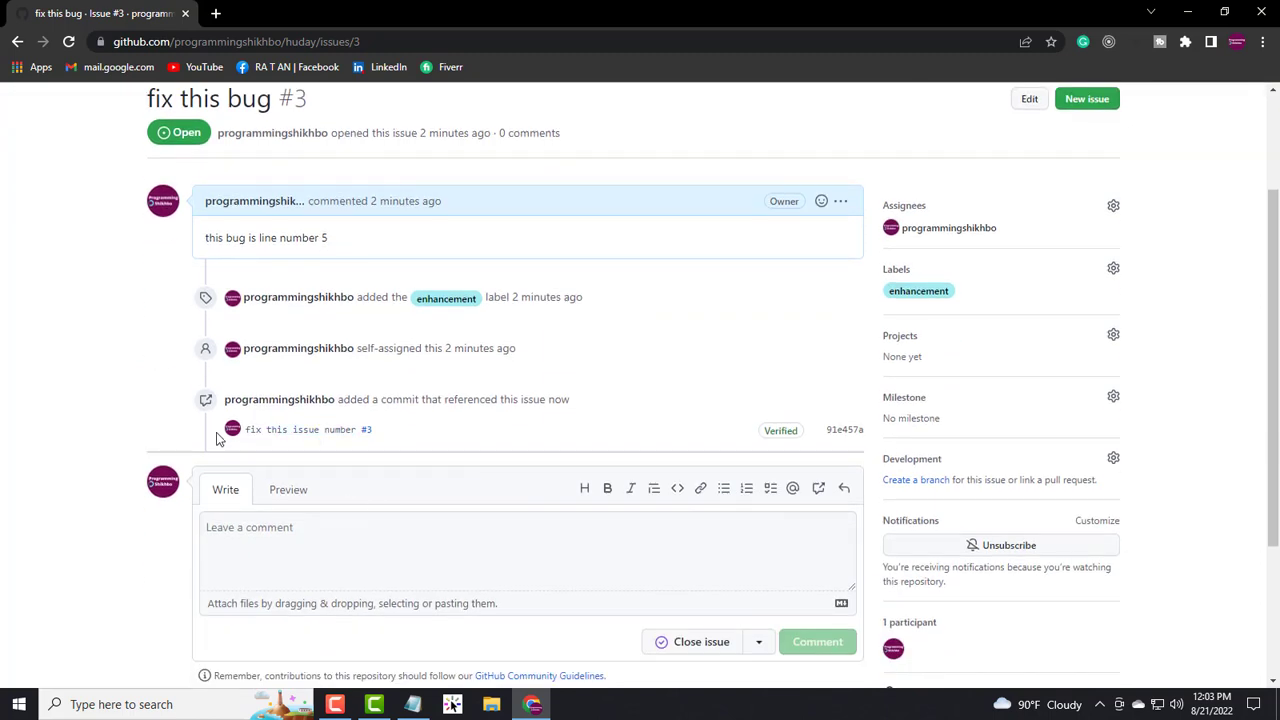
left_click_drag(244, 429, 371, 431)
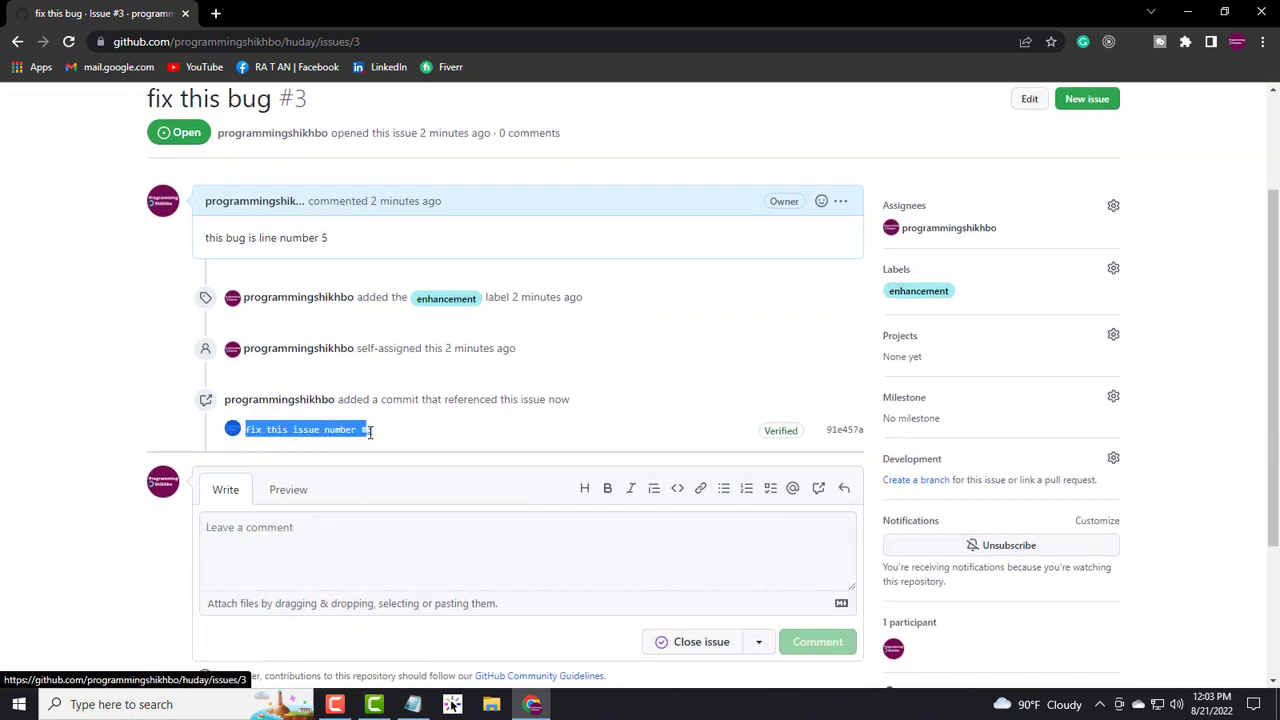
left_click(432, 441)
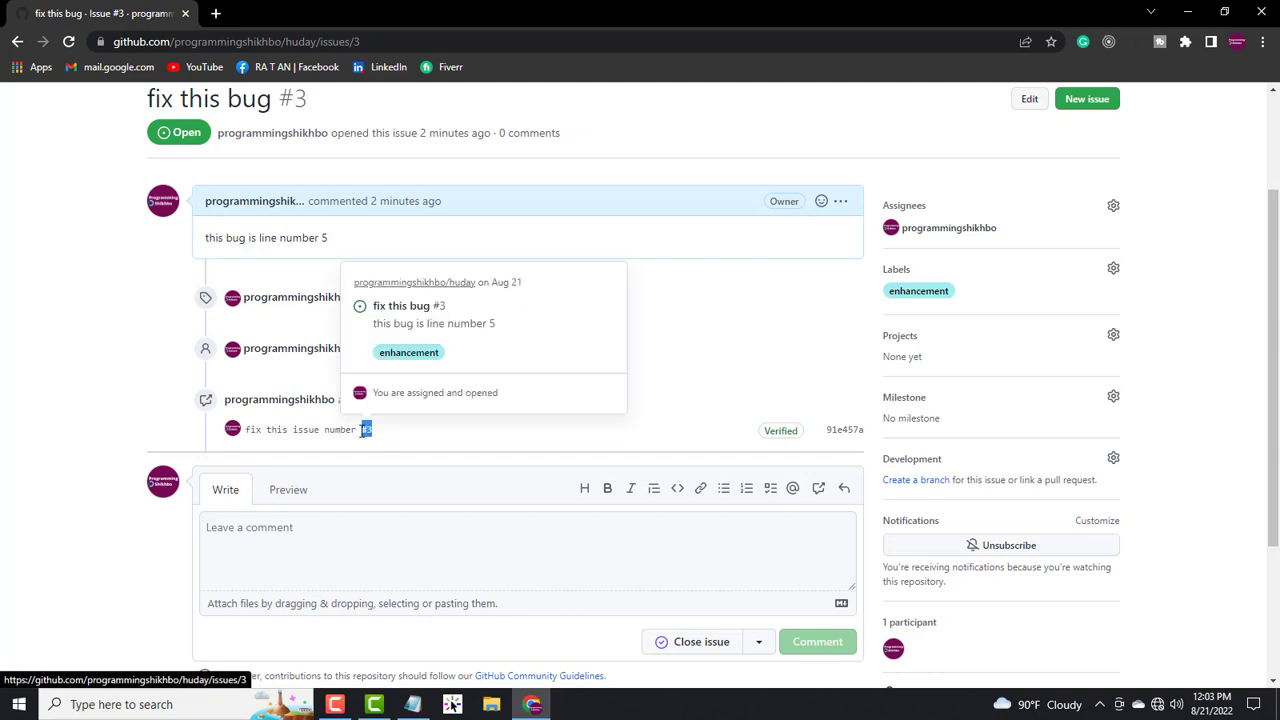
left_click_drag(359, 429, 373, 430)
scroll(410, 438, "up", 2)
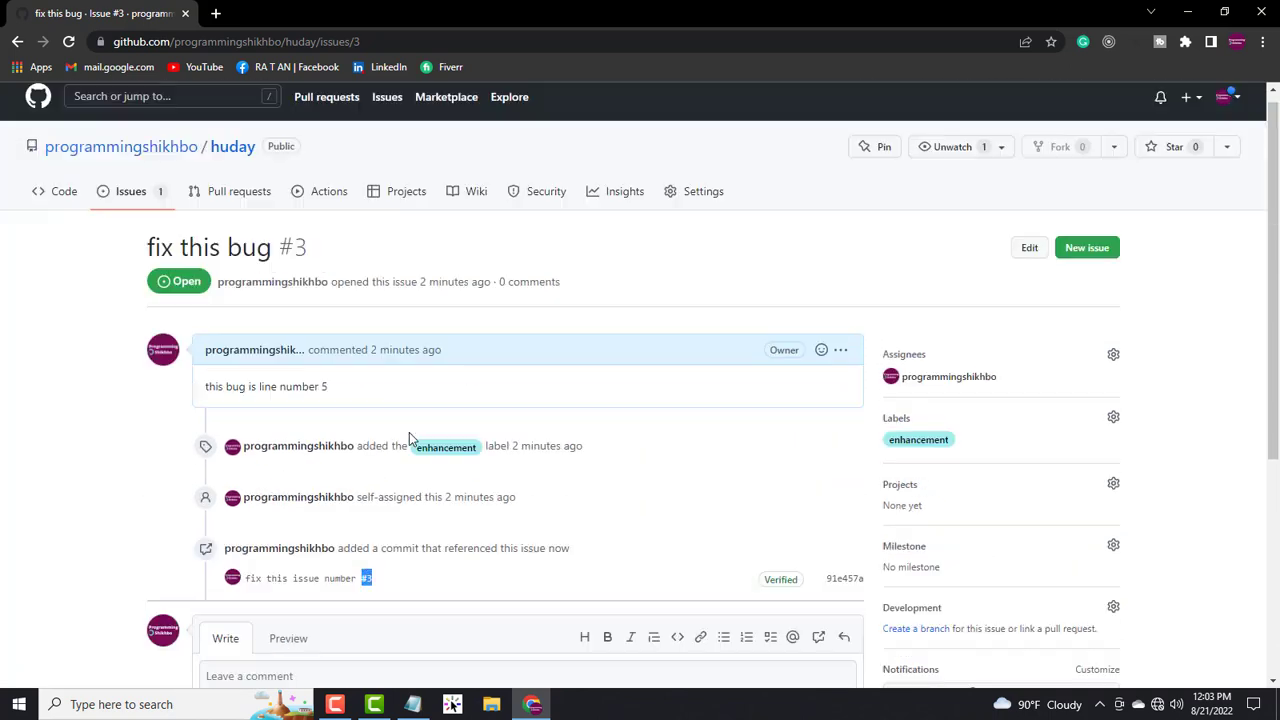
left_click_drag(279, 260, 339, 262)
left_click(355, 262)
Step: Close issue #3 with the comment "thanks fix this isssue" and review the closing comment and issue status
scroll(476, 470, "down", 4)
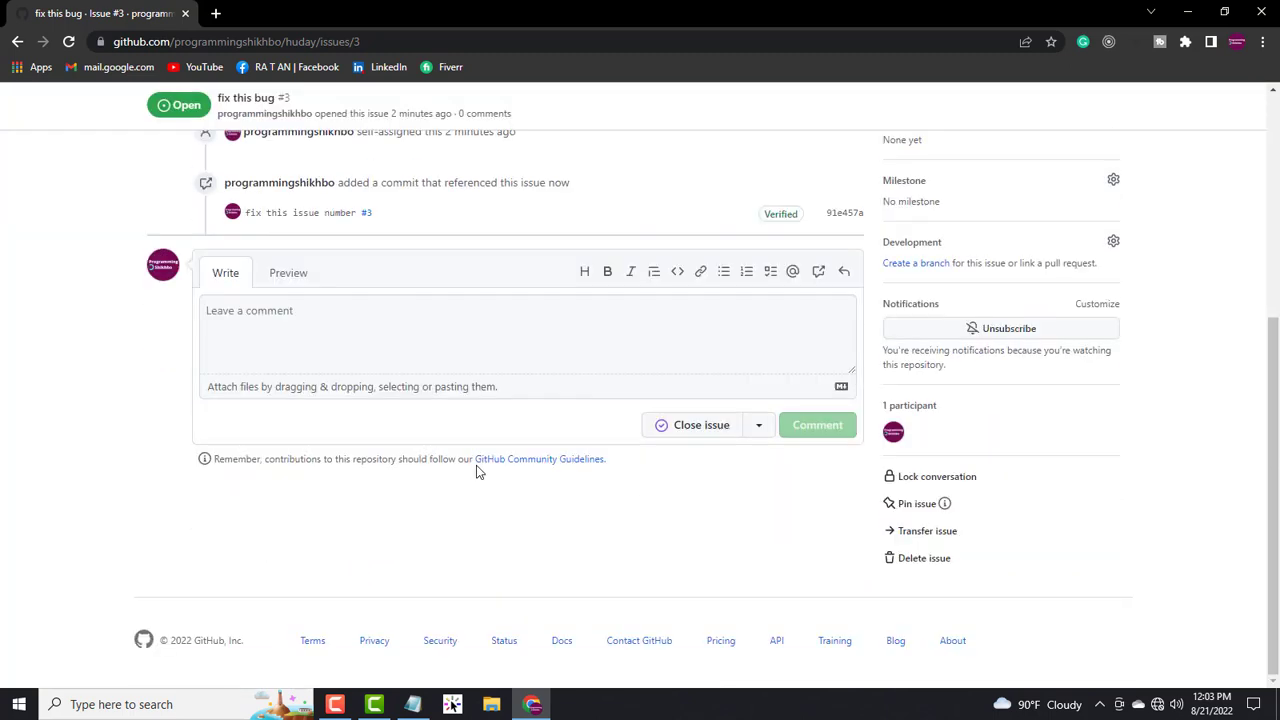
left_click(350, 330)
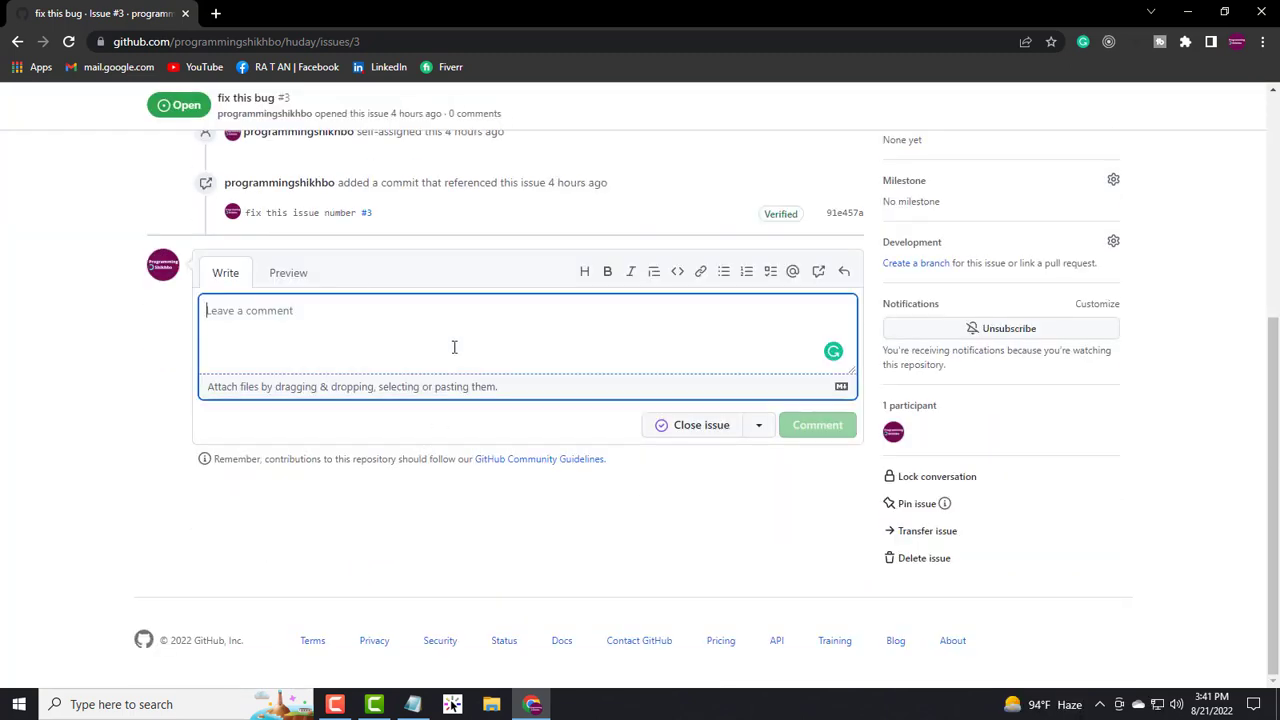
type("t")
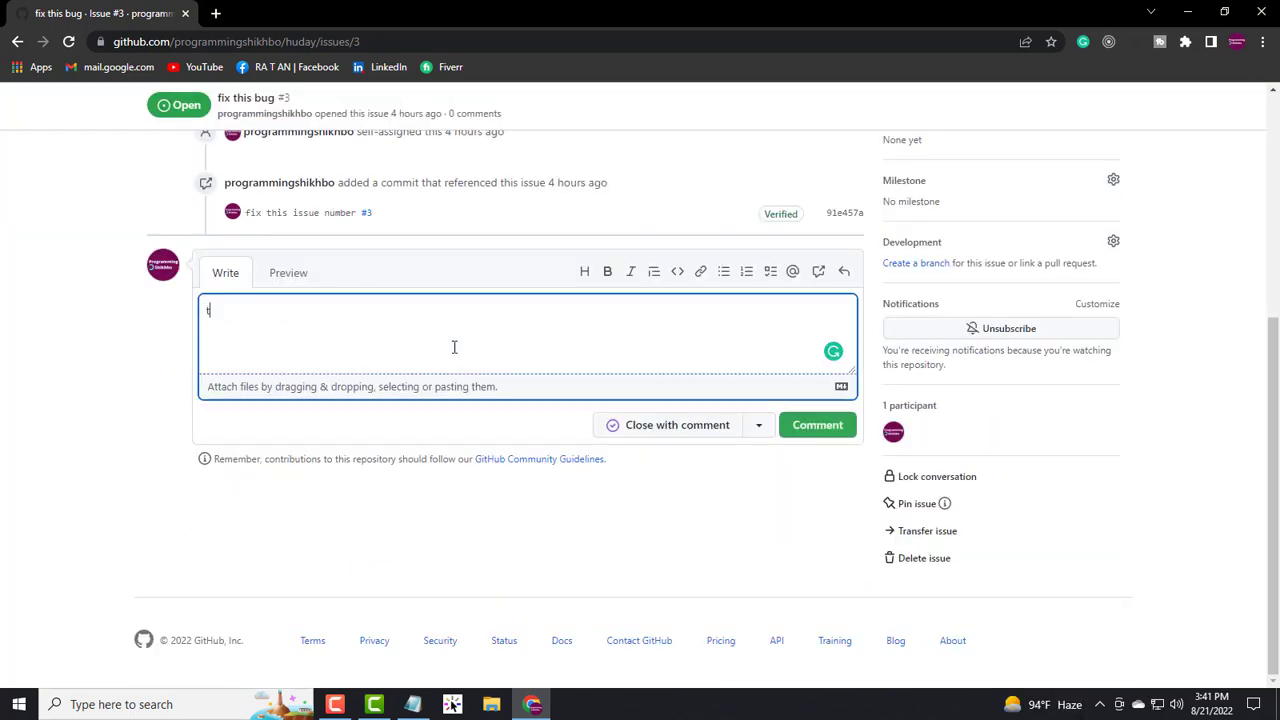
type("hanks fix this isssue")
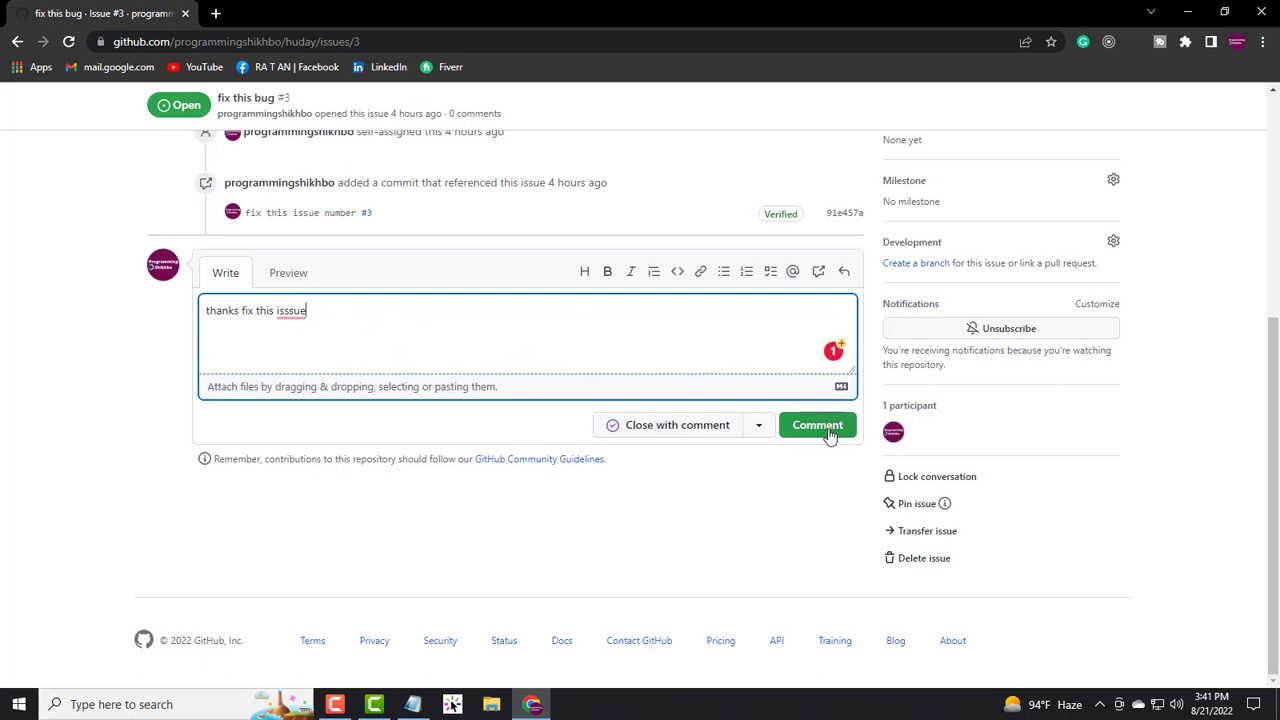
left_click(661, 432)
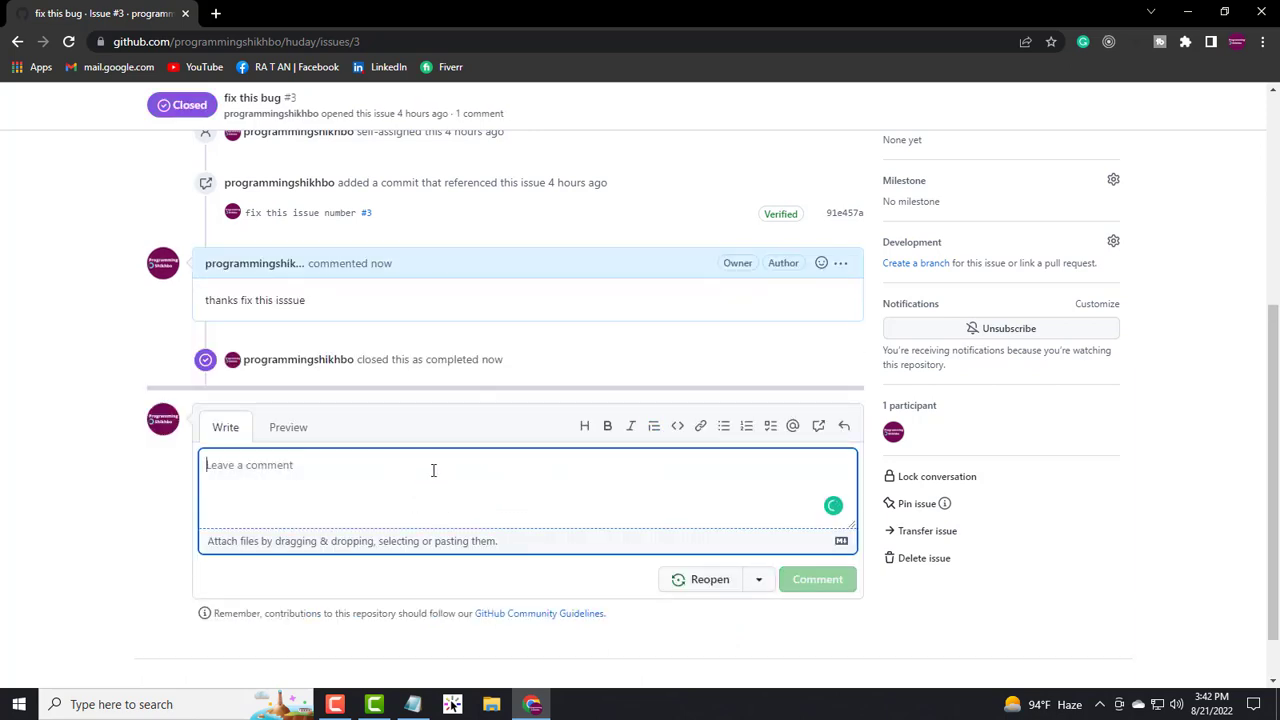
scroll(433, 469, "up", 2)
left_click_drag(337, 461, 202, 461)
left_click(344, 462)
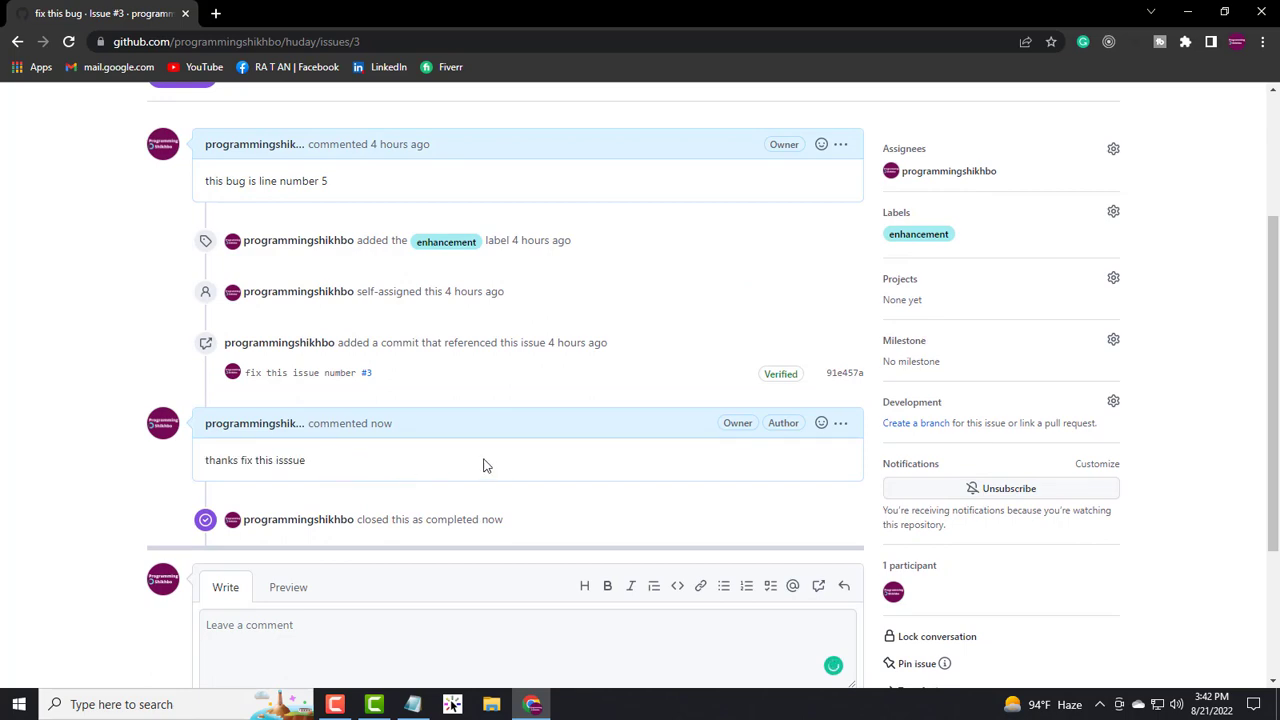
scroll(620, 460, "up", 3)
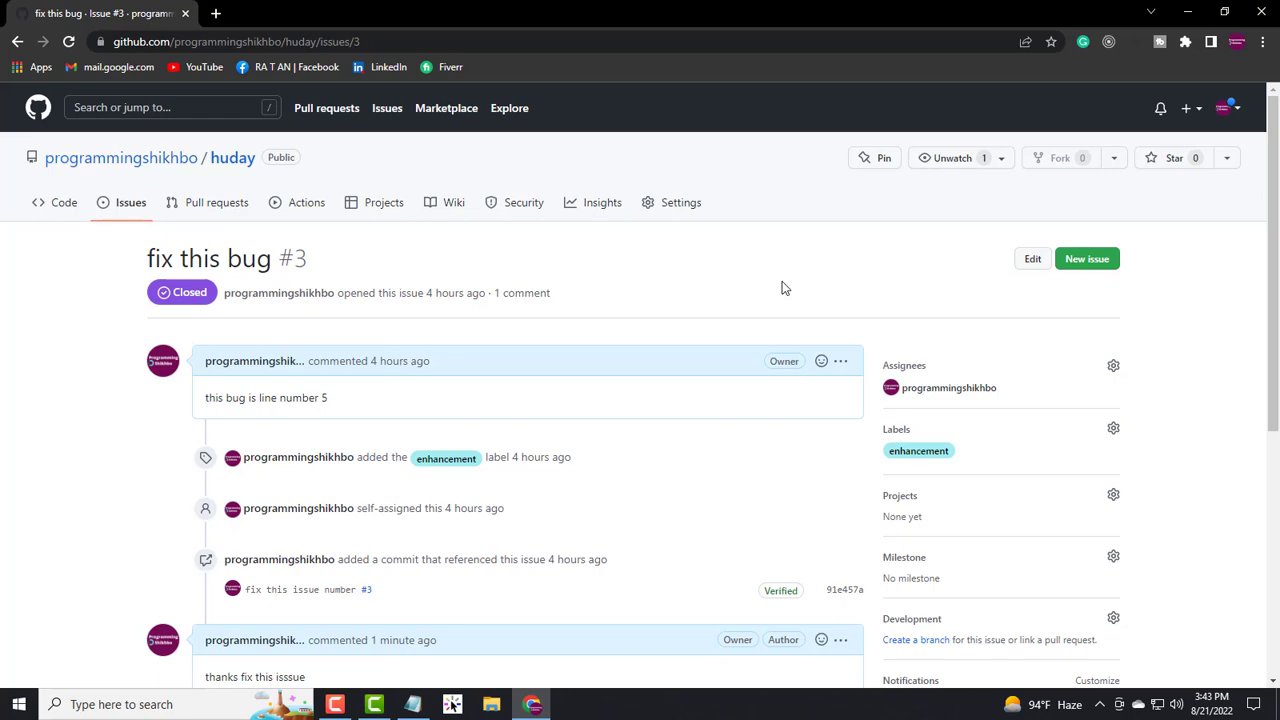
Step: Reopen issue #3 without a comment and close it again
scroll(700, 360, "down", 5)
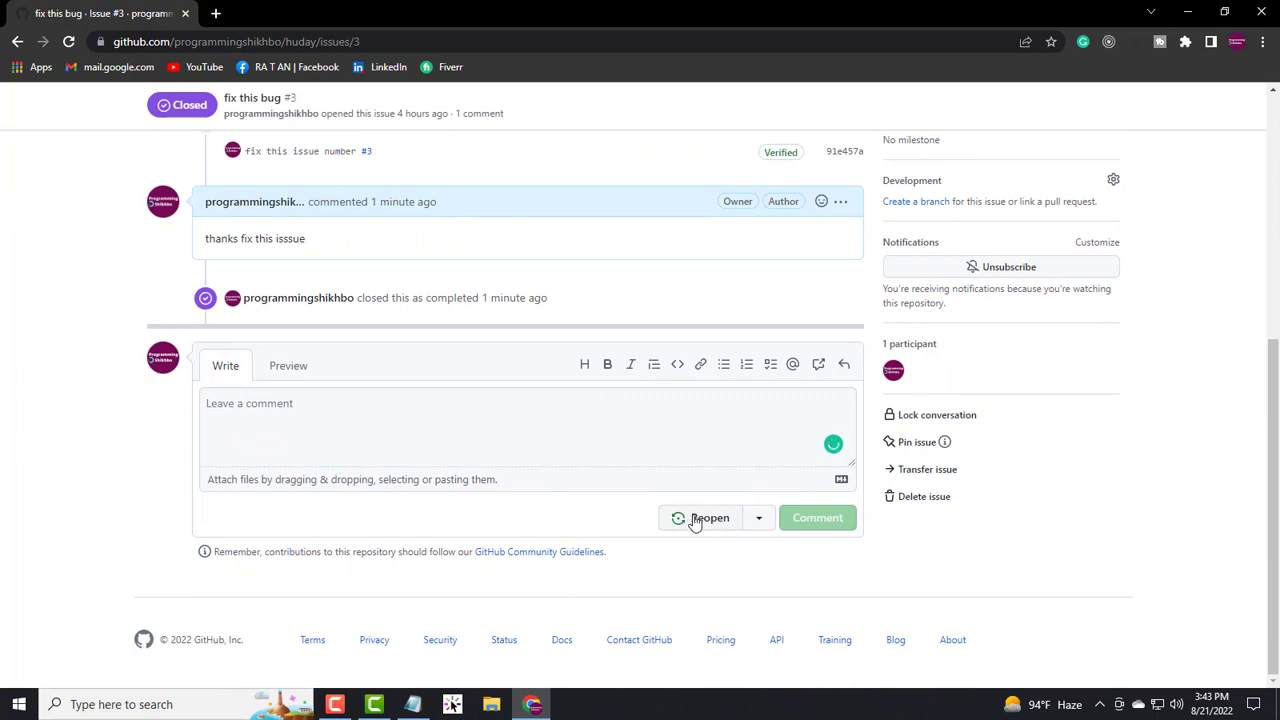
left_click(697, 524)
scroll(697, 528, "down", 2)
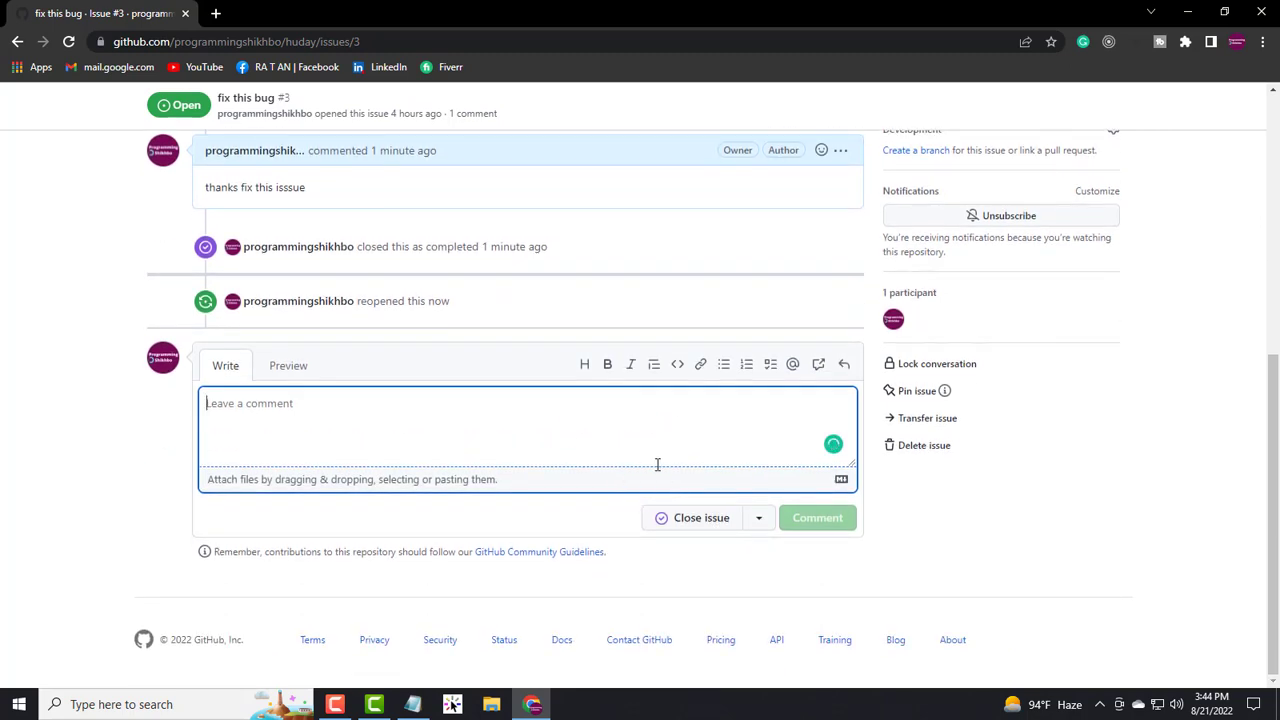
left_click(697, 525)
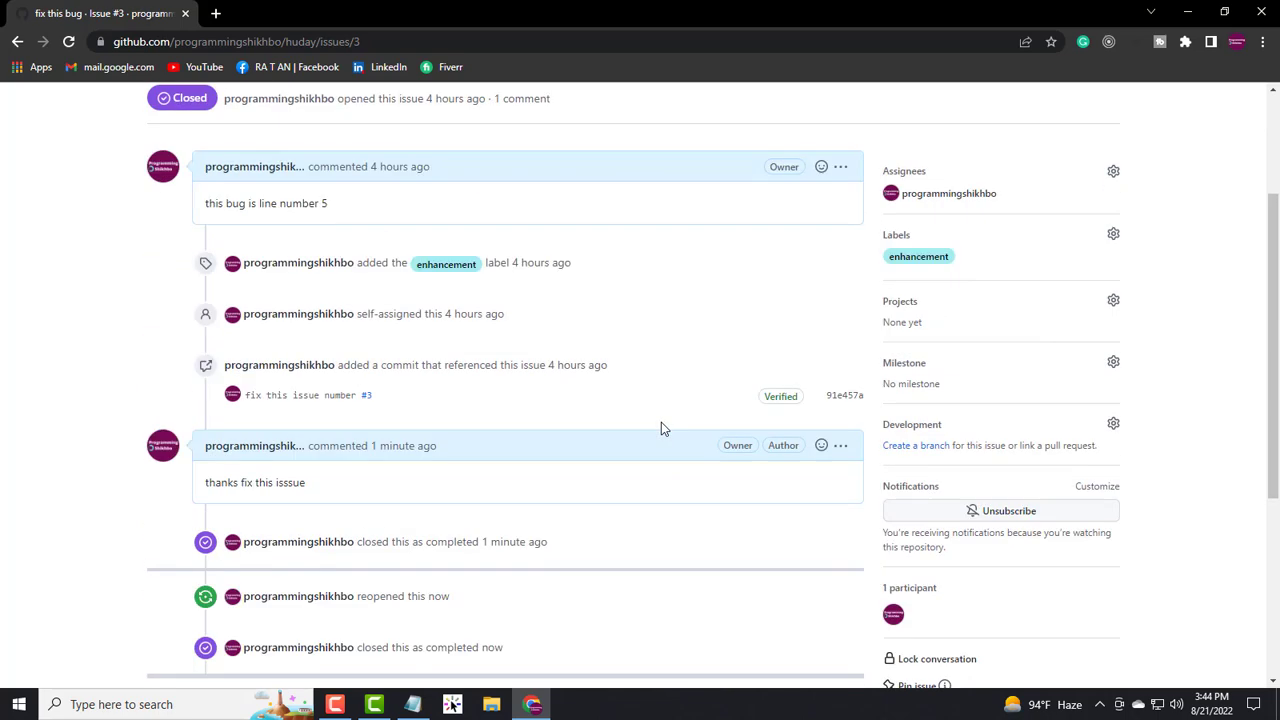
scroll(661, 428, "up", 2)
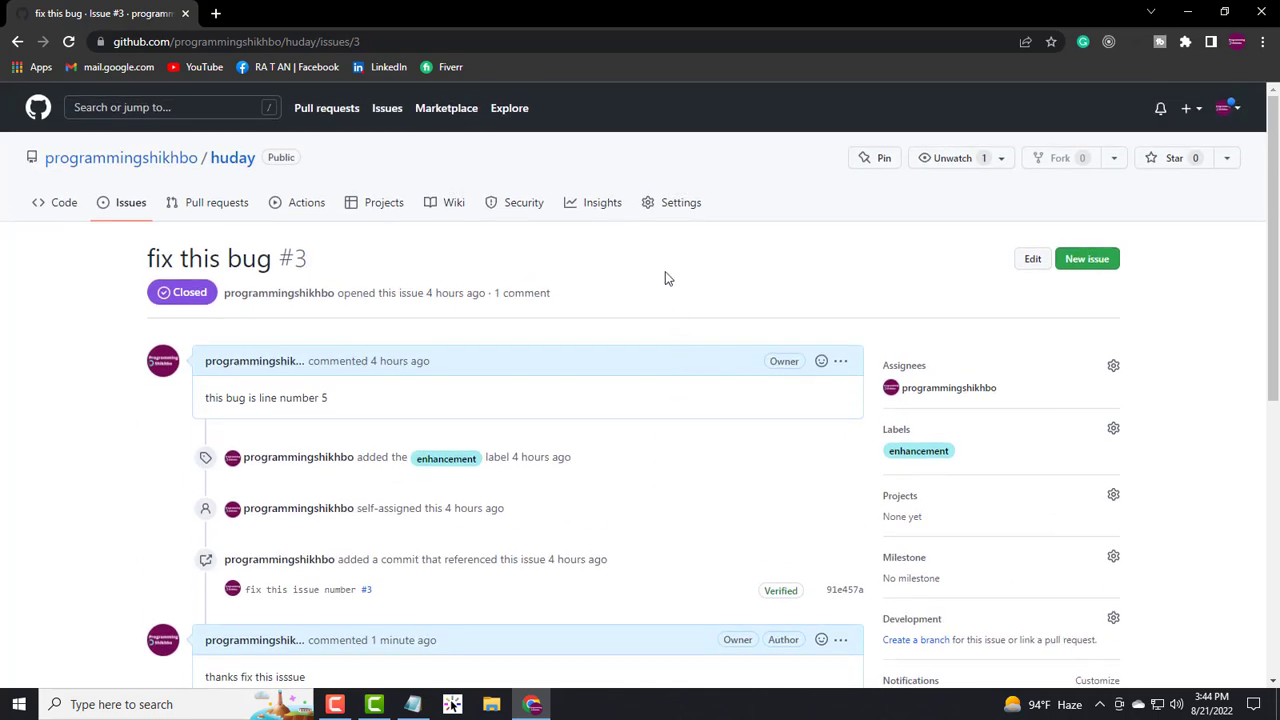